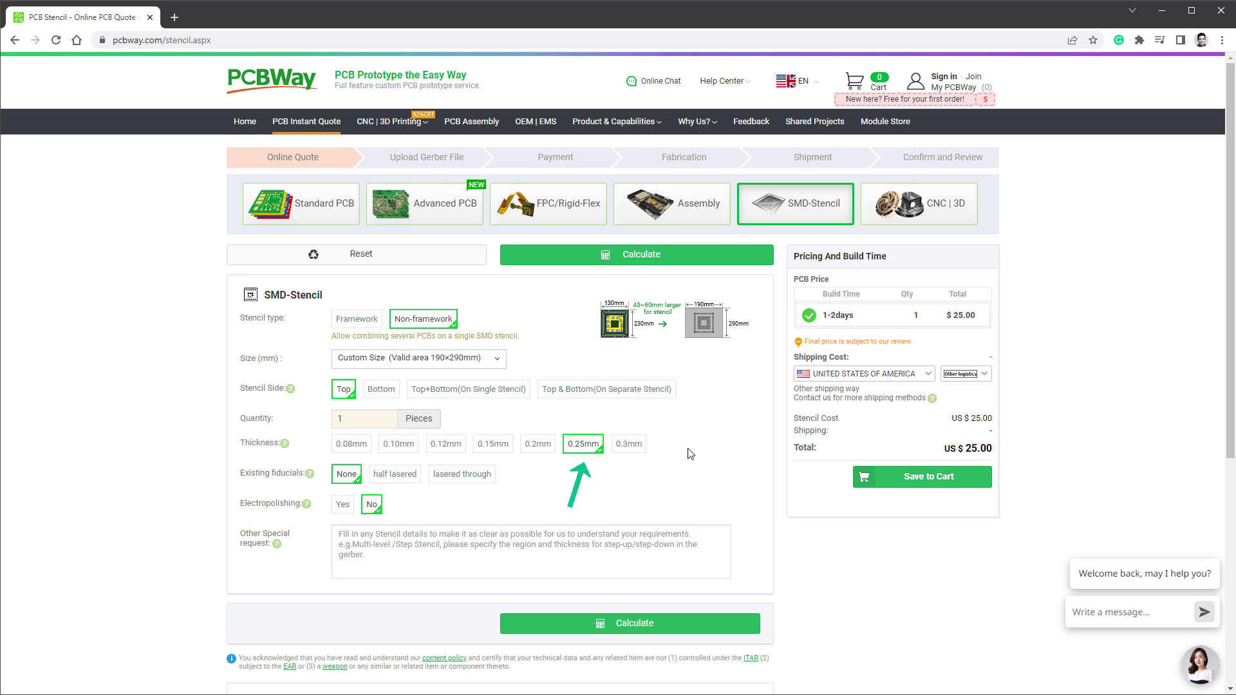
Choose the 0.15mm thickness for the 190×290mm stencil quote, now US $10.00
click(493, 445)
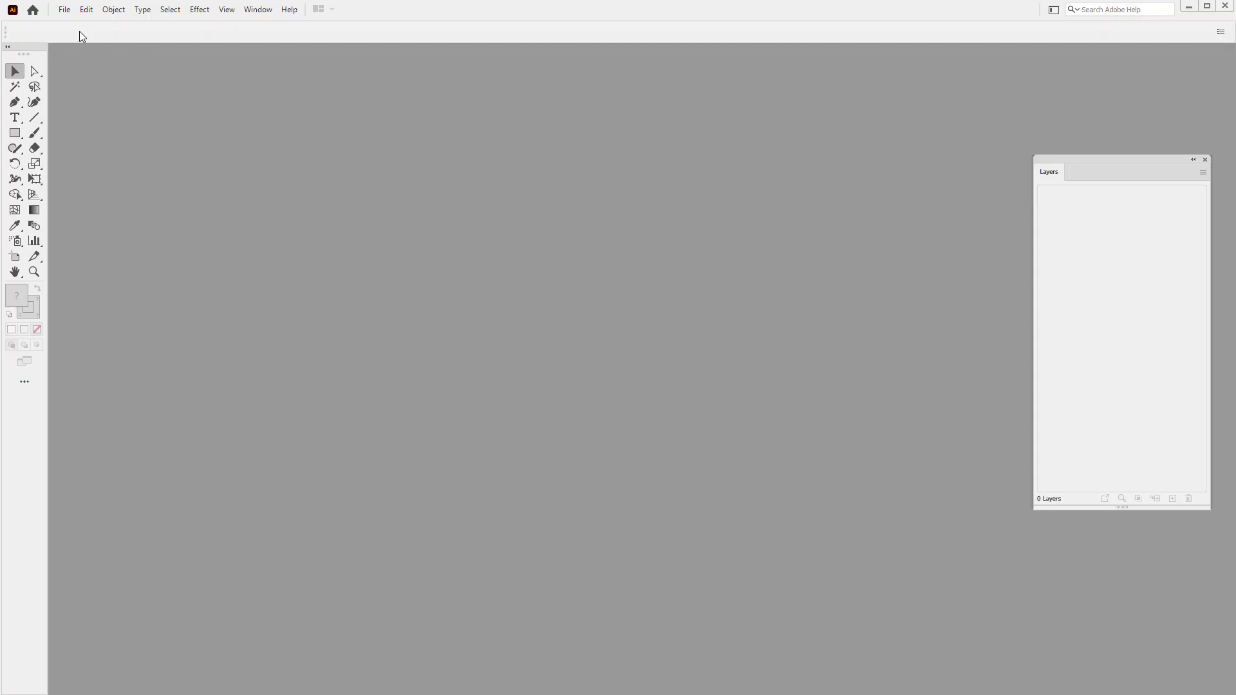
Create a new 32×32 mm document with units in millimetres
click(64, 9)
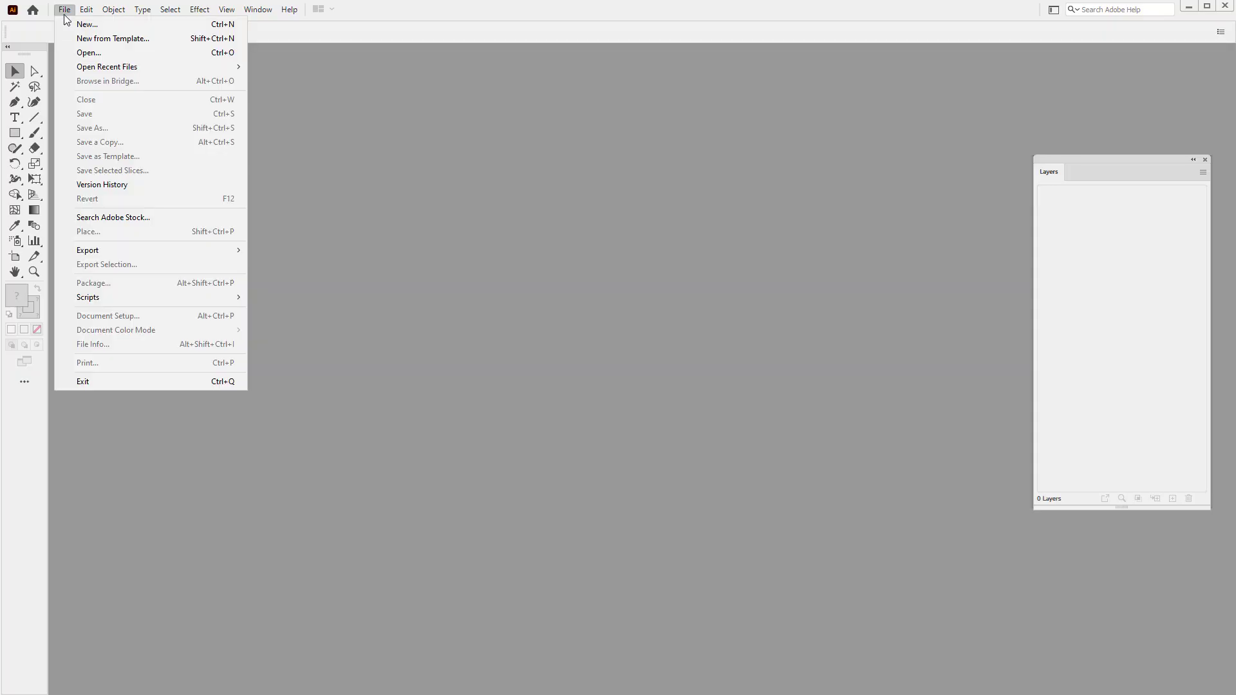
click(77, 25)
text(32)
click(867, 231)
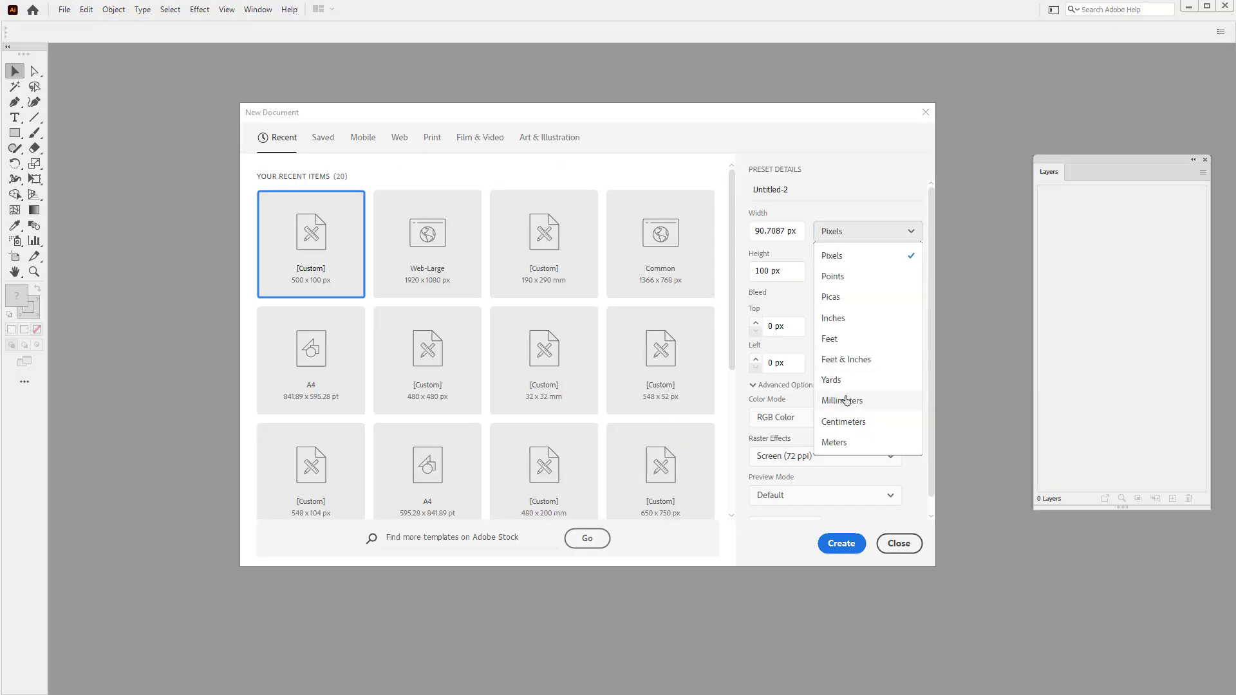
click(849, 397)
click(776, 270)
text(32)
click(853, 539)
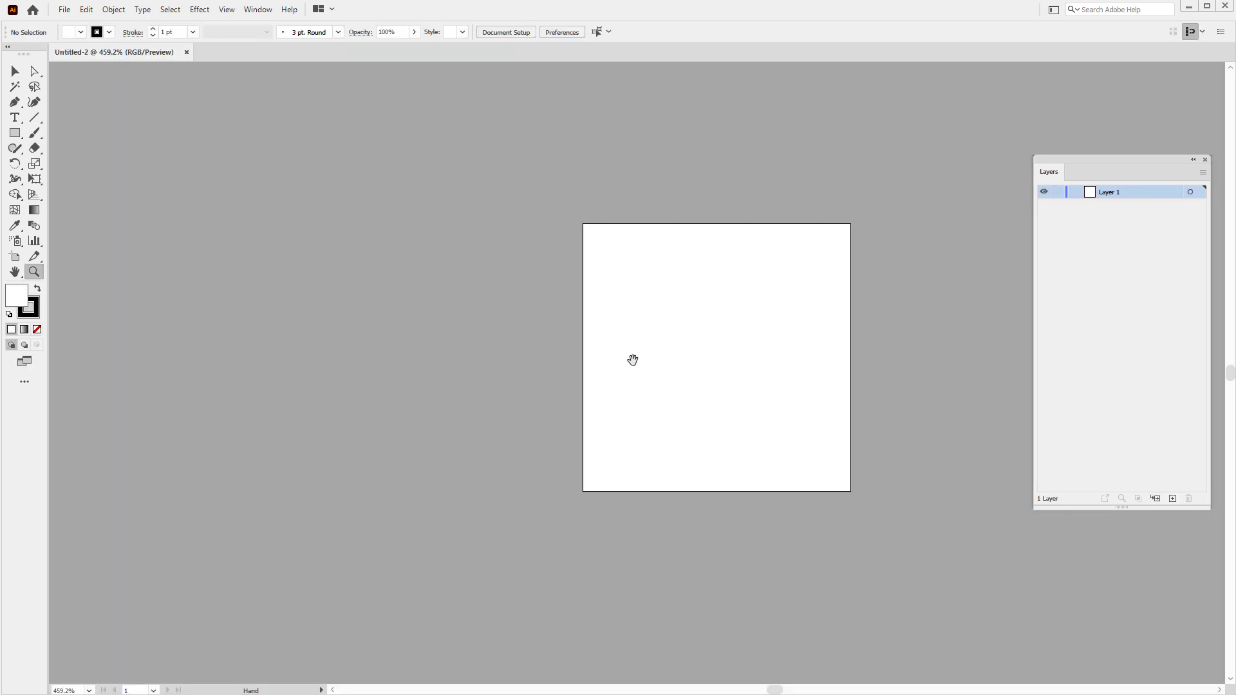
Paste the NFM-12881xx dimension drawing, shrink it, and place it left of the artboard
key(z)
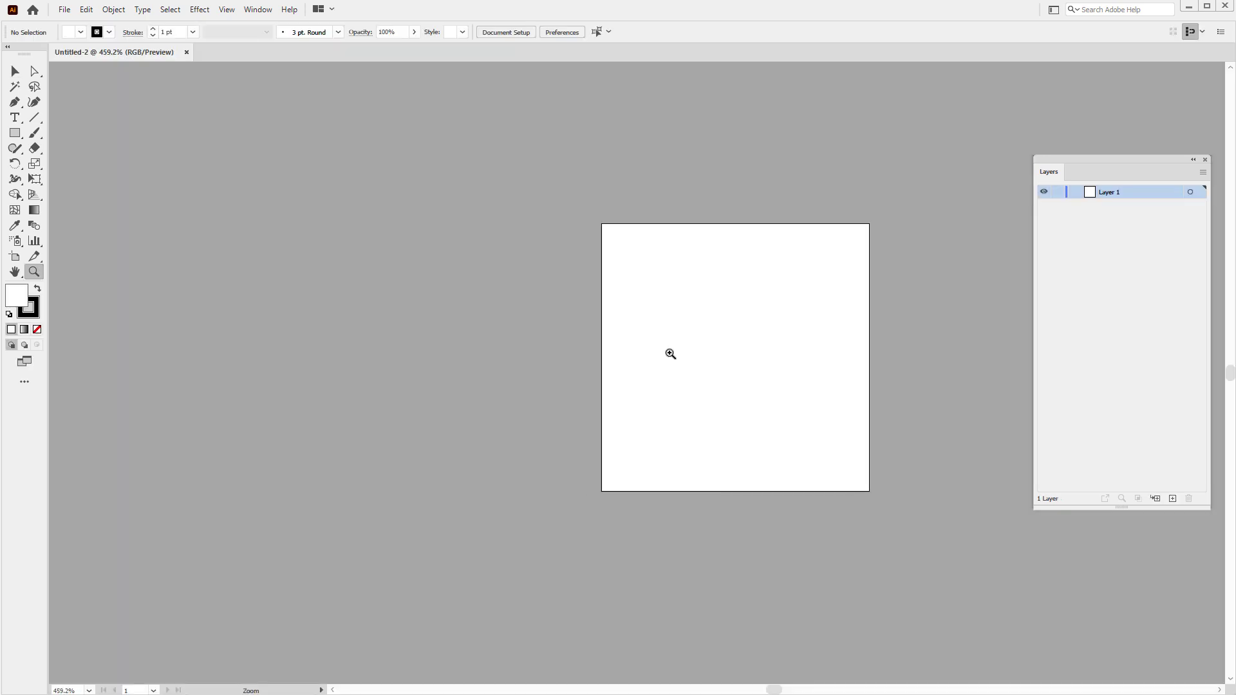
key(ctrl+v)
key(v)
mouse_move(219, 69)
mouse_down()
mouse_move(263, 133)
mouse_move(490, 338)
mouse_move(593, 322)
mouse_move(650, 360)
mouse_up()
drag(869, 557, 353, 387)
Draw a 3×3 mm circle on the artboard and give it a light grey fill
click(580, 195)
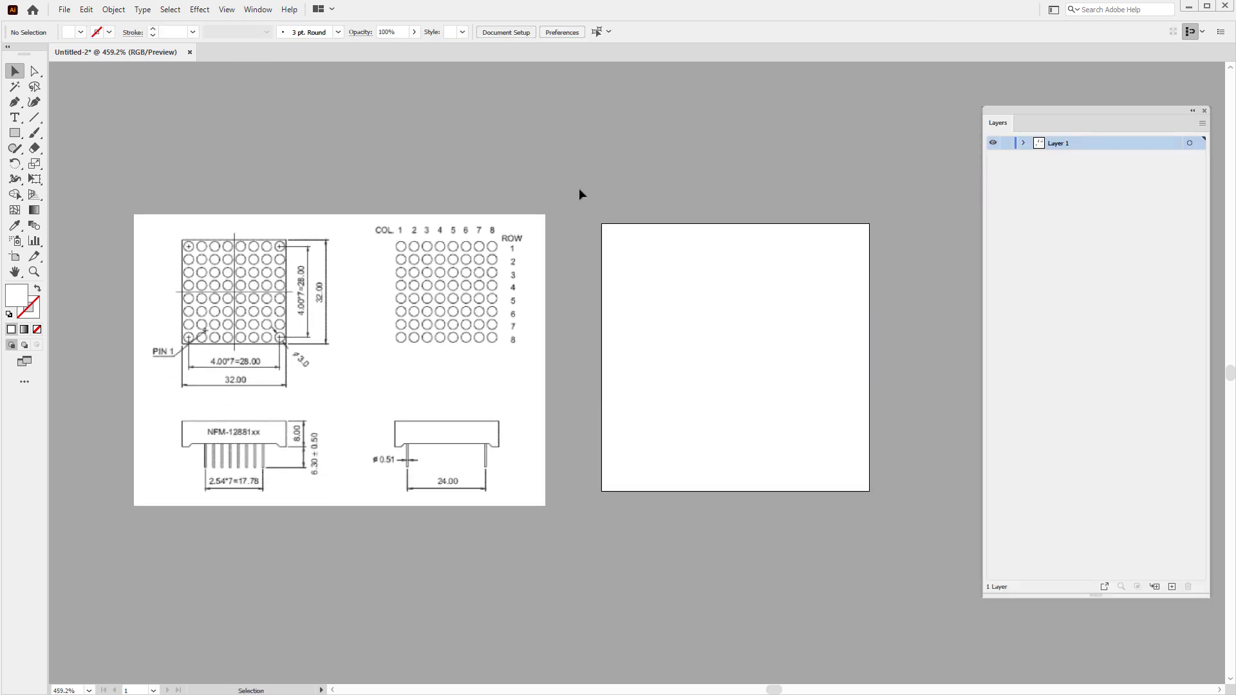
right_click(14, 133)
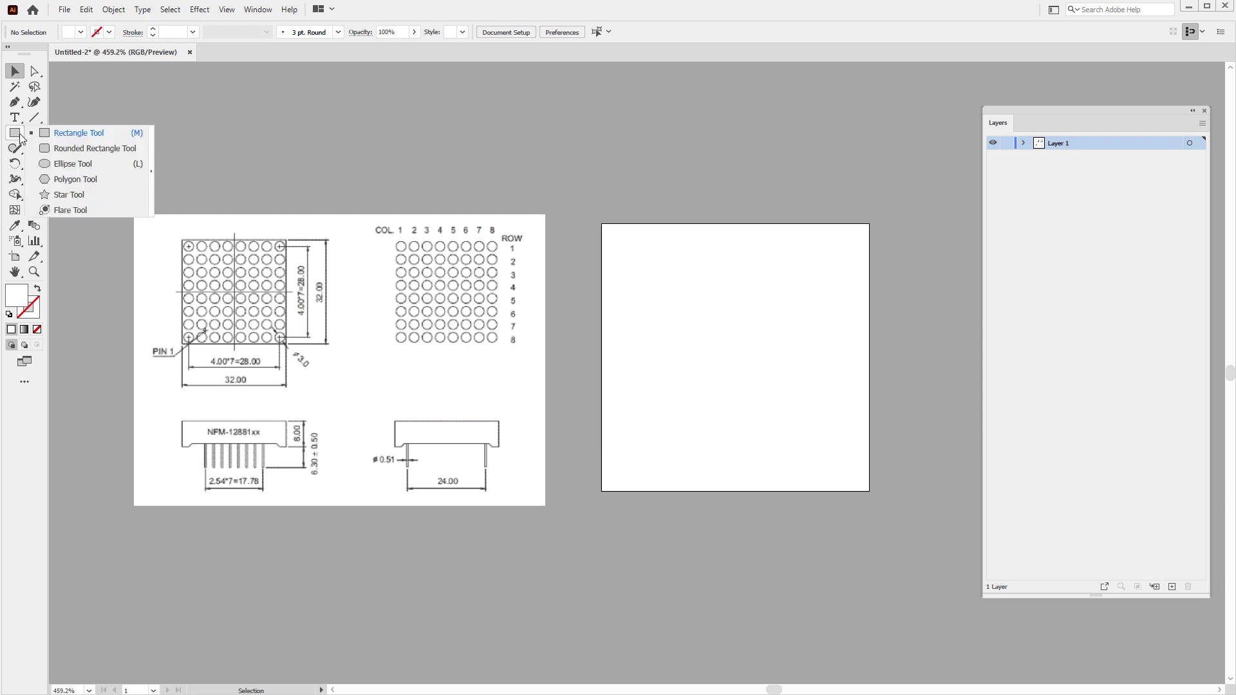
click(64, 162)
click(656, 275)
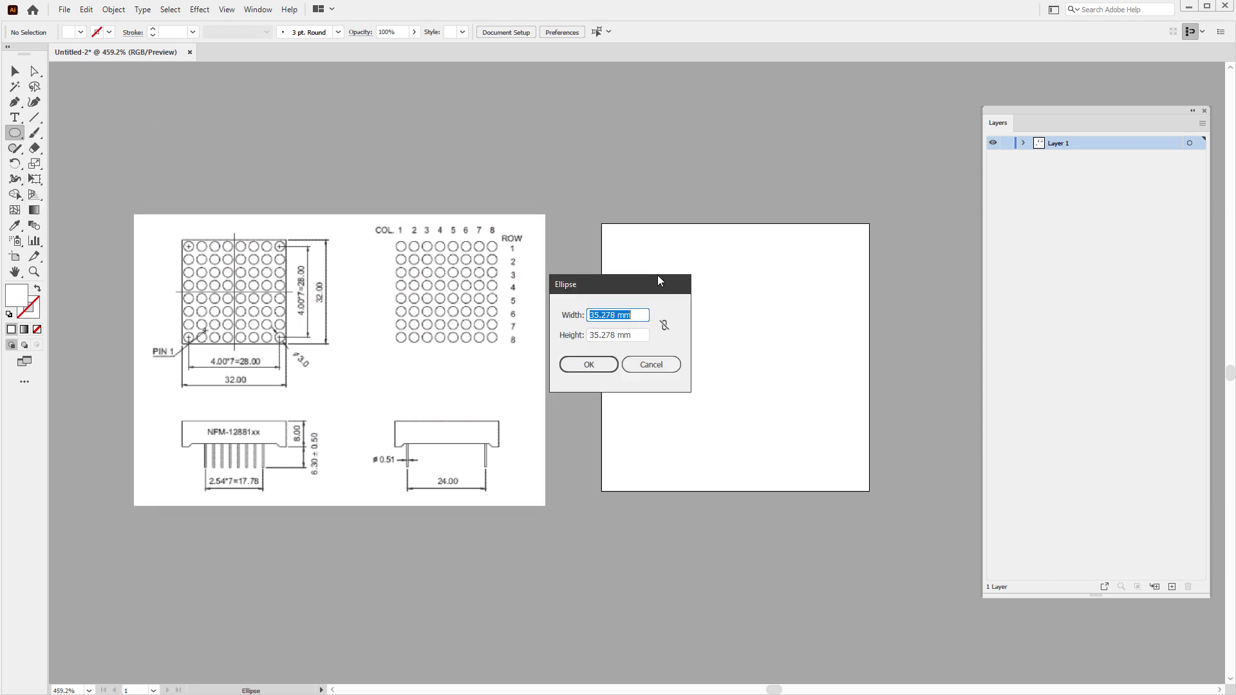
text(3)
key(Tab)
text(3)
key(Tab)
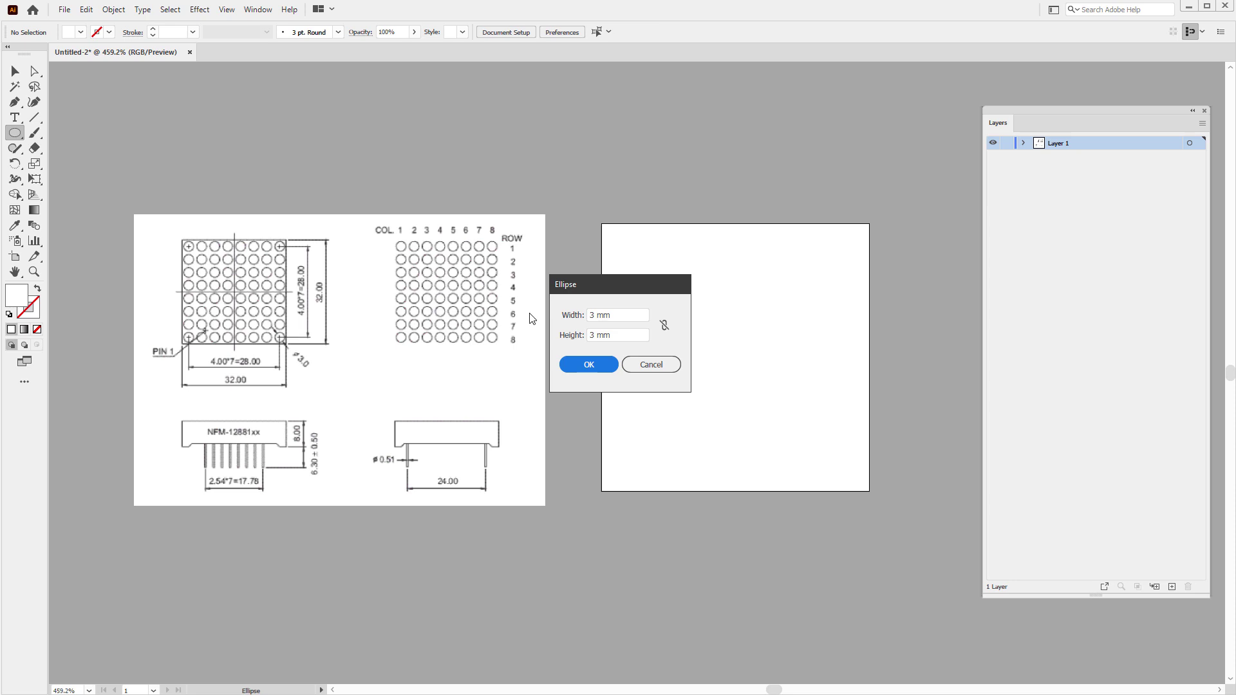
click(598, 367)
double_click(16, 295)
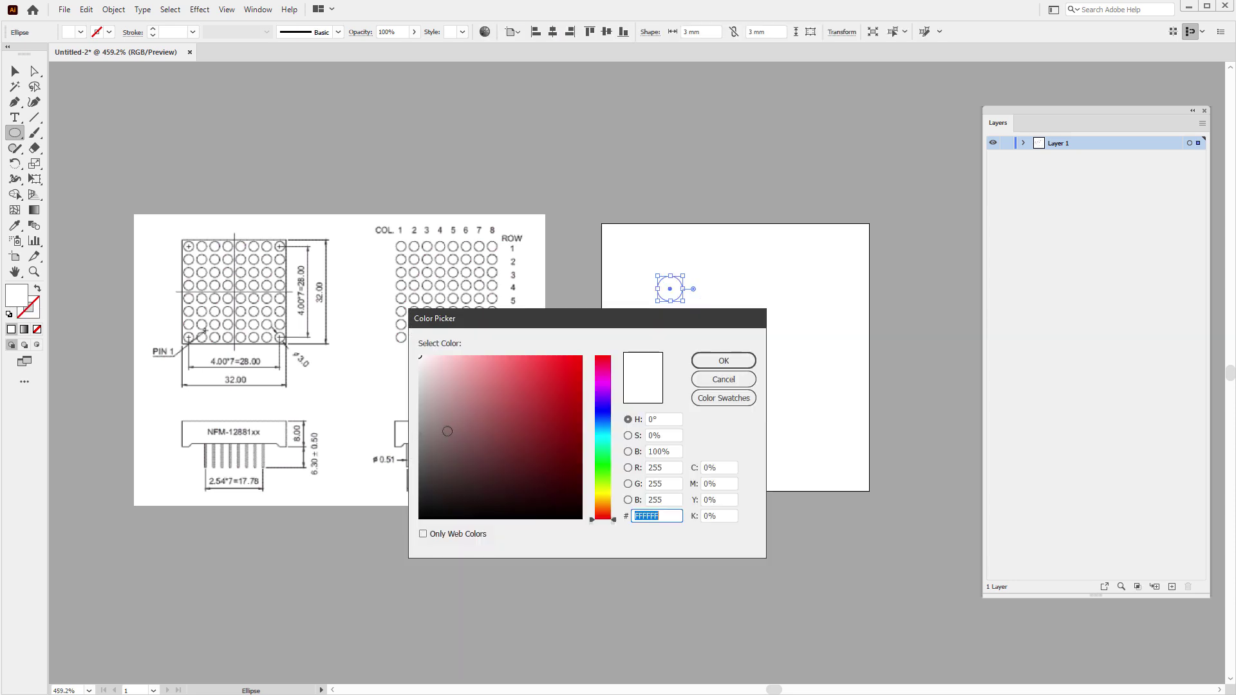
drag(450, 395, 399, 395)
click(724, 361)
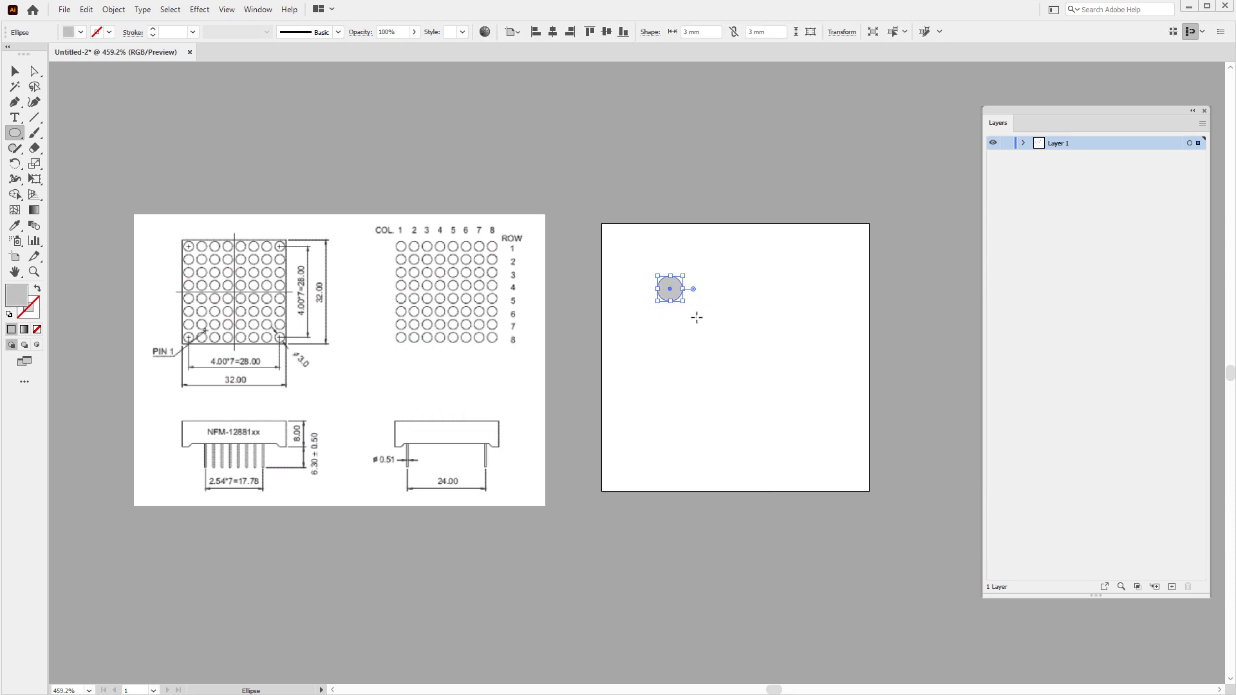
Move the circle 2 mm right and 2 mm down from the artboard's top-left corner
key(z)
drag(695, 317, 358, 152)
key(v)
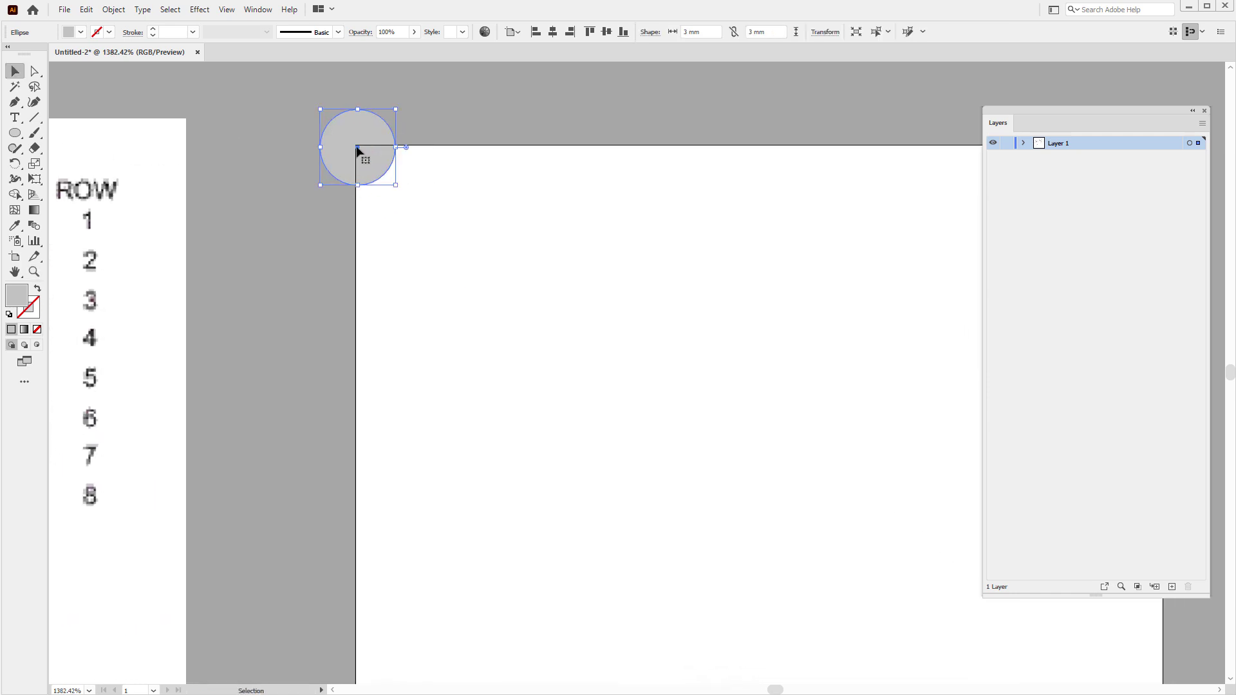
mouse_move(707, 301)
mouse_down()
mouse_move(577, 412)
mouse_move(599, 412)
mouse_up()
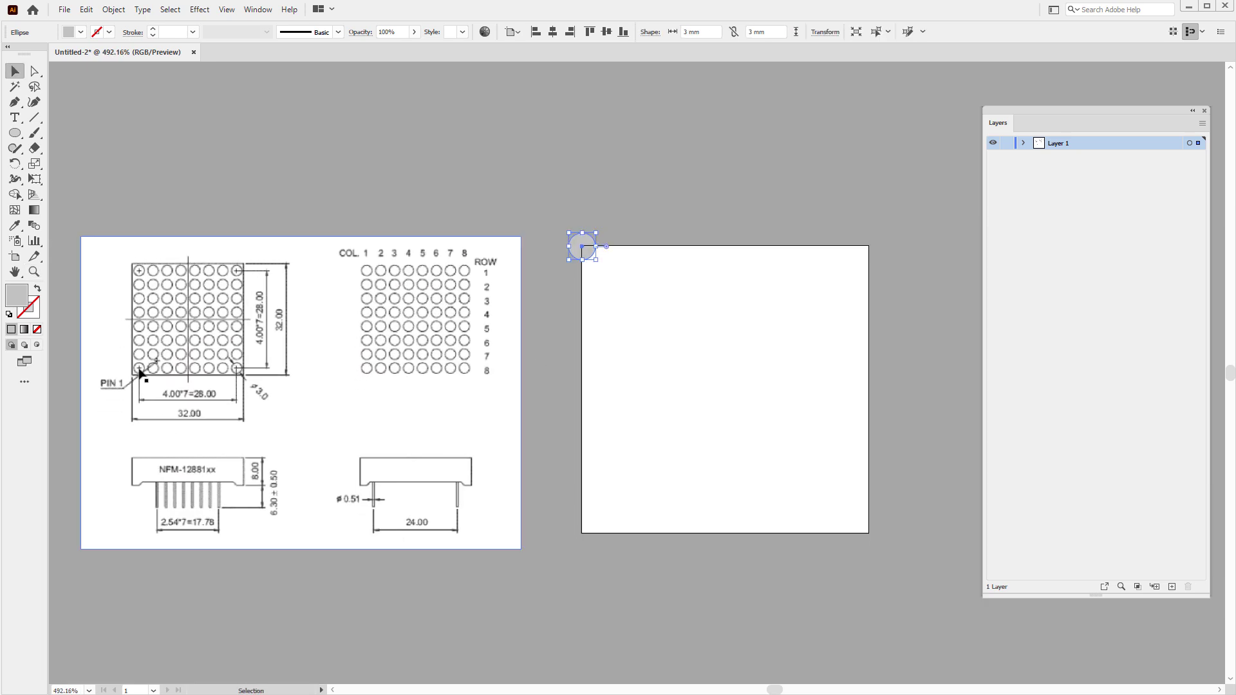
double_click(16, 78)
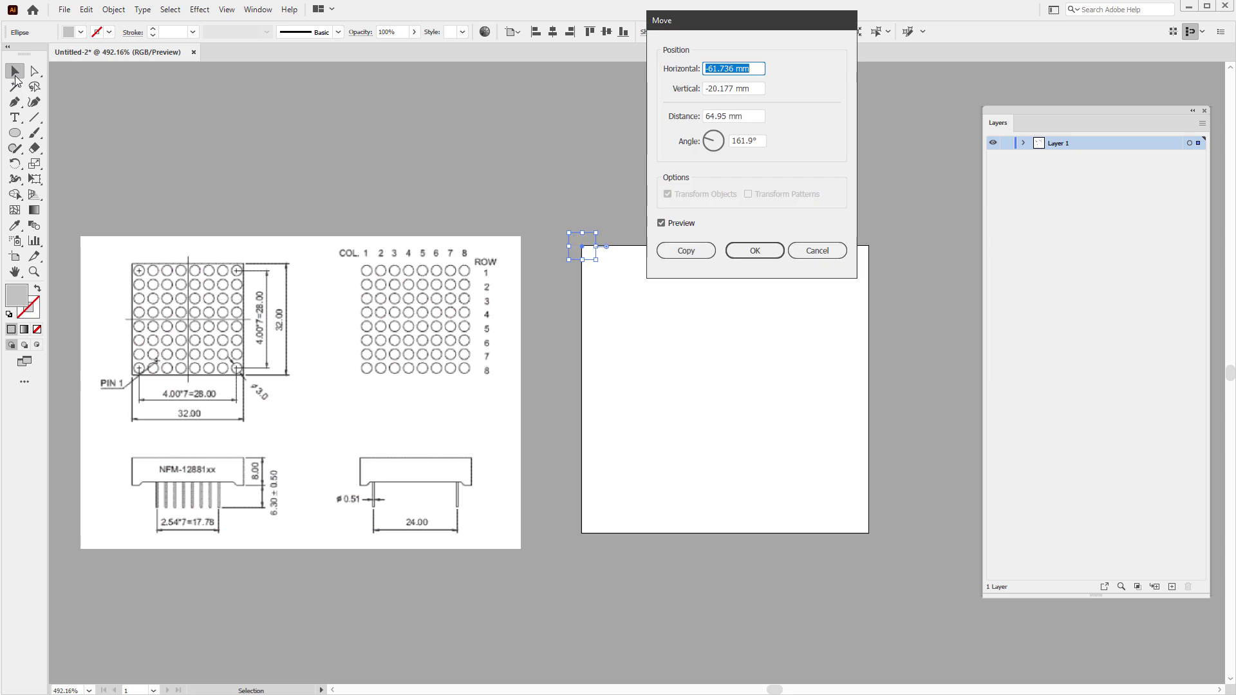
text(2)
key(Tab)
text(2)
key(Tab)
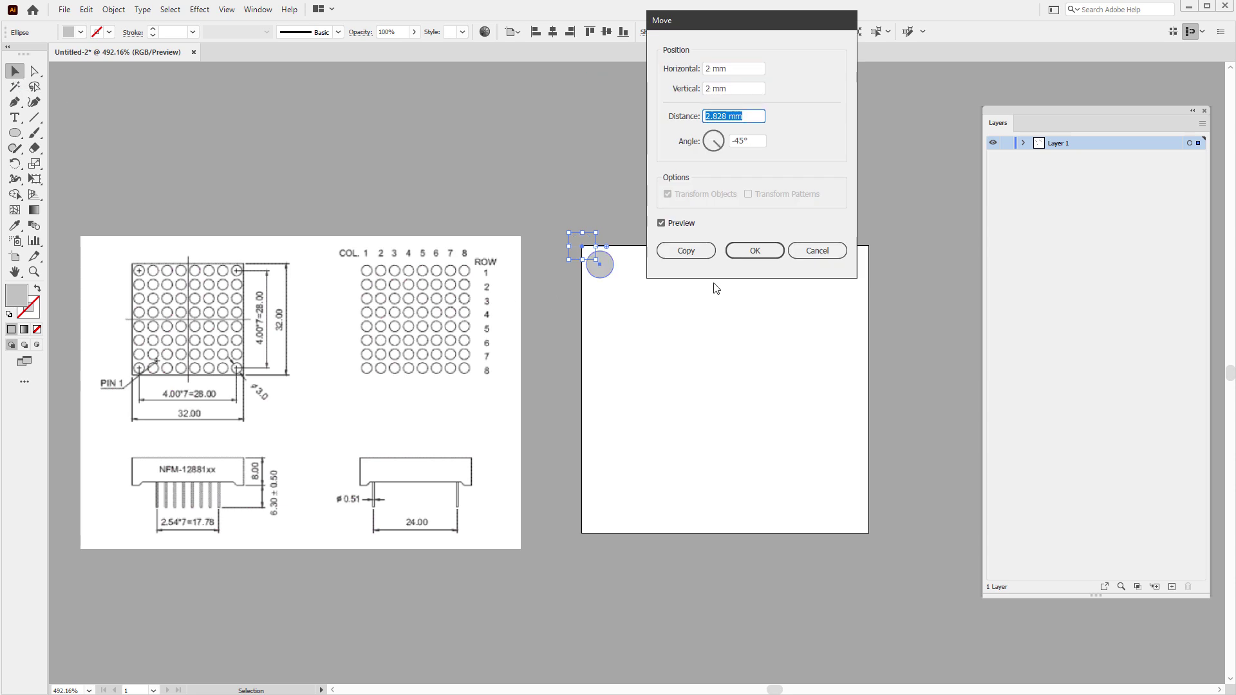
key(Return)
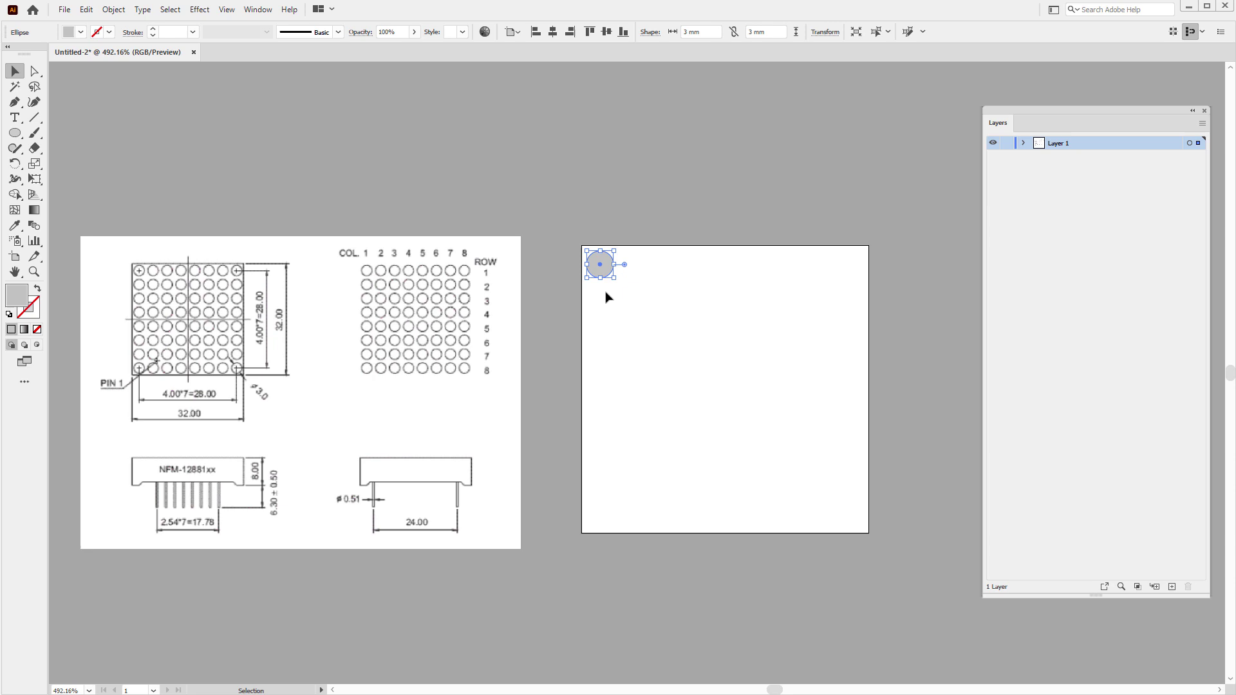
Add a Transform effect moving the circle 4 mm horizontally with 7 copies, making a row of eight
click(200, 10)
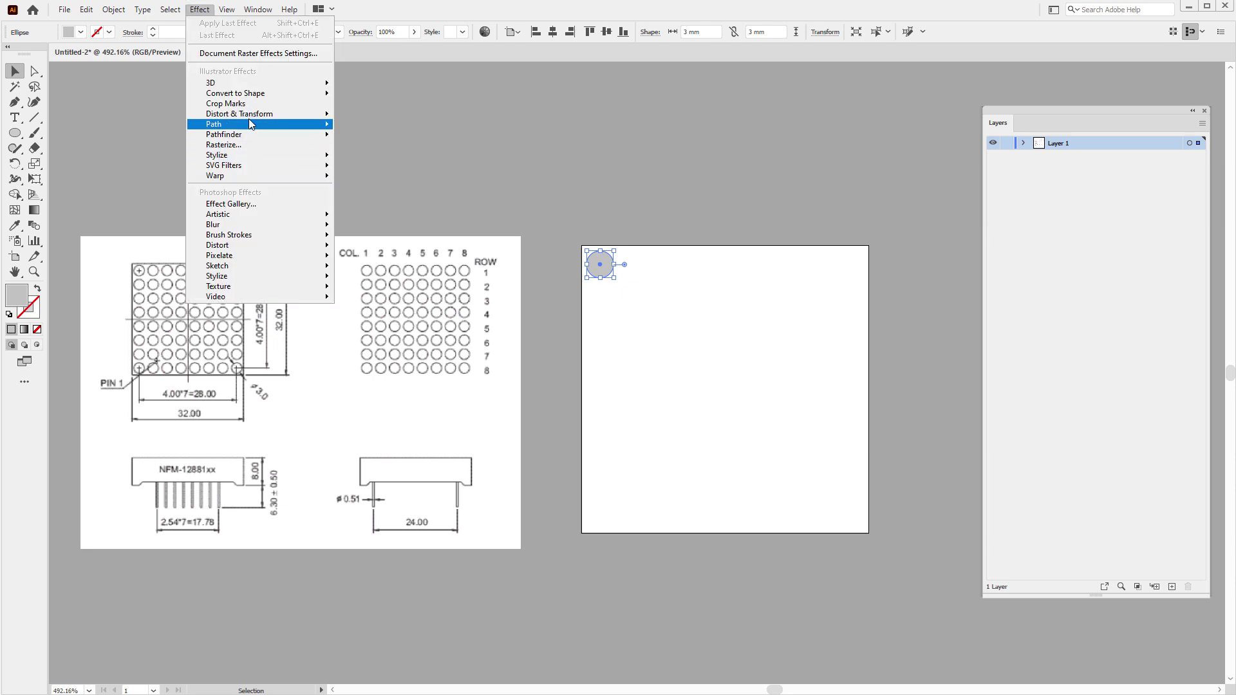
mouse_move(258, 114)
click(374, 159)
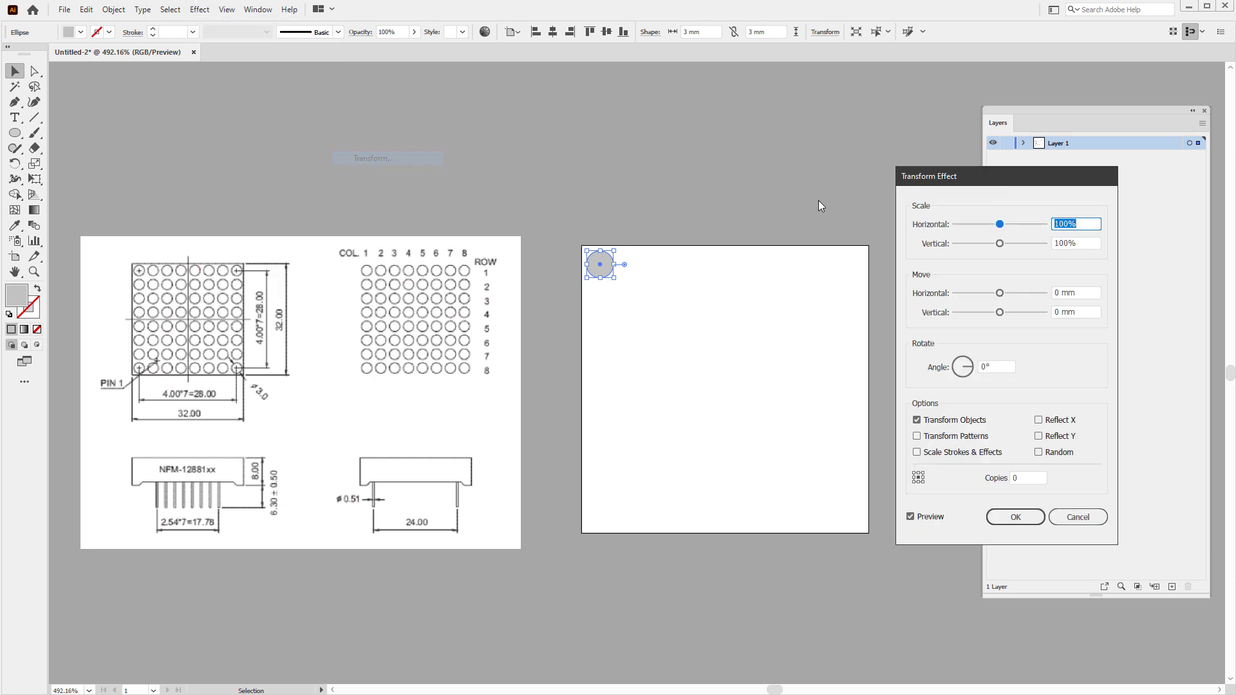
click(1046, 301)
text(4)
key(Tab)
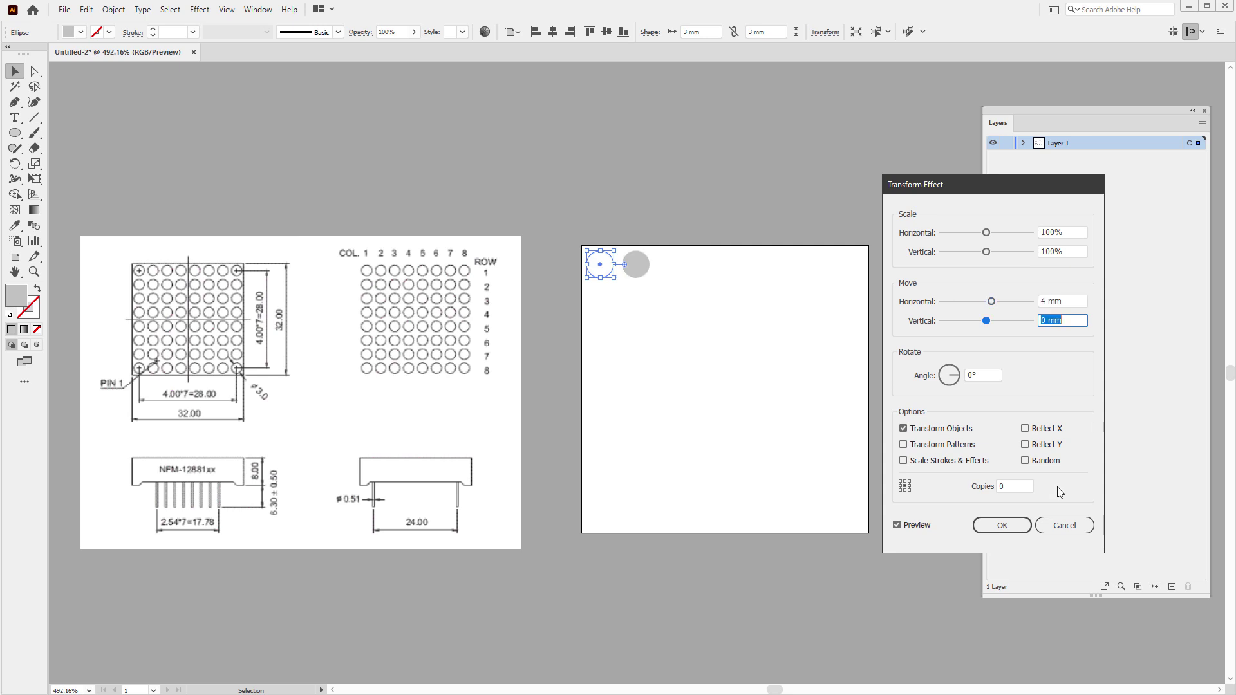
click(1020, 486)
text(7)
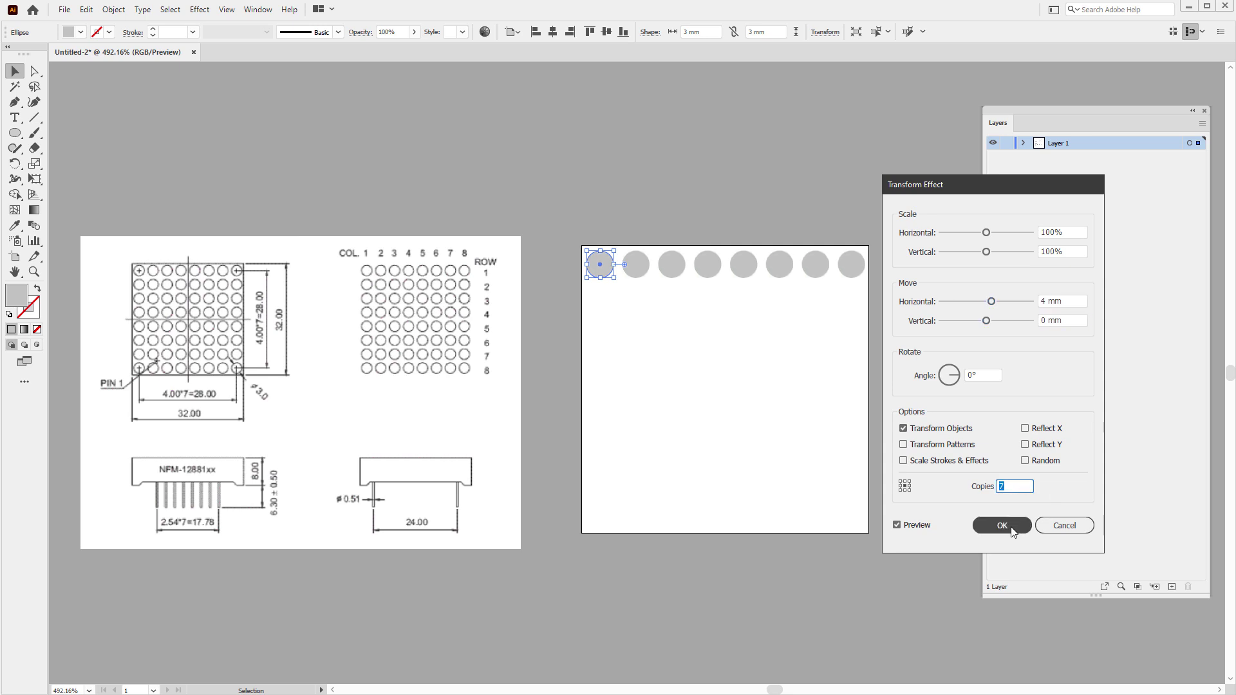
click(1024, 526)
Add a second Transform effect repeating the row vertically with 7 copies to complete the 8×8 grid
click(200, 9)
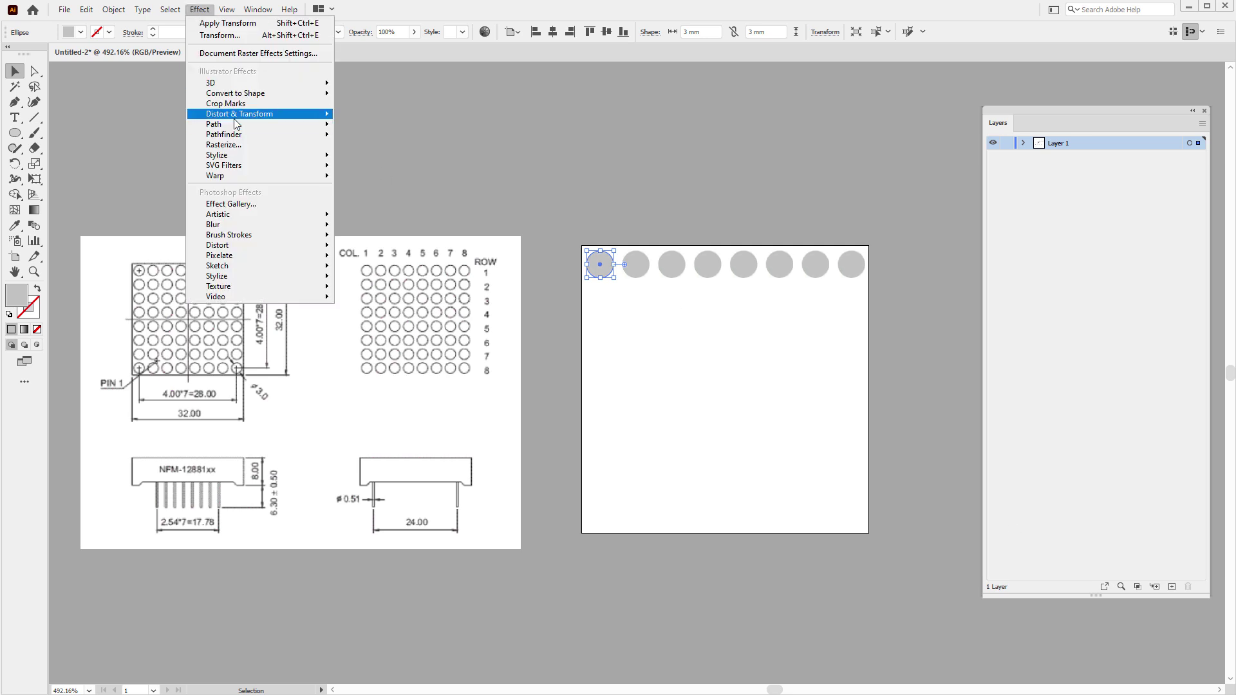
mouse_move(294, 115)
click(372, 159)
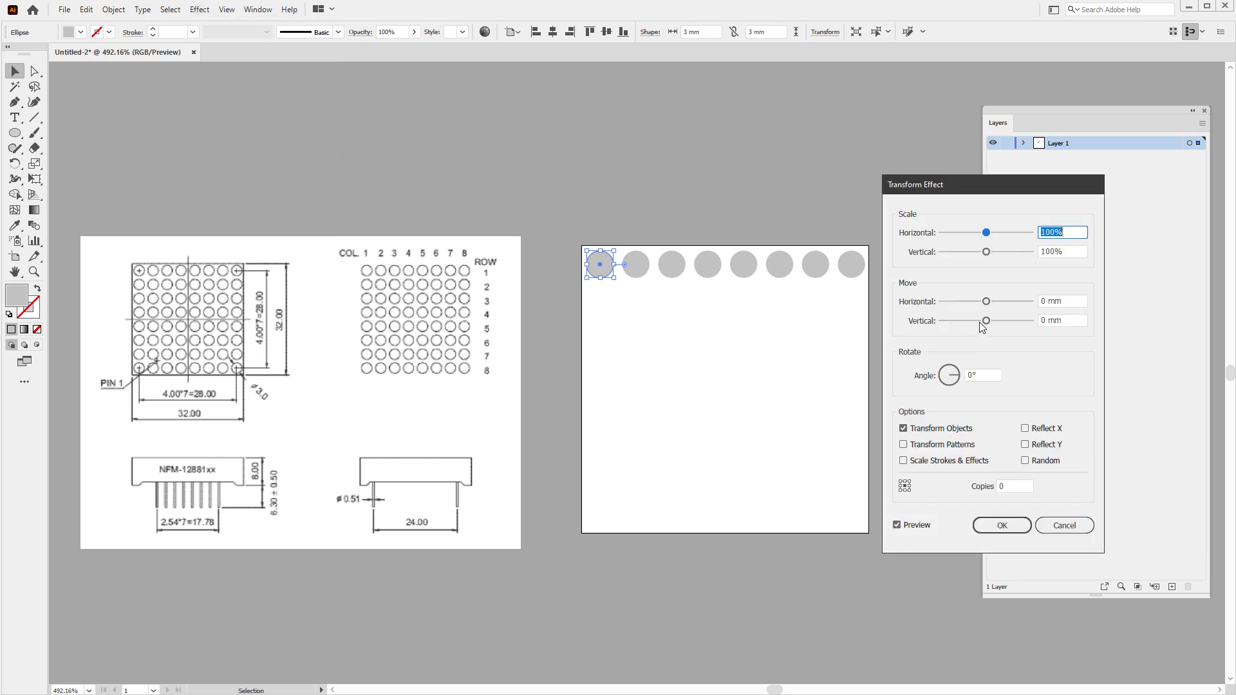
click(1059, 320)
text(3)
key(Tab)
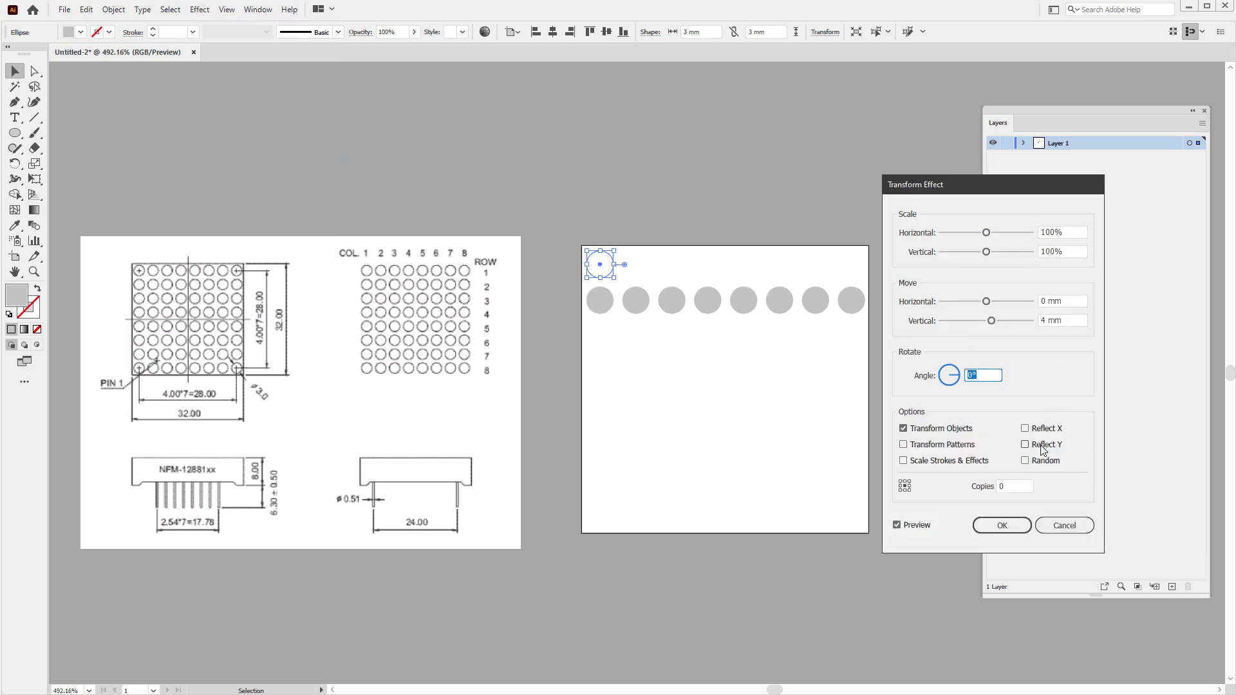
key(Tab)
text(7)
key(Return)
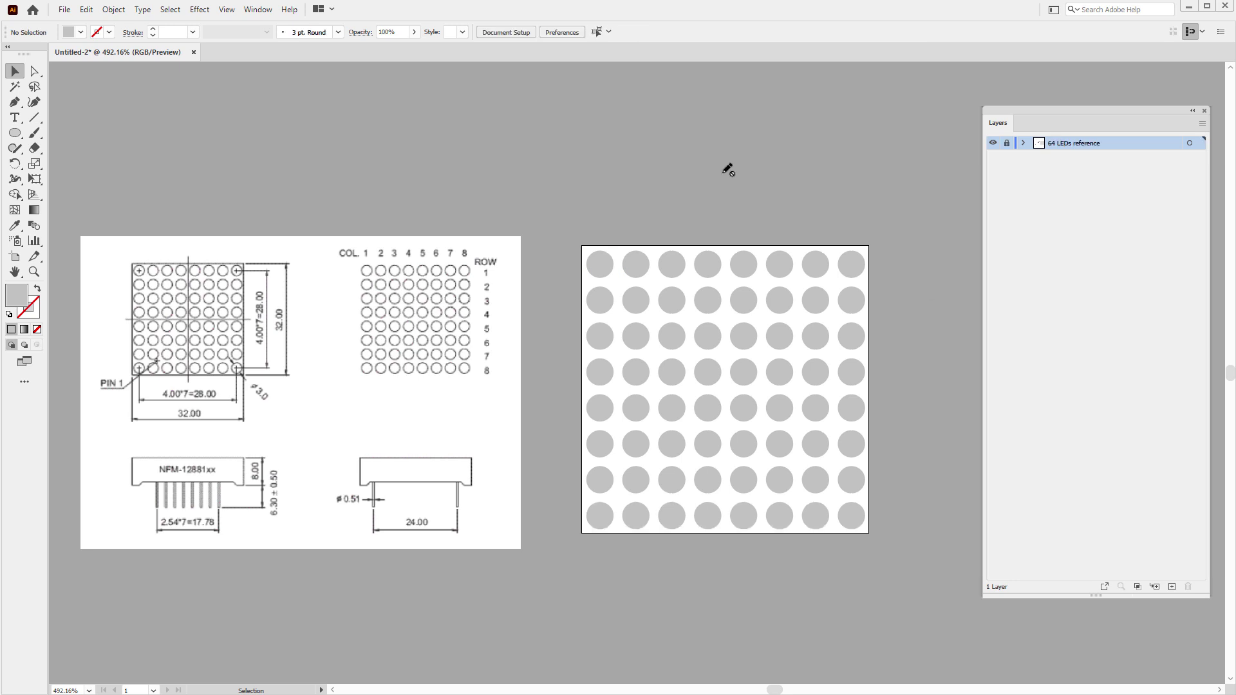
On a new layer, draw a triangle over the top-left circle with the Polygon tool
click(1172, 586)
click(34, 272)
drag(593, 259, 856, 289)
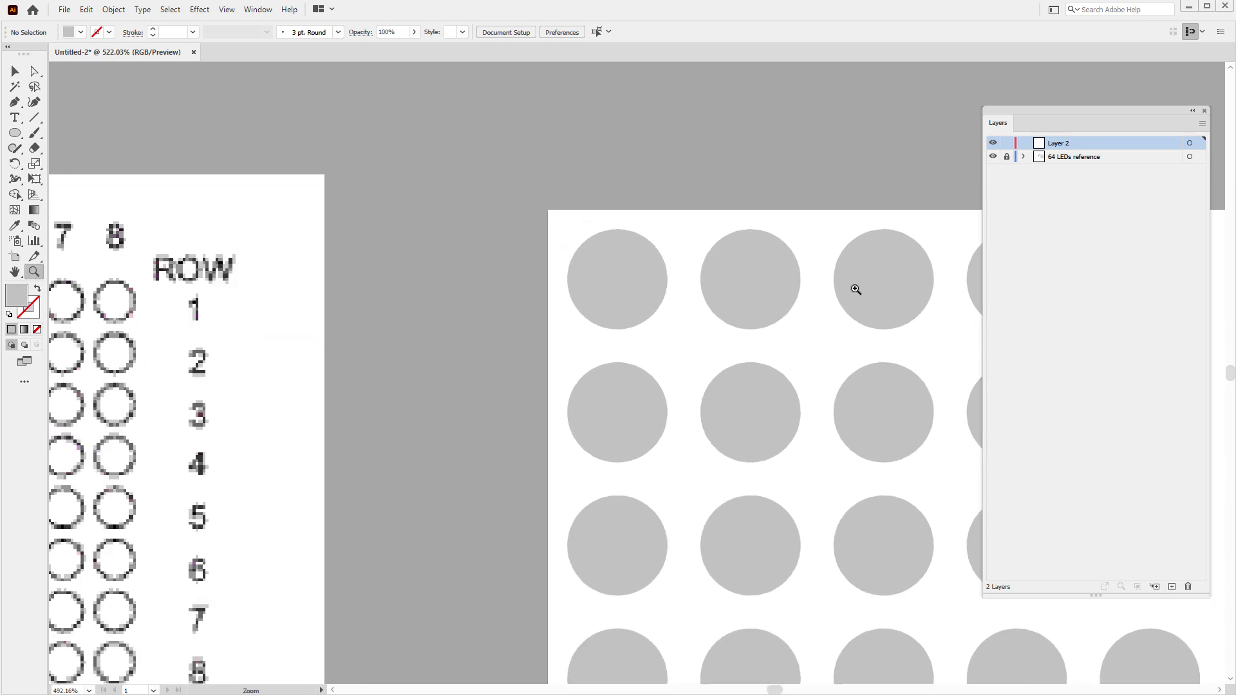
click(15, 132)
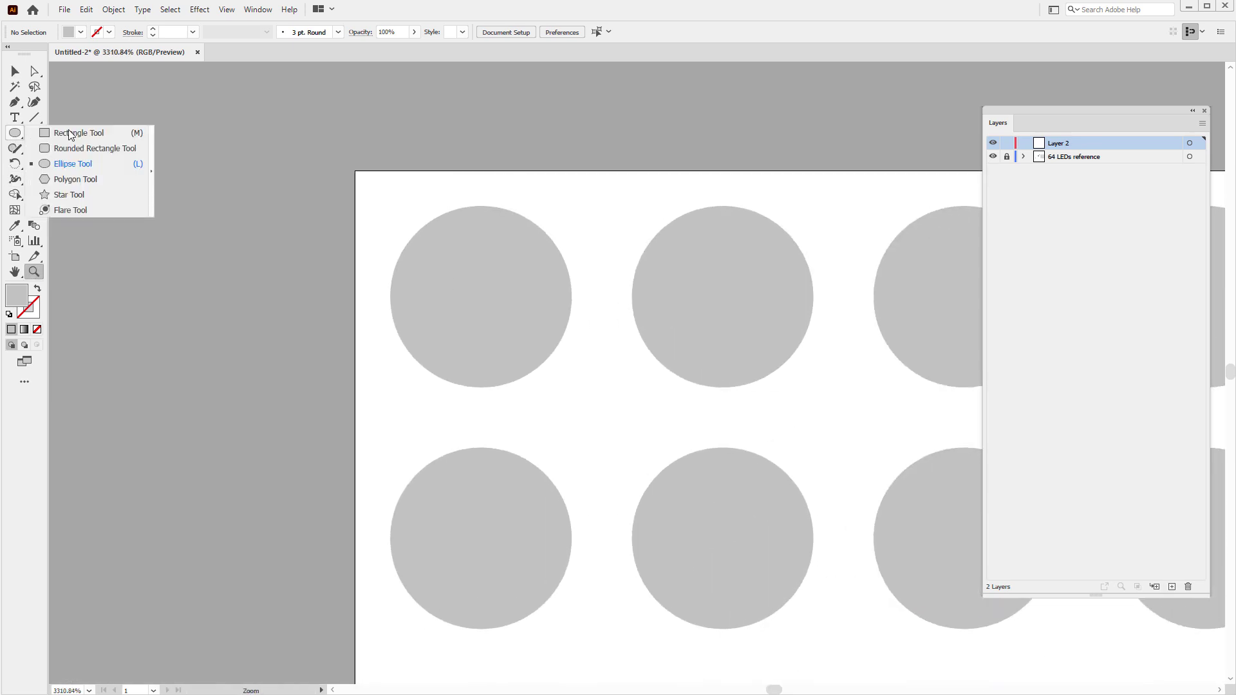
click(83, 180)
drag(396, 255, 503, 319)
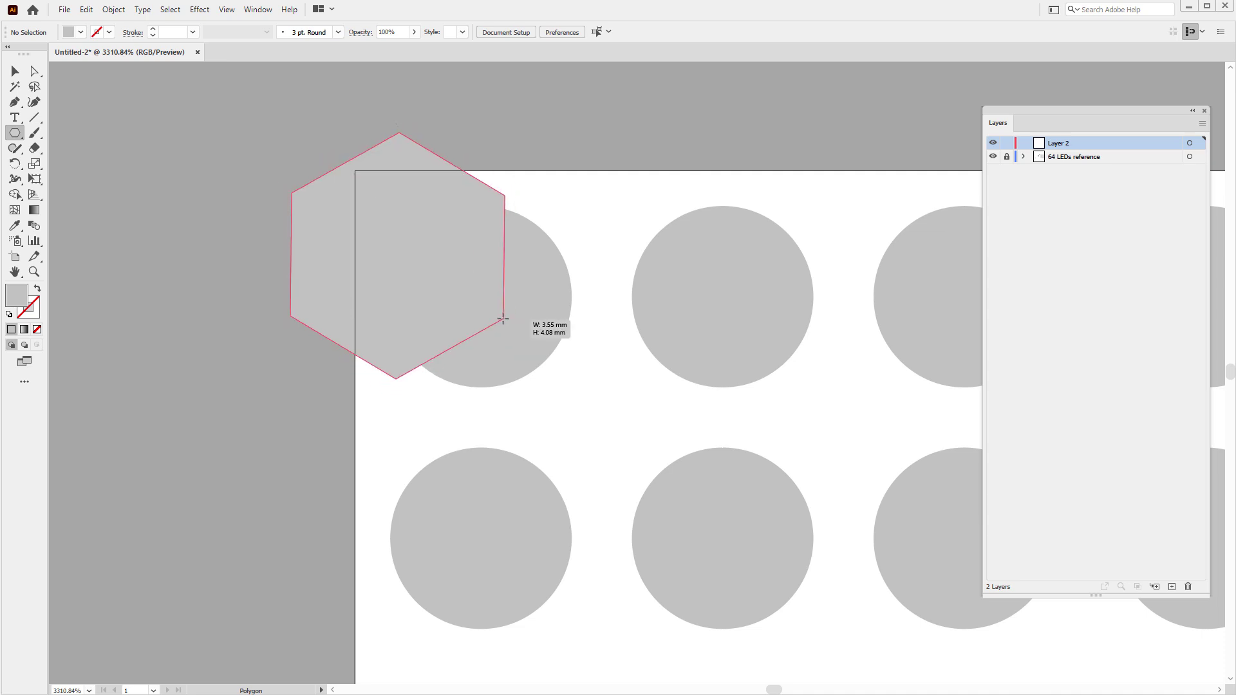
key(Down)
key(Down)
key(Down)
mouse_move(503, 319)
mouse_down()
mouse_move(460, 257)
mouse_move(519, 319)
mouse_move(504, 319)
mouse_up()
key(v)
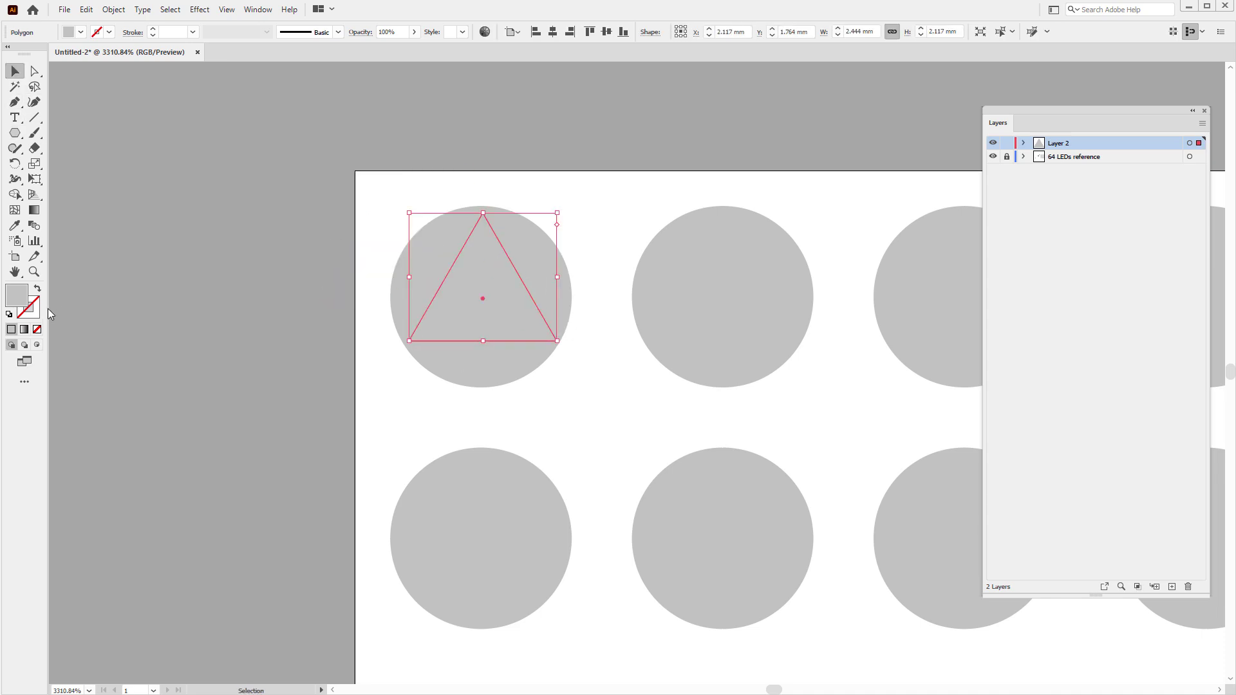
Turn the triangle into a black outline and scale it uniformly to 80%
click(38, 290)
double_click(28, 308)
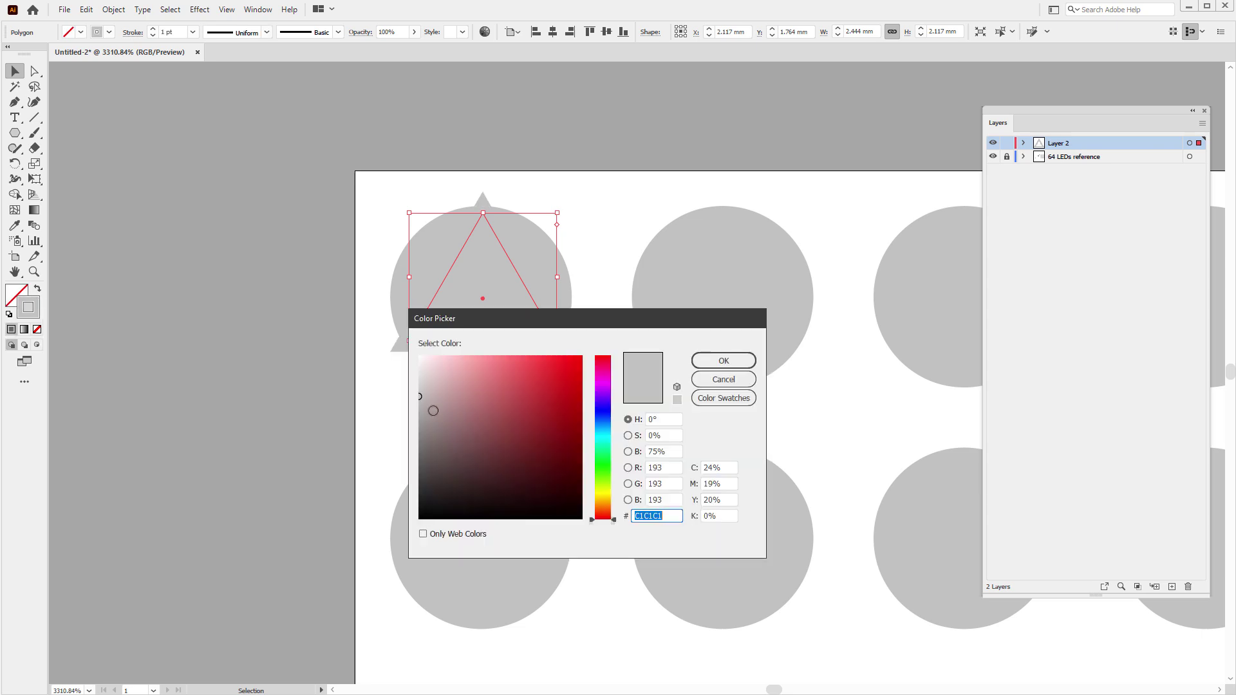
drag(432, 411, 395, 527)
key(Return)
click(113, 9)
mouse_move(244, 24)
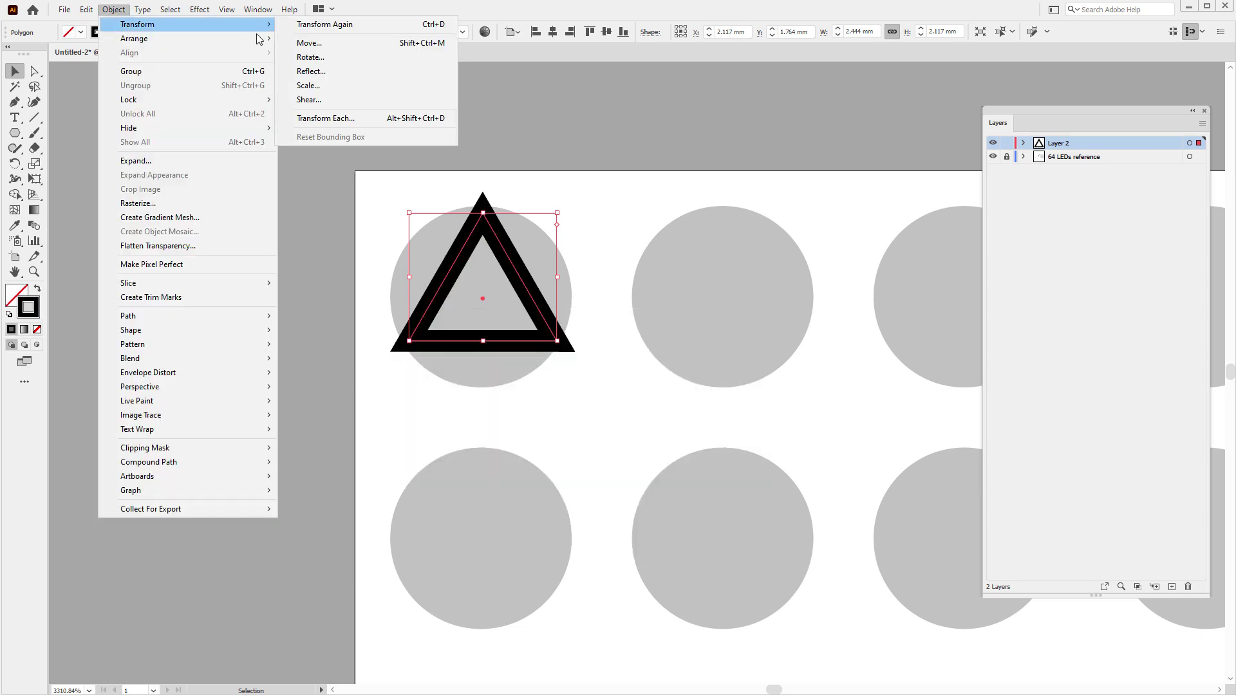
click(322, 86)
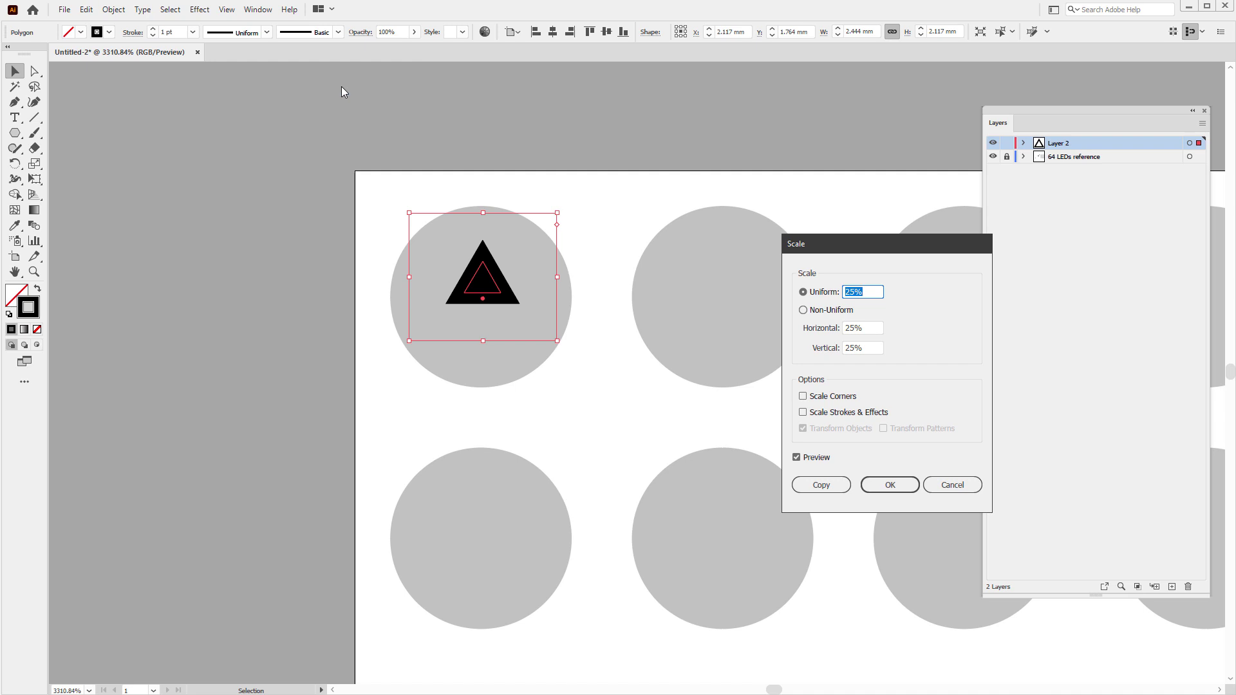
text(80)
key(Return)
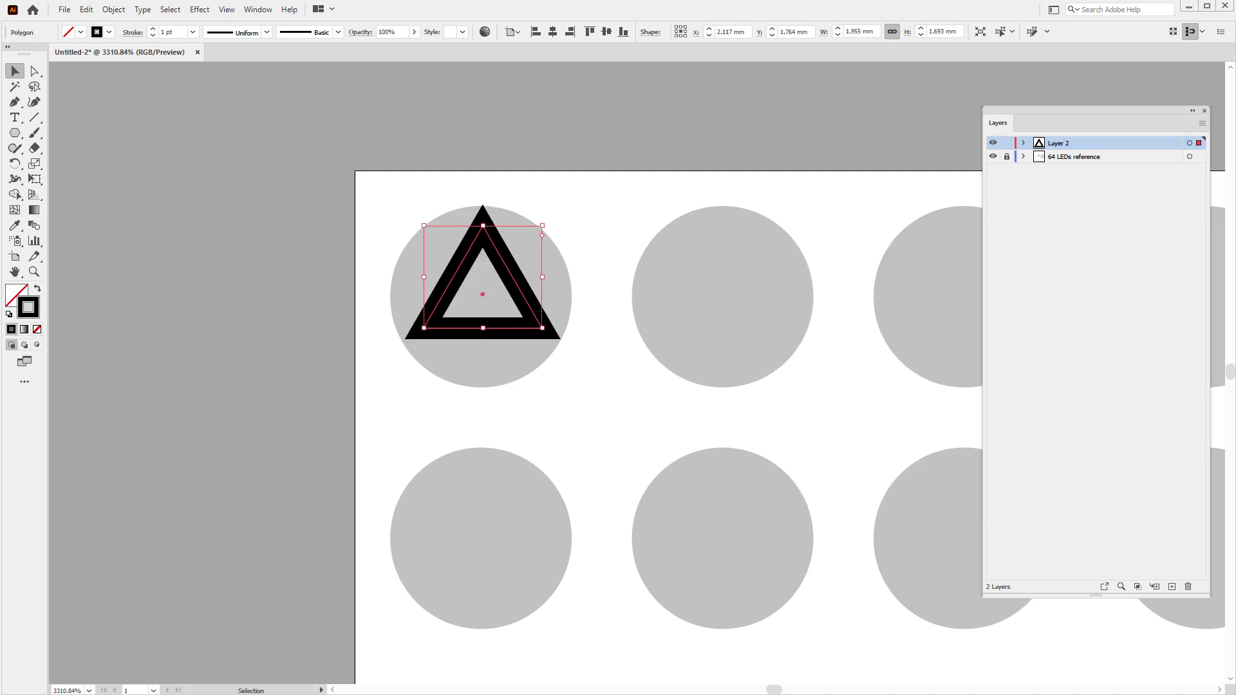
Set the triangle's stroke to 0.25 pt and nudge it to centre in the circle
click(193, 32)
click(206, 49)
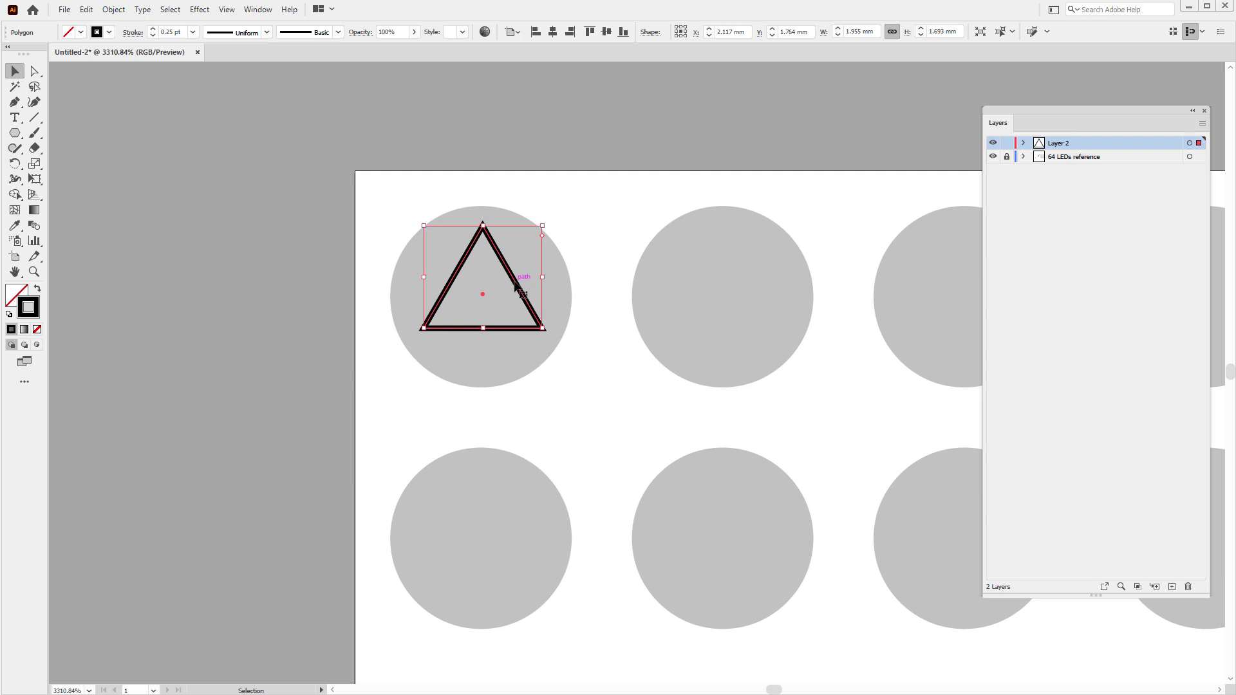
key(ctrl+shift+b)
drag(515, 296, 514, 285)
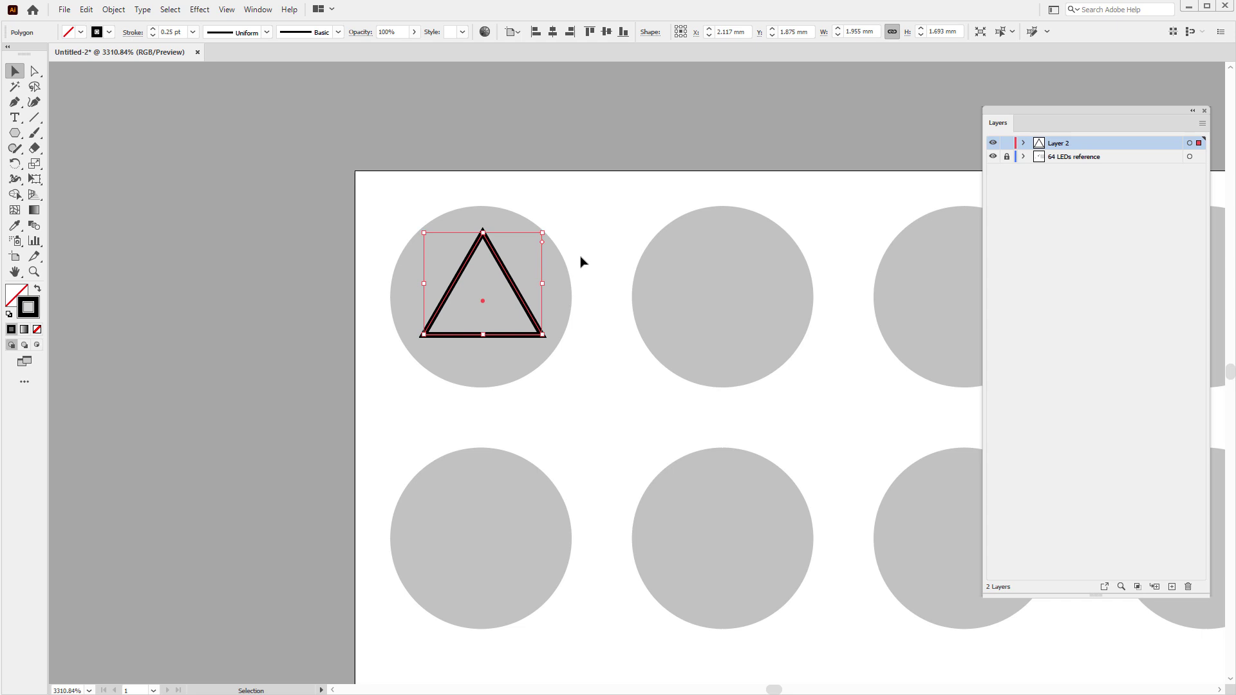
Add a Transform effect repeating the triangle horizontally at 4 mm spacing
click(200, 9)
mouse_move(290, 127)
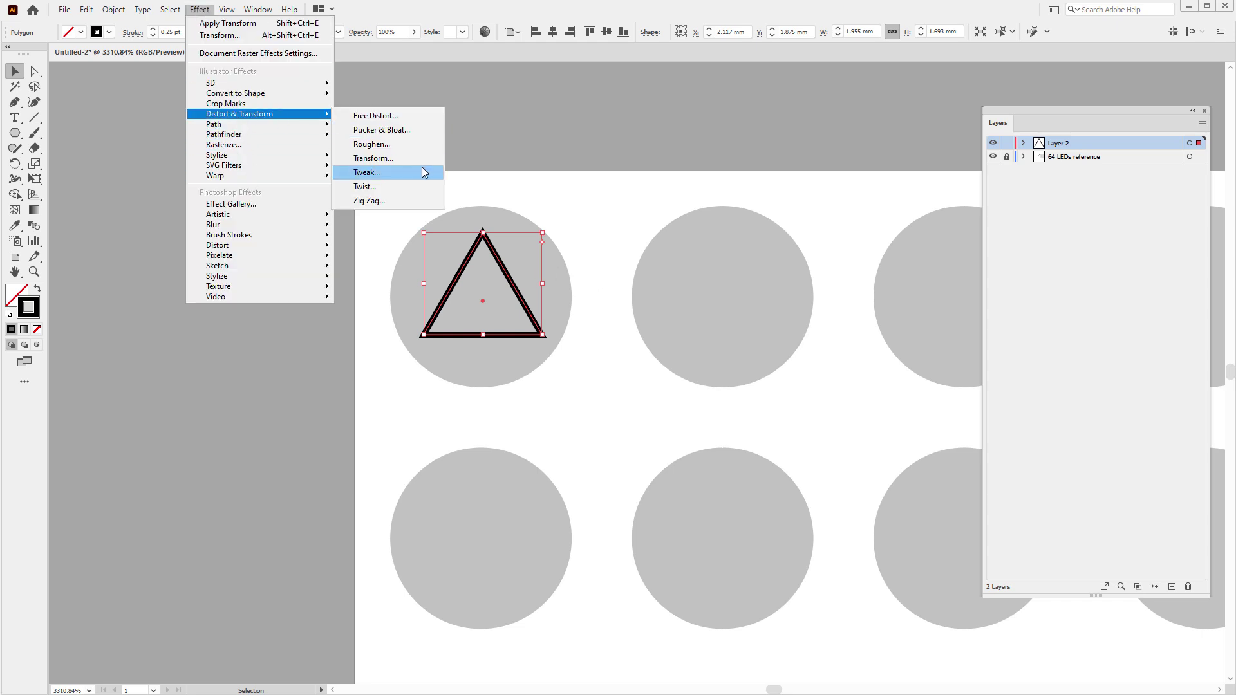
click(386, 158)
key(Tab)
key(Tab)
key(Tab)
key(shift+Tab)
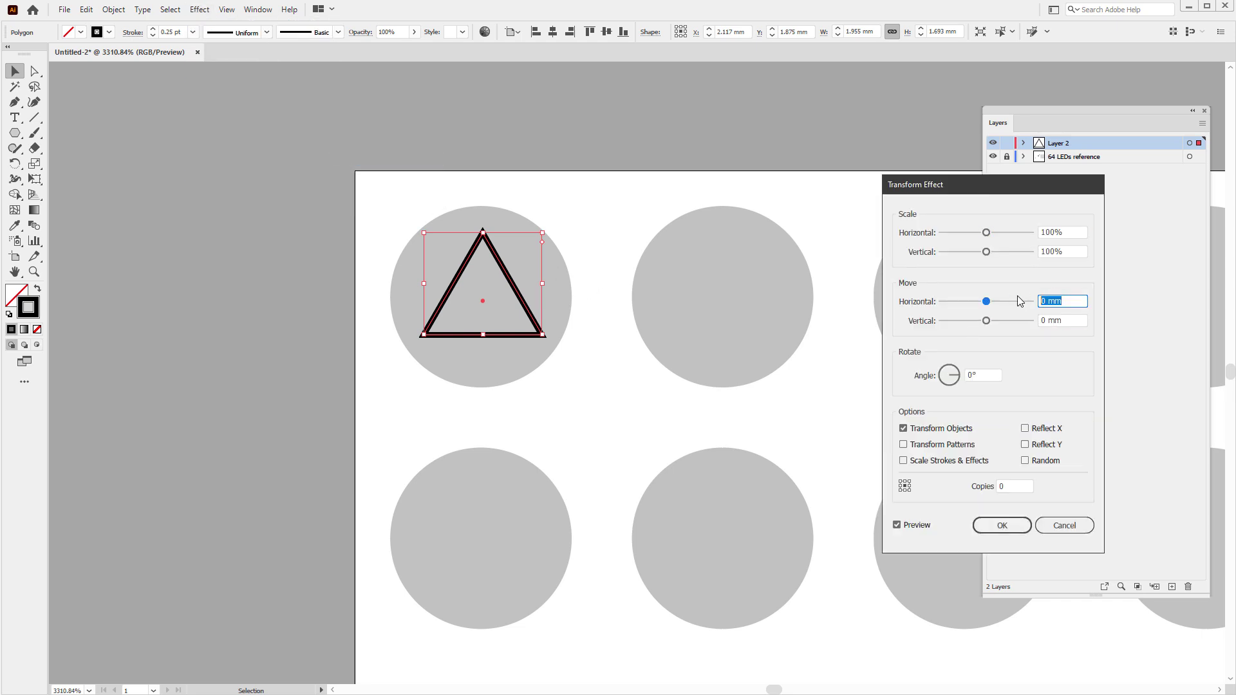
text(4)
key(Tab)
double_click(1002, 484)
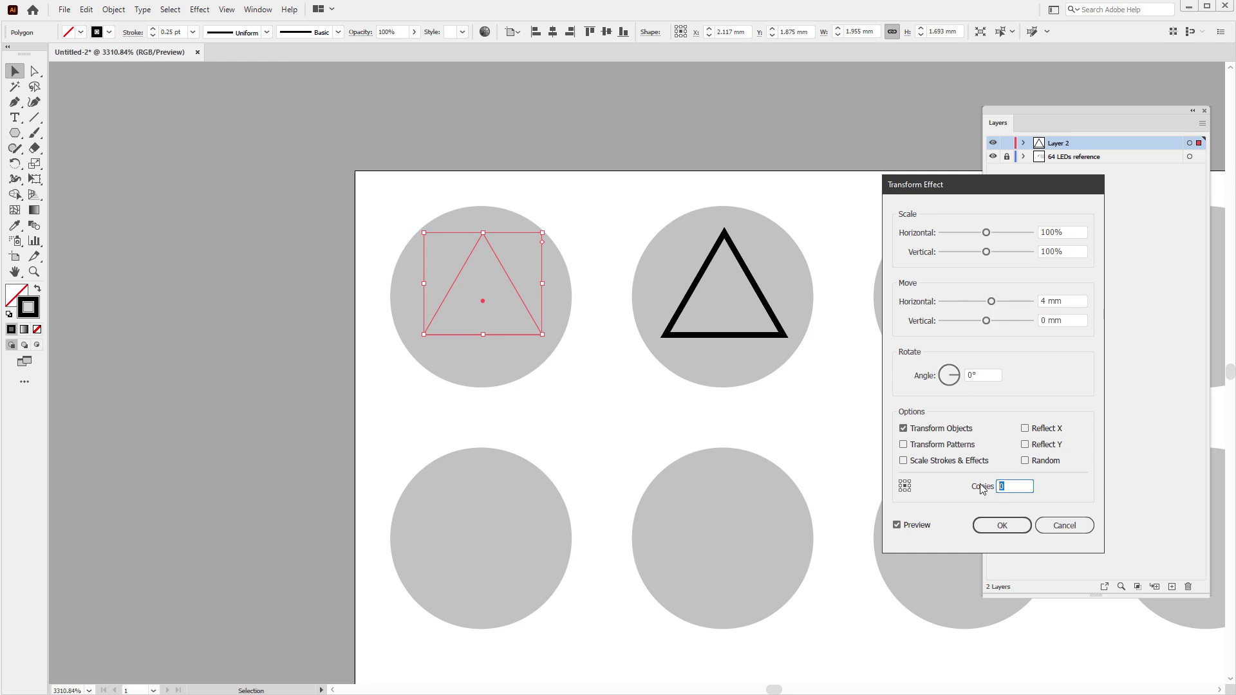
text(3)
key(Return)
Add a second Transform effect moving 4 mm vertically with 7 copies down the columns
click(198, 11)
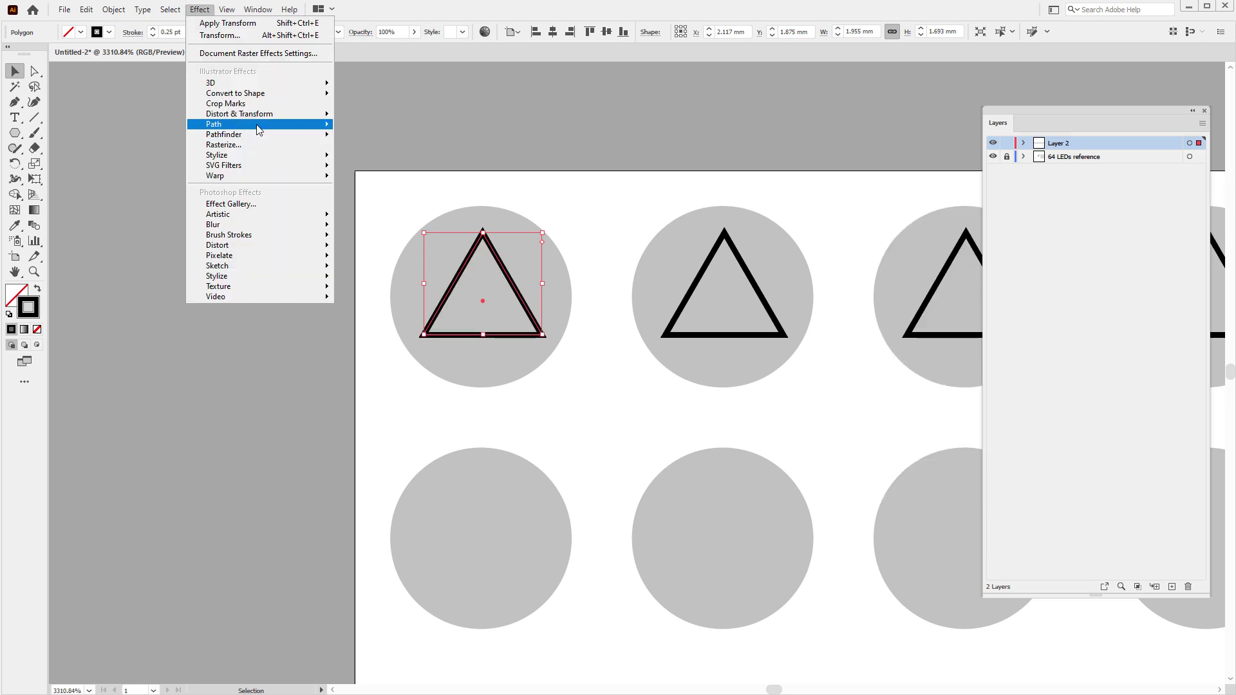
mouse_move(290, 128)
click(386, 159)
double_click(1041, 317)
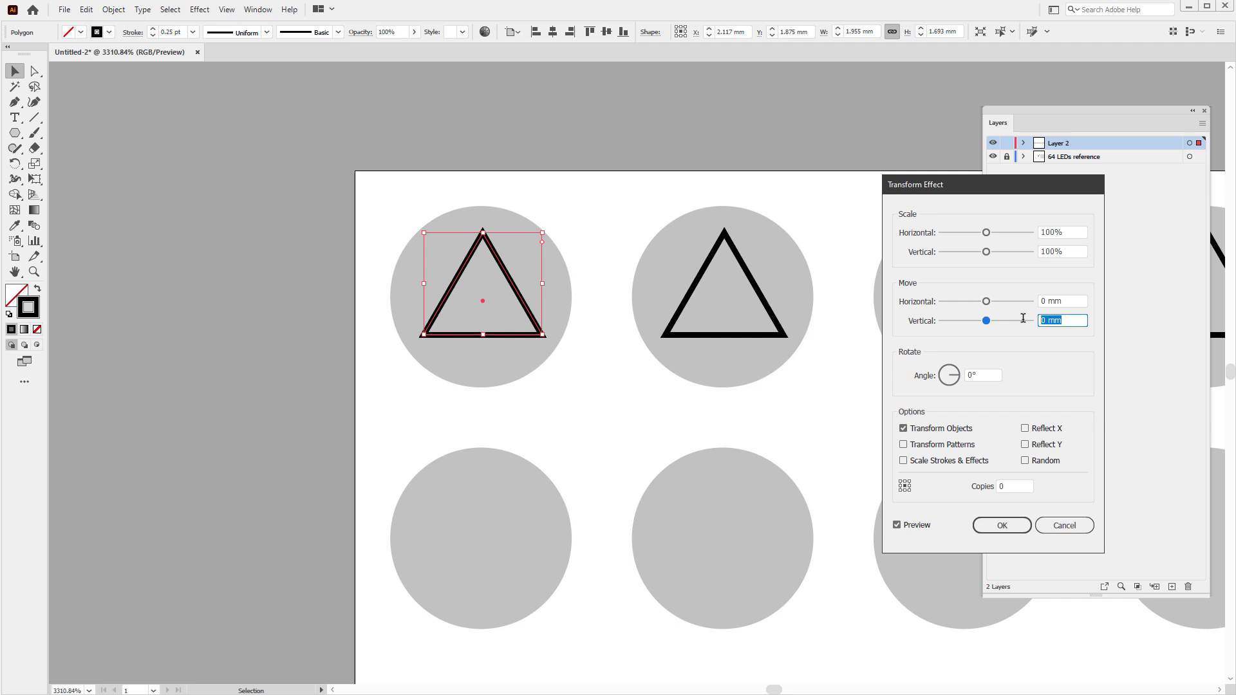
text(4)
key(Tab)
key(Tab)
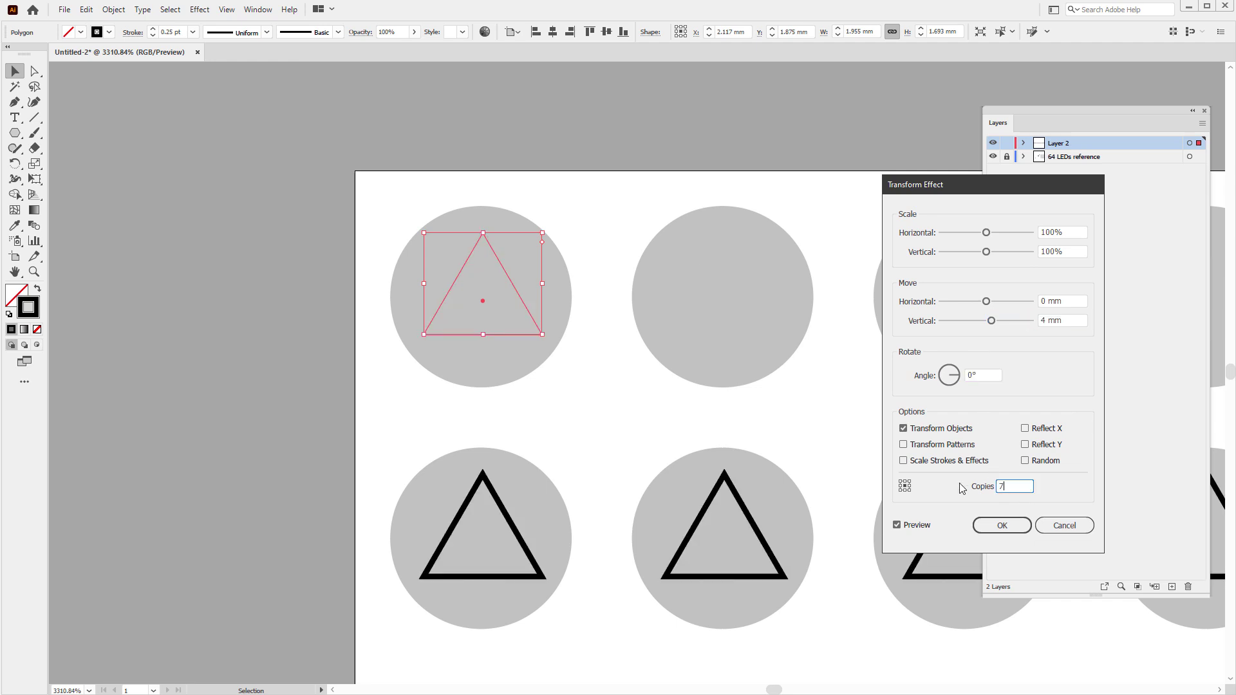
text(7)
click(997, 526)
Zoom out to the whole grid and rename the layer to 'triangles'
click(34, 271)
drag(670, 451, 442, 271)
key(v)
double_click(1056, 143)
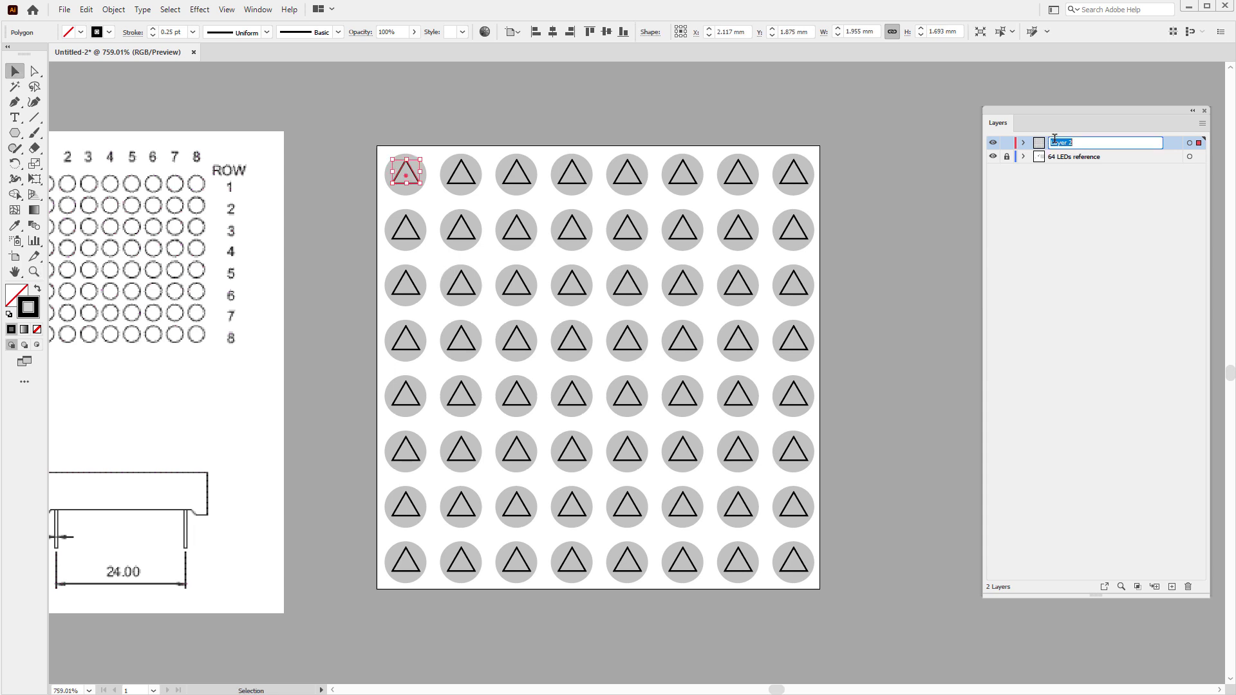
text(triangles)
click(450, 119)
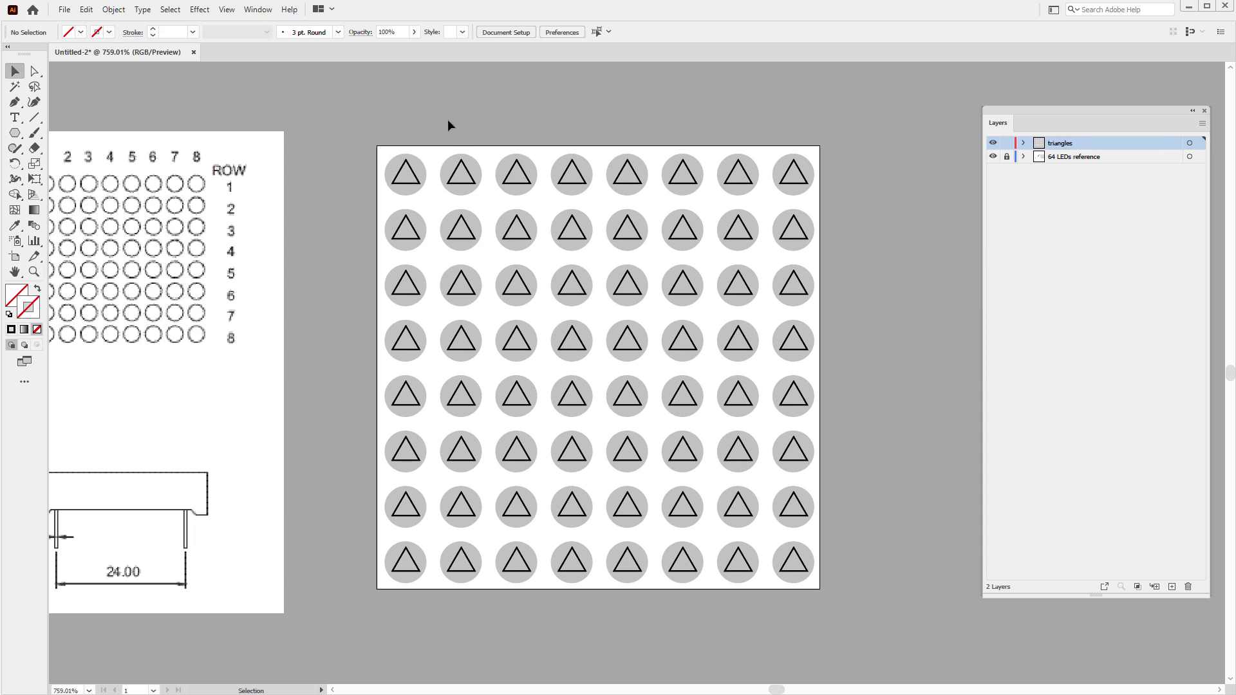
Drag the triangle <Polygon> into the Graphic Styles panel to save its repeat appearance as a style
click(258, 9)
click(303, 341)
click(1023, 142)
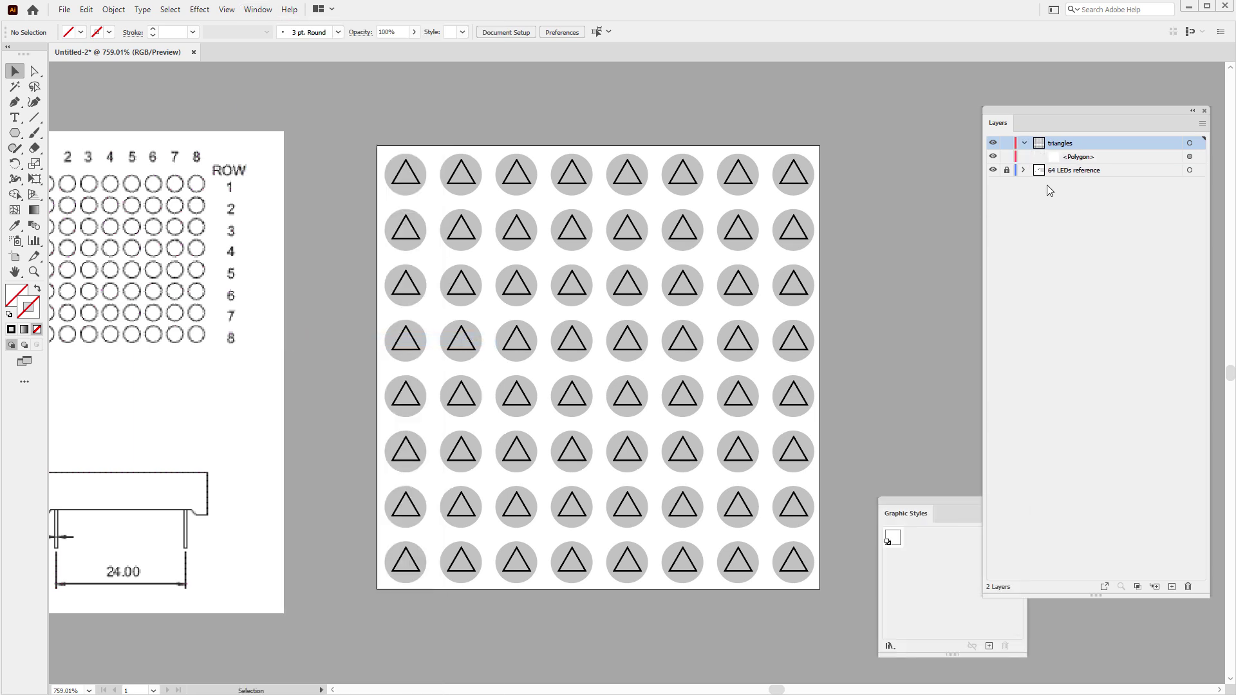
click(412, 181)
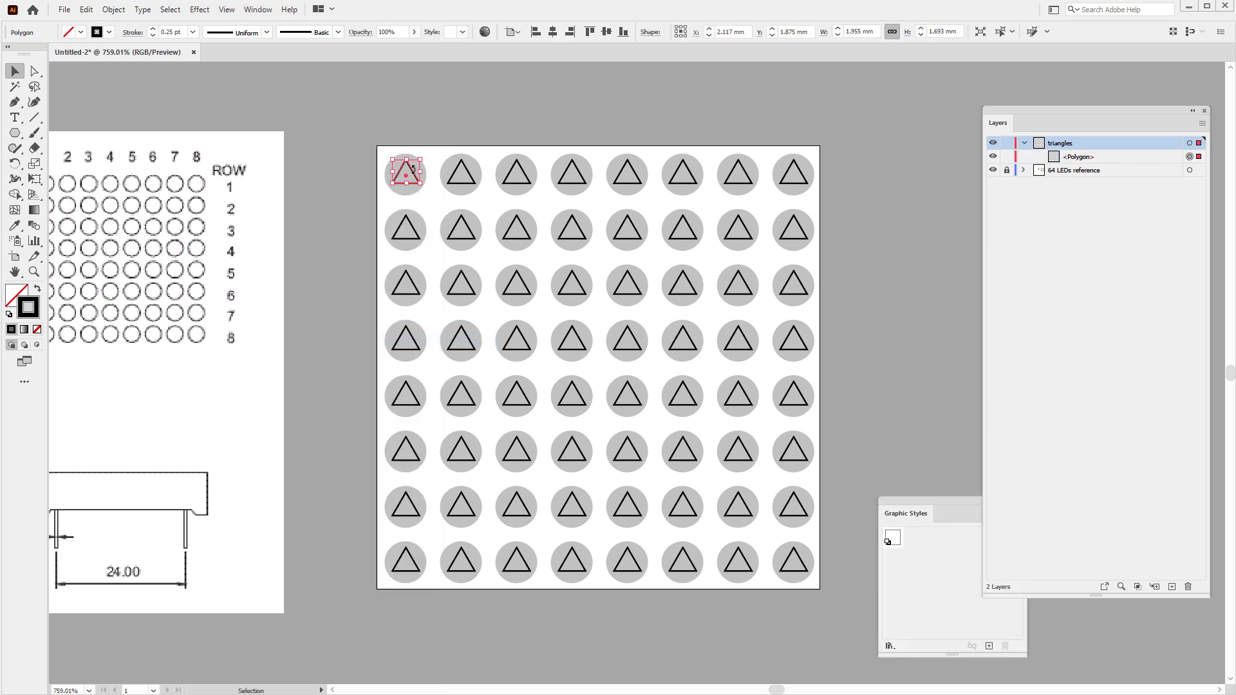
drag(412, 174, 938, 552)
Hide the triangles layer, add Layer 3, and zoom in on the top-left circle
click(1024, 143)
click(992, 143)
click(1172, 586)
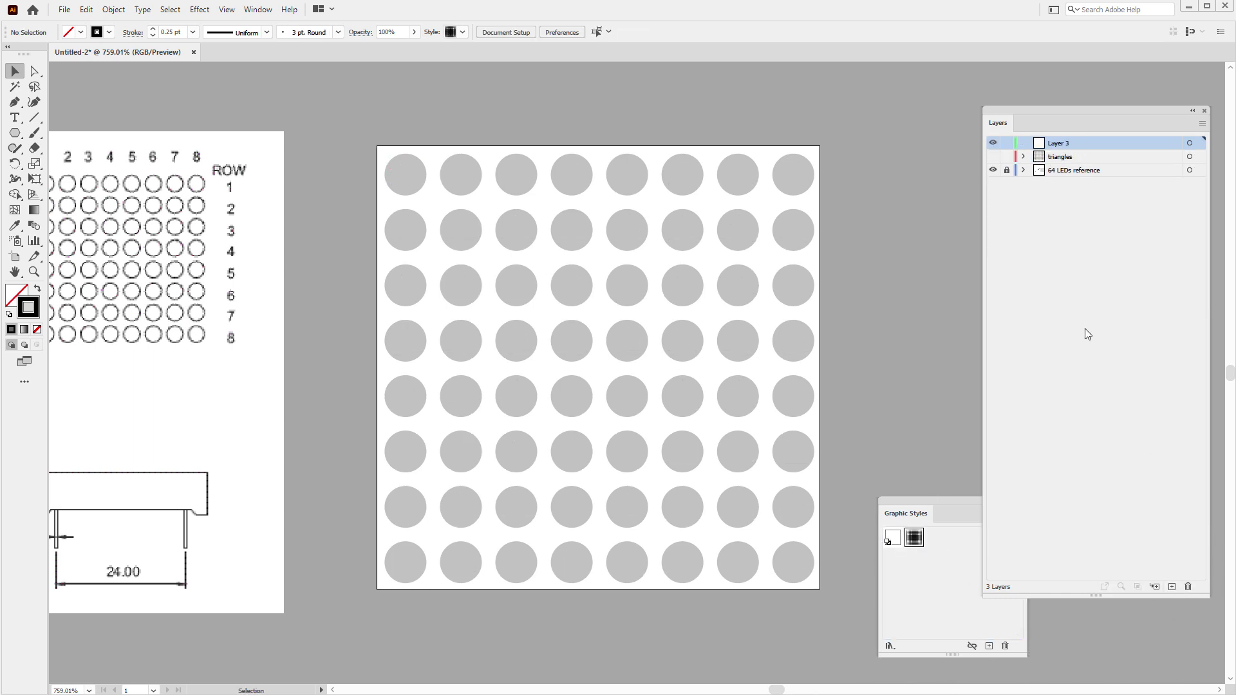
click(35, 271)
drag(399, 164, 454, 210)
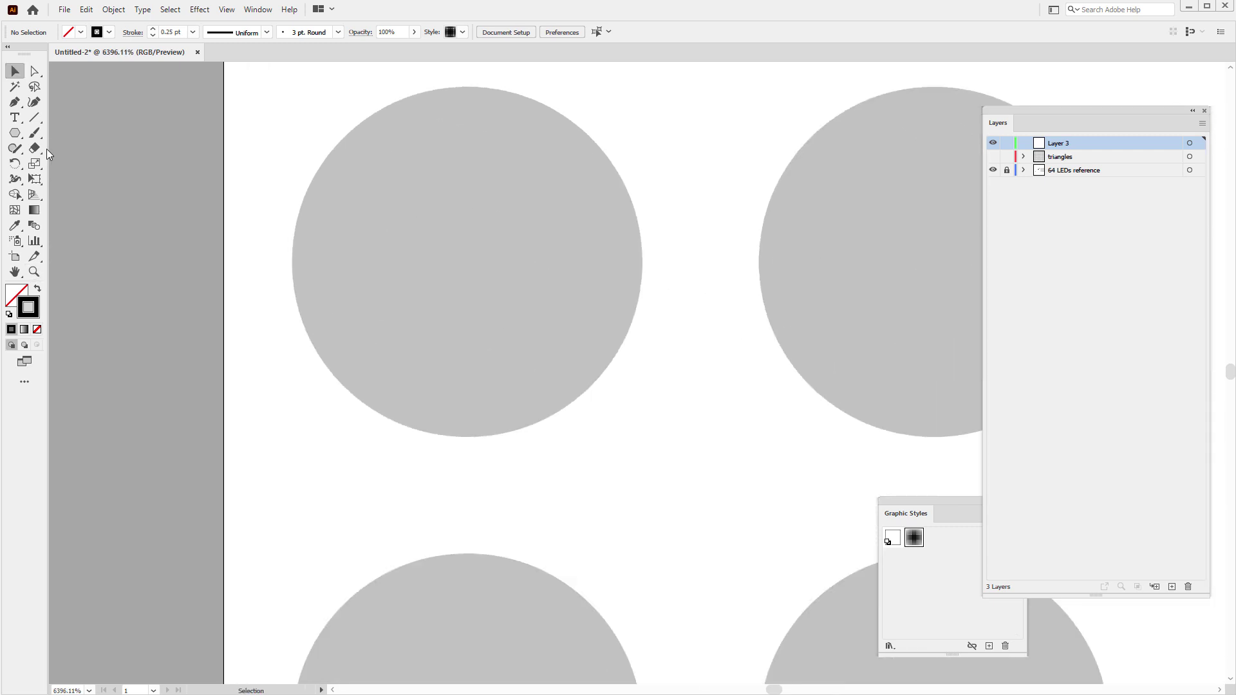
Draw a diagonal line through the circle's centre and set its stroke weight to 0.5
drag(35, 118, 67, 118)
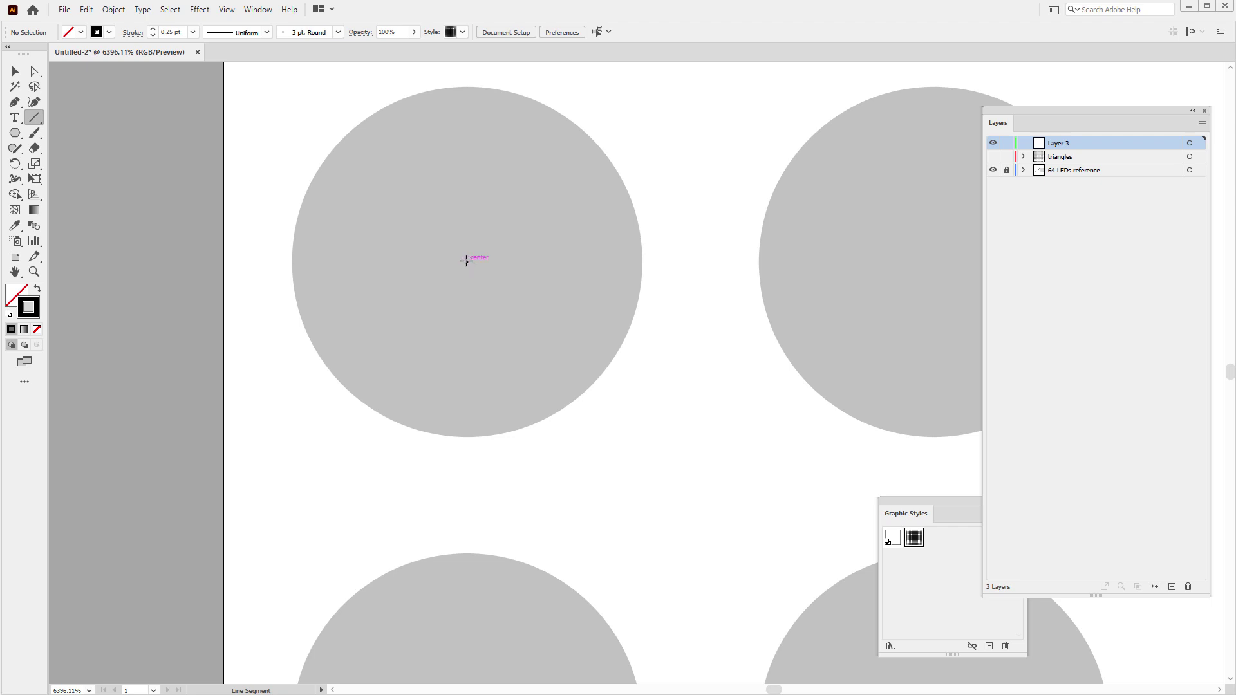
drag(466, 261, 542, 308)
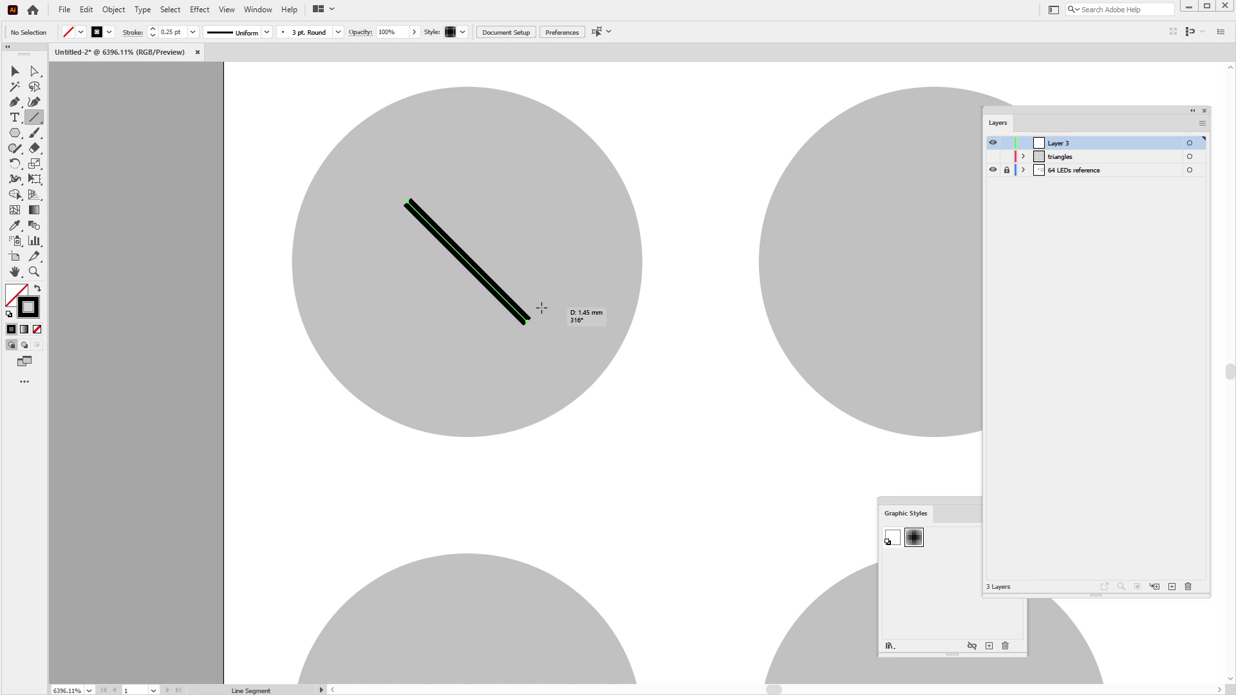
drag(541, 308, 577, 344)
click(185, 29)
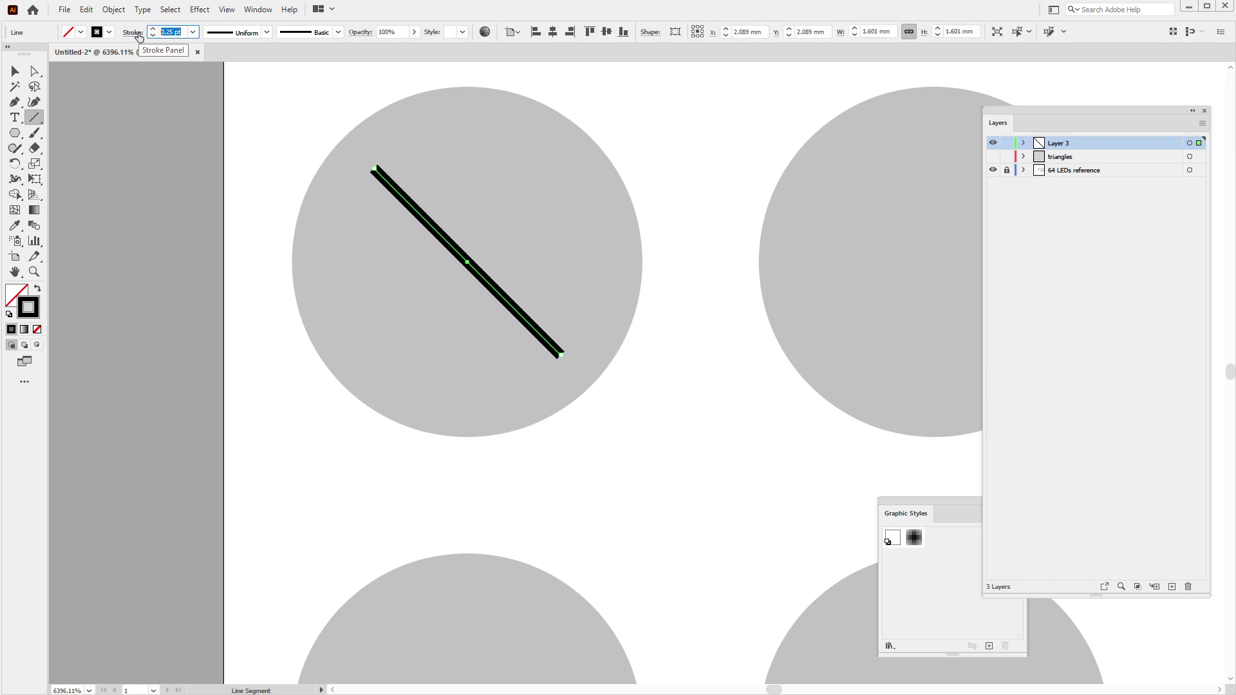
key(BackSpace)
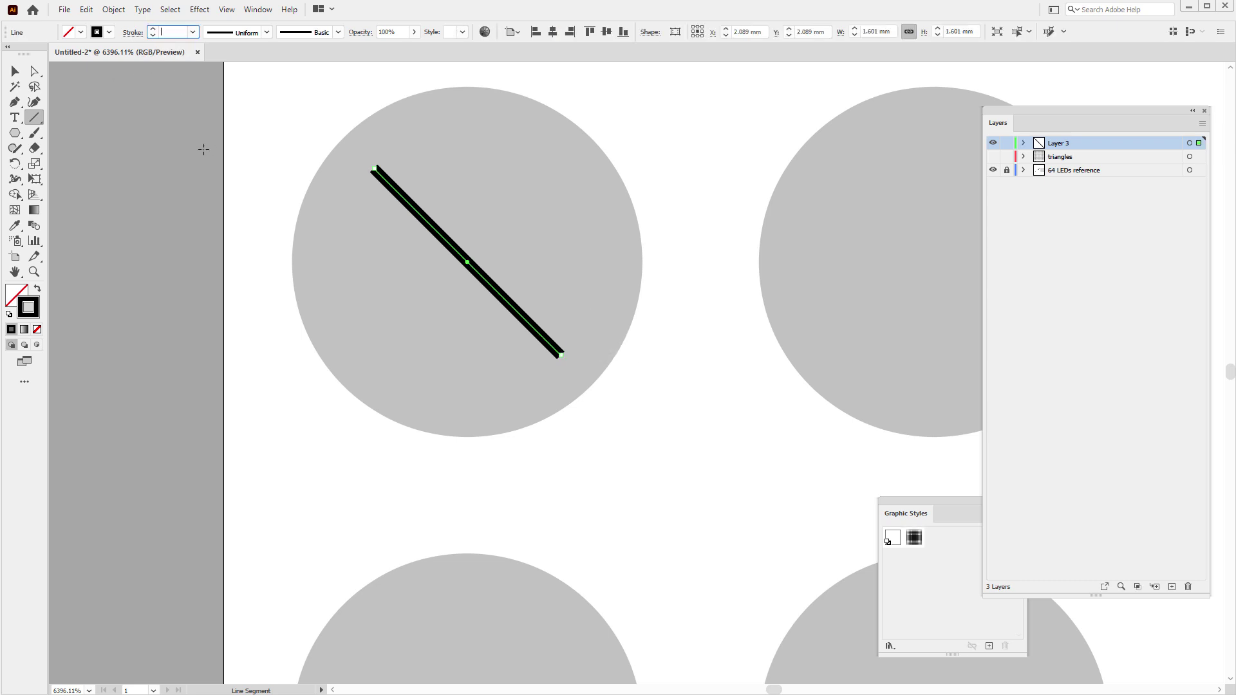
text(0.5)
key(Return)
Paste a copy of the thick line in place and mirror it to form an X
key(v)
click(90, 11)
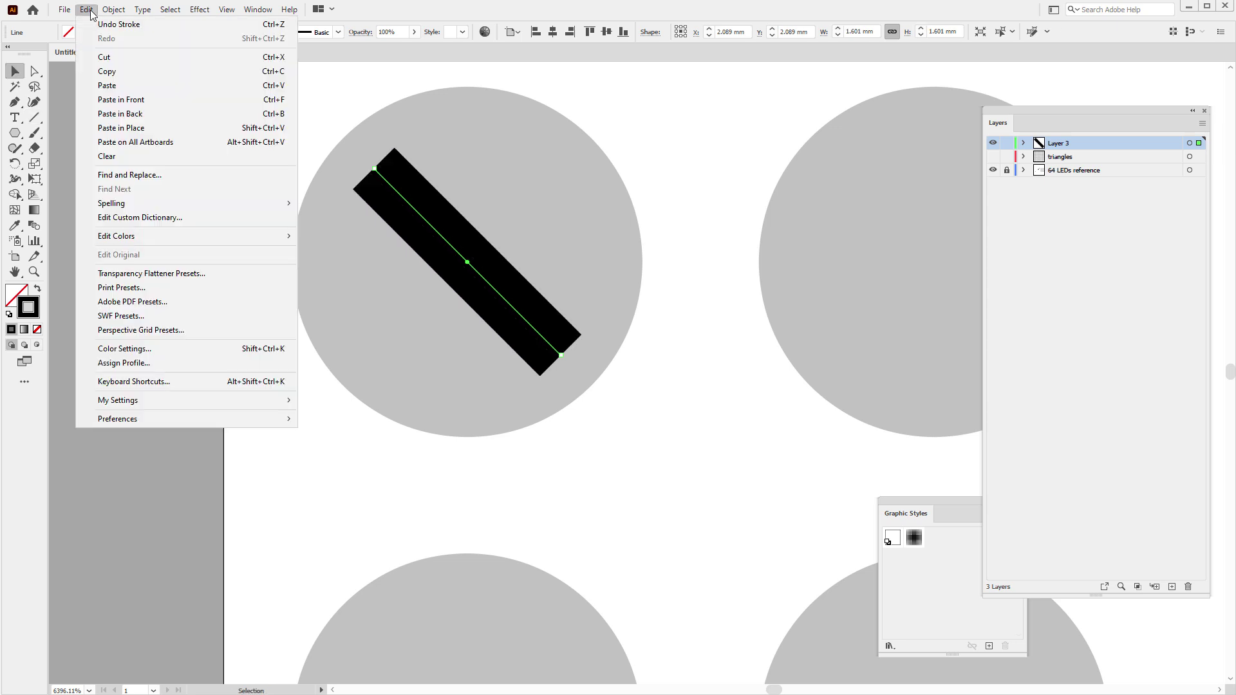
click(86, 9)
click(87, 10)
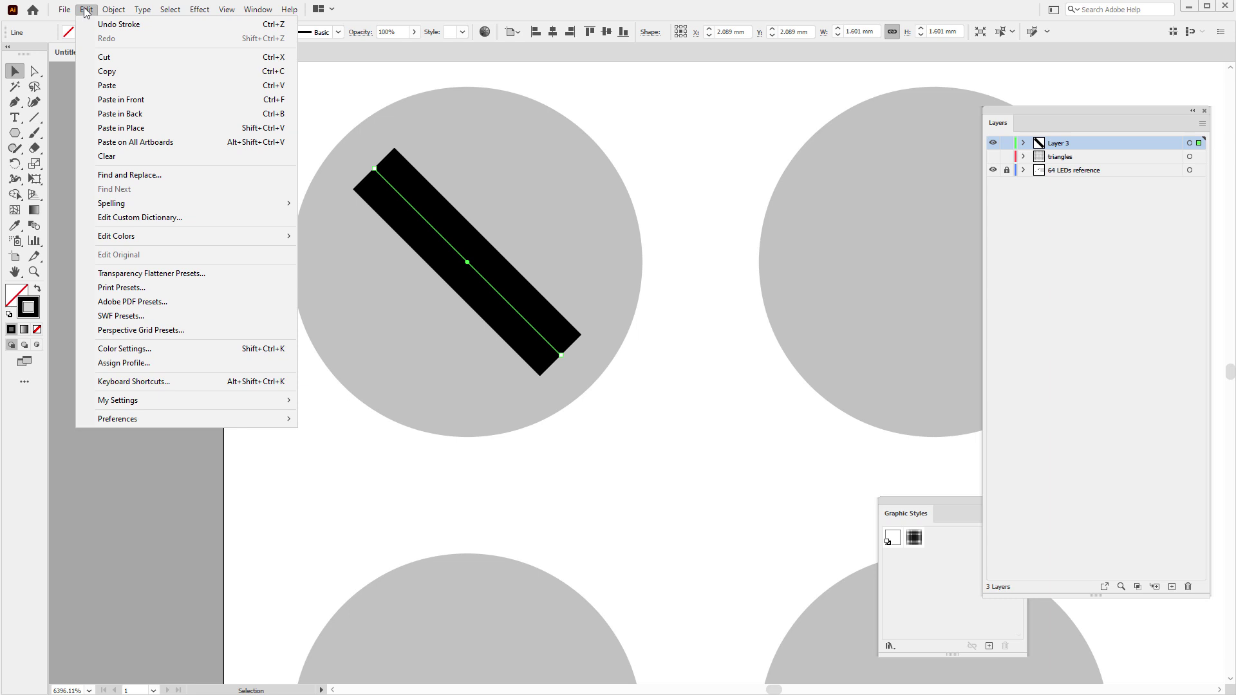
click(145, 100)
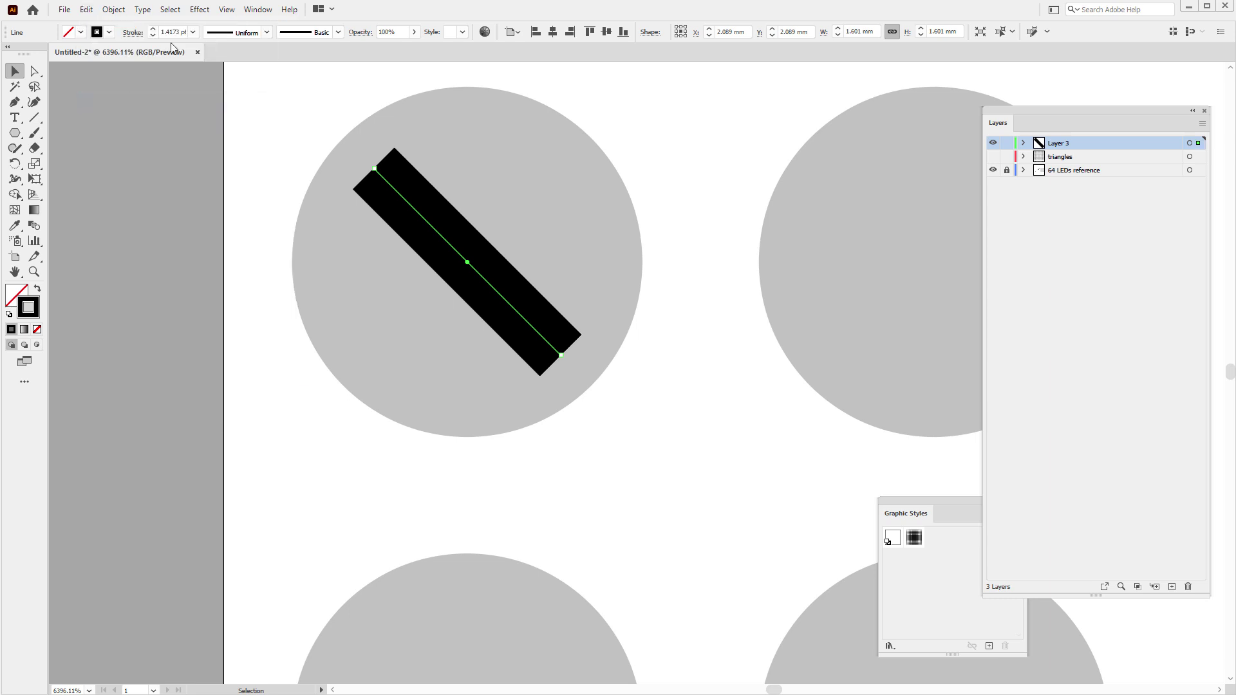
click(113, 9)
mouse_move(122, 28)
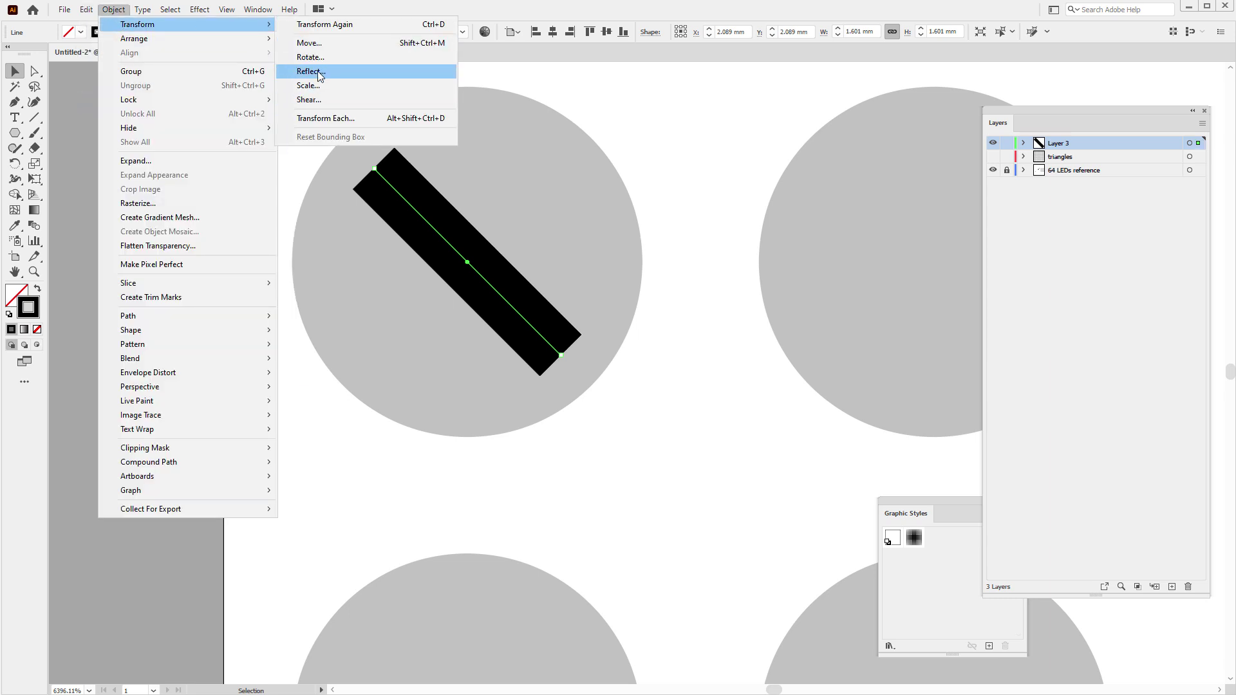
click(306, 74)
click(895, 390)
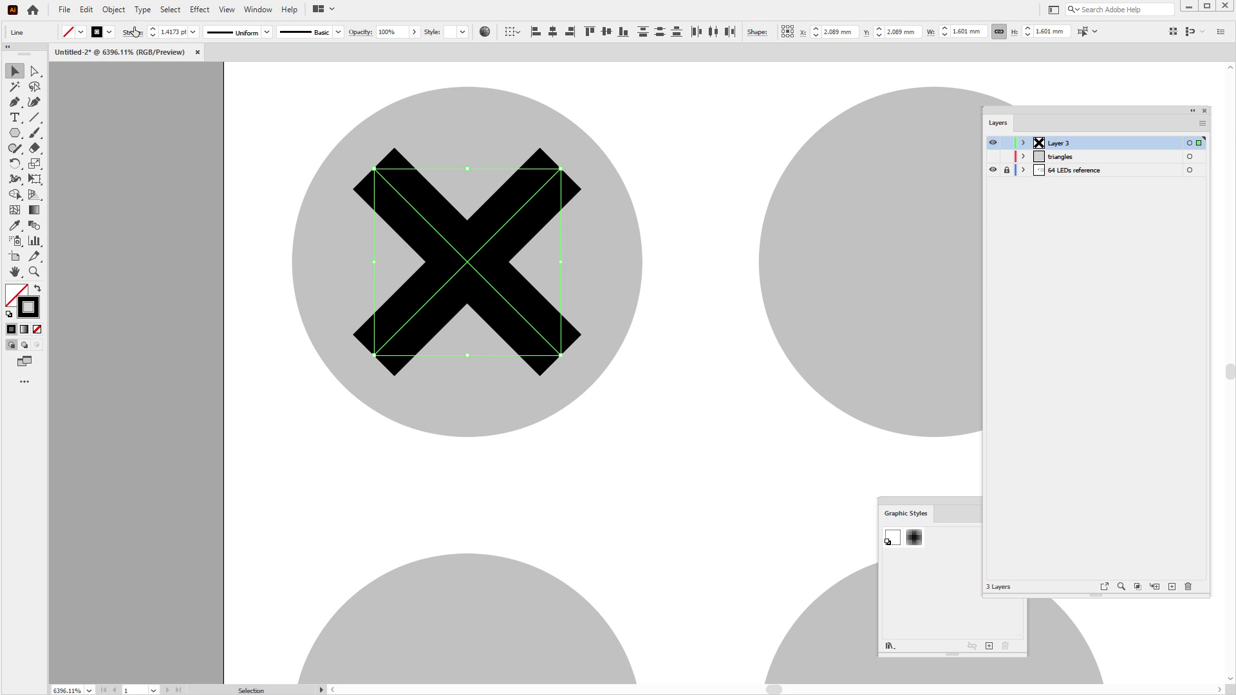
Expand the X strokes into filled shapes and unite them in Pathfinder
click(113, 9)
click(165, 160)
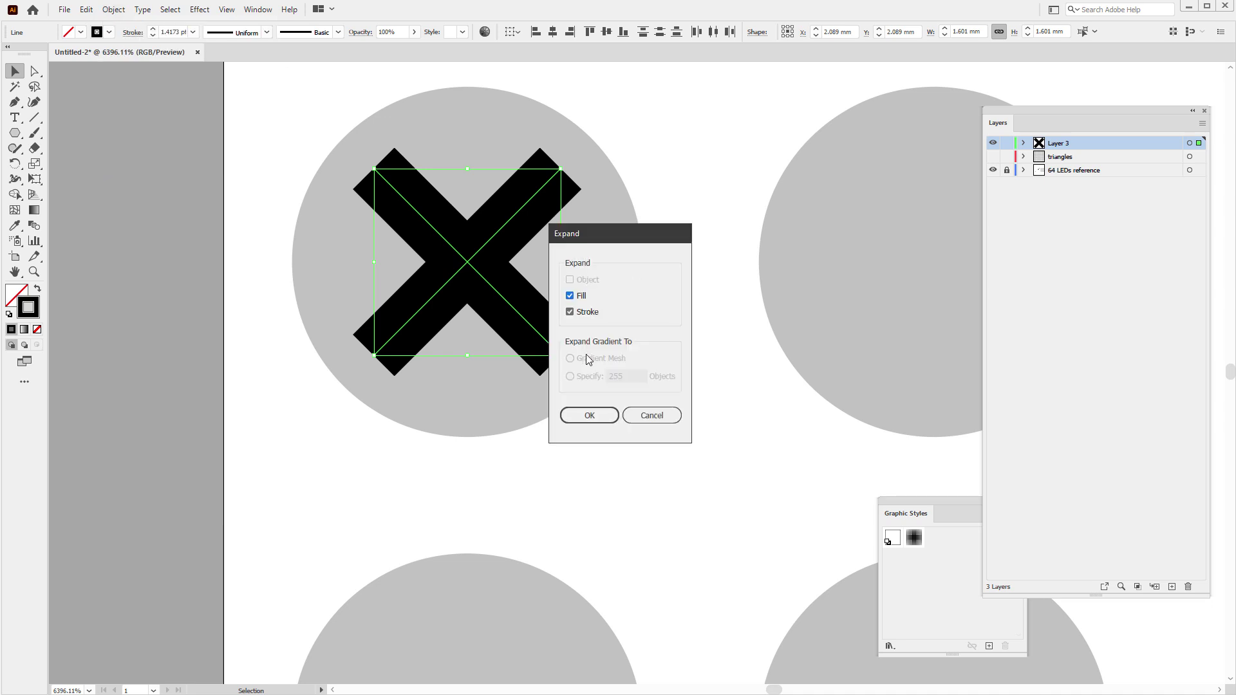
click(589, 415)
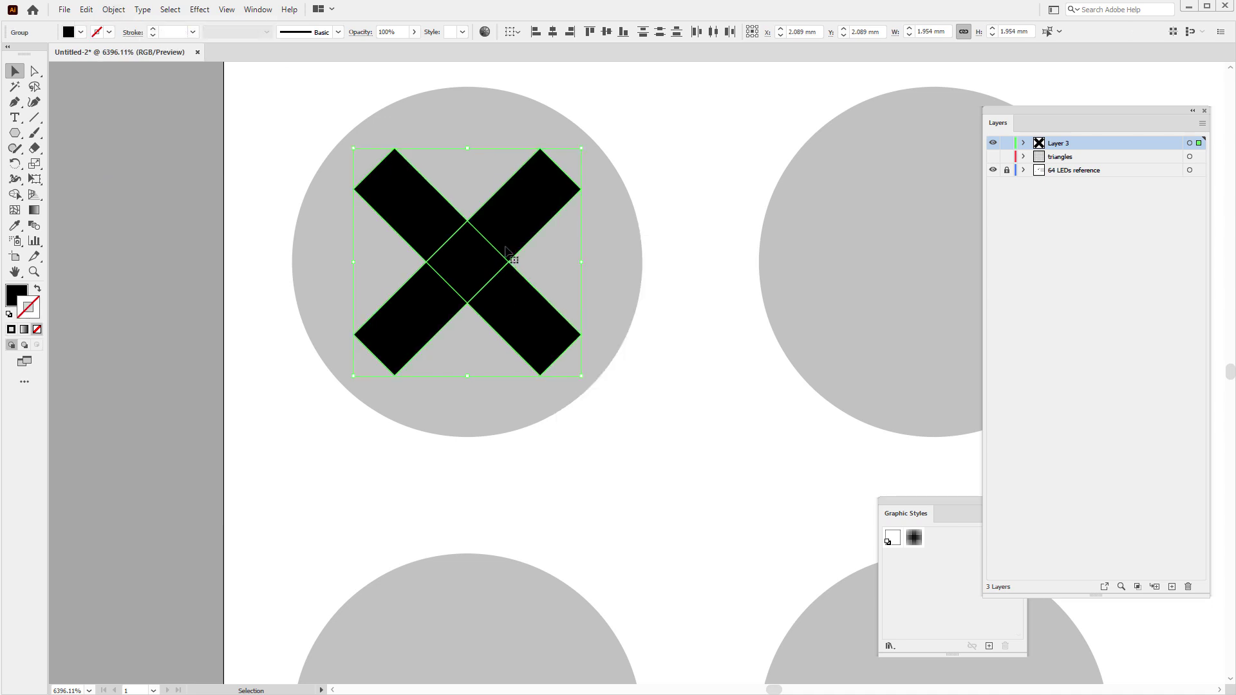
key(ctrl+shift+F9)
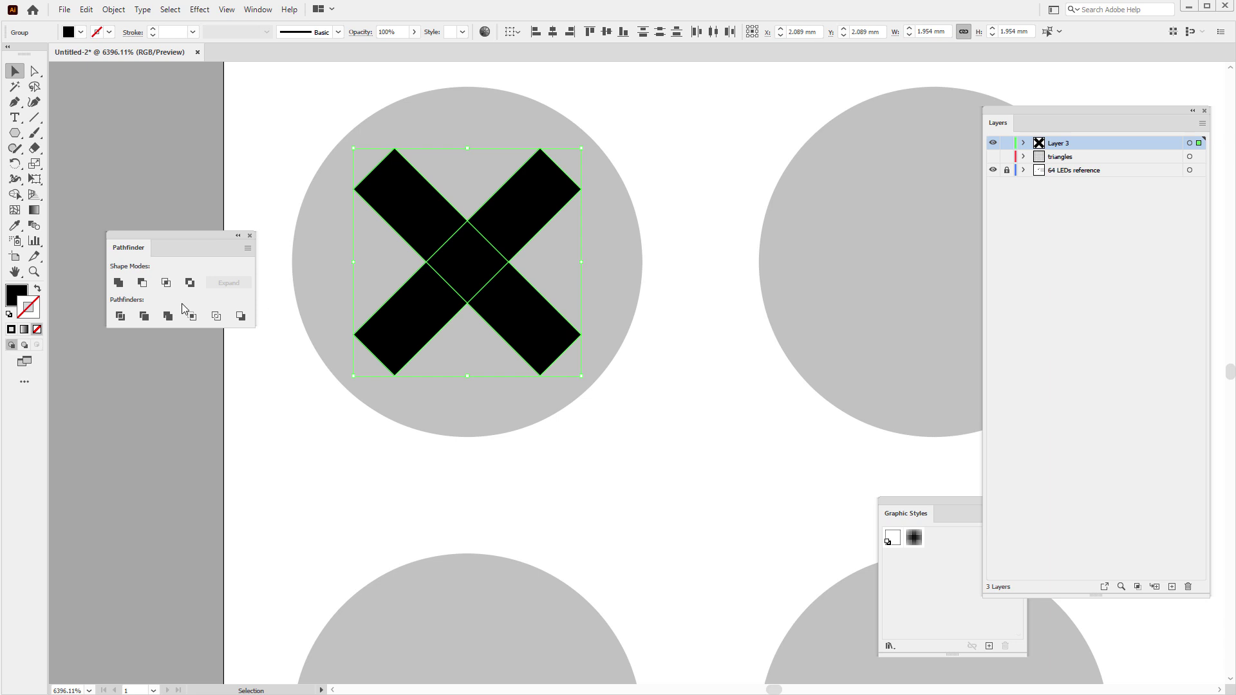
click(119, 283)
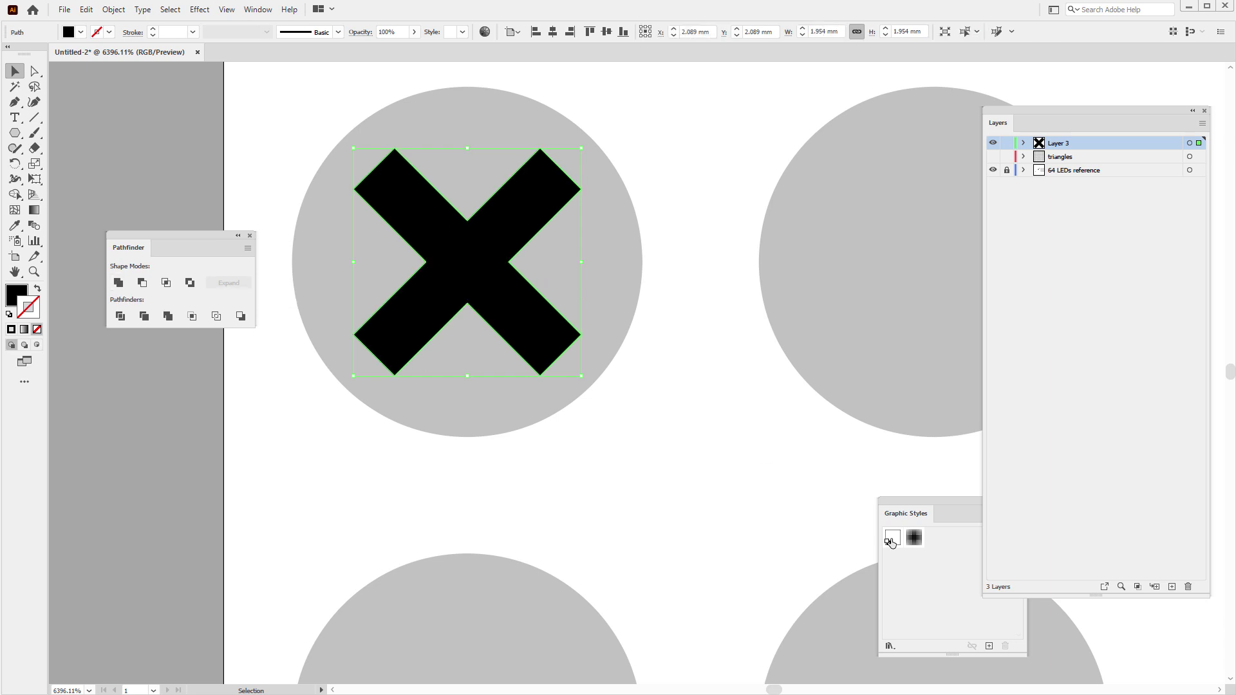
Apply the saved repeat-outline graphic style to the X and zoom out over the grid
click(914, 539)
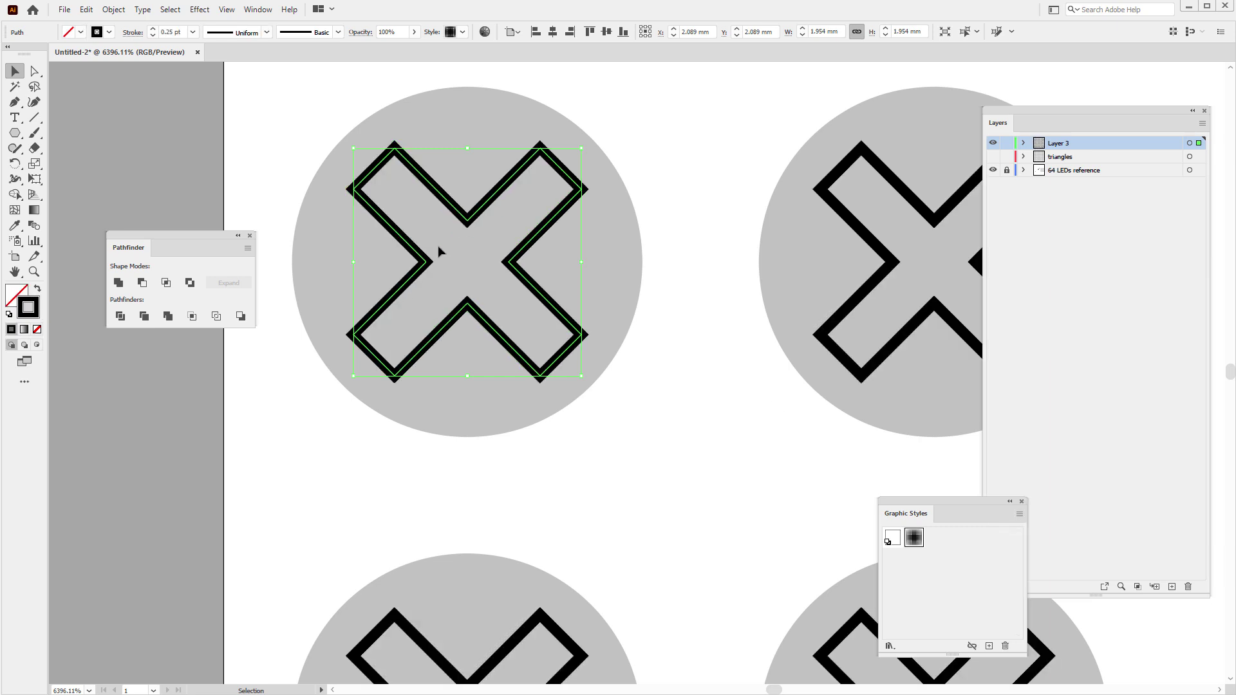
click(34, 271)
alt+click(493, 428)
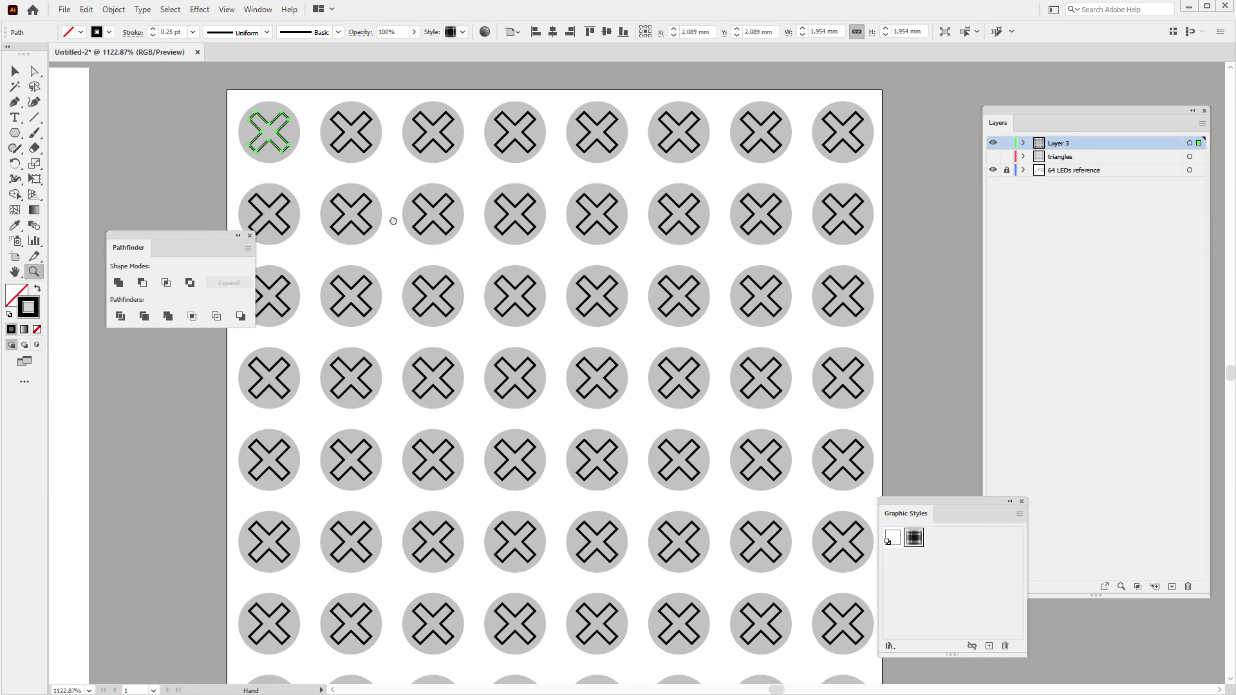
alt+click(613, 292)
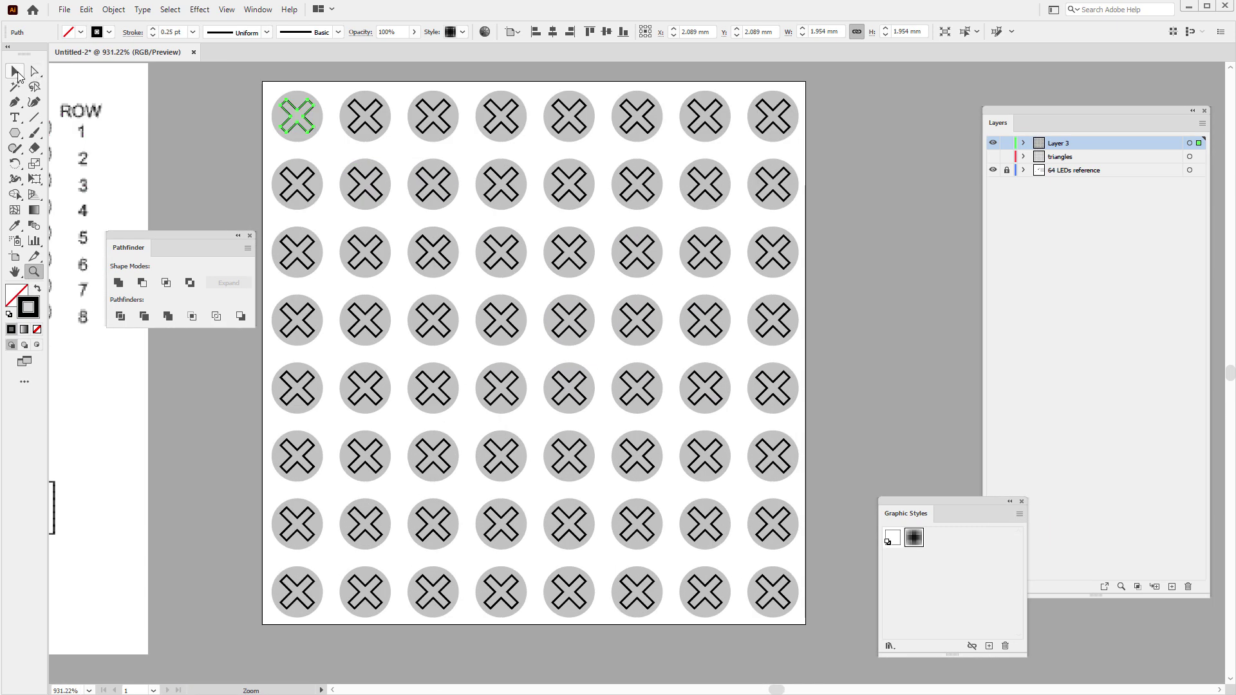
Name the X layer xsymbol, hide it, and add a new layer
click(15, 71)
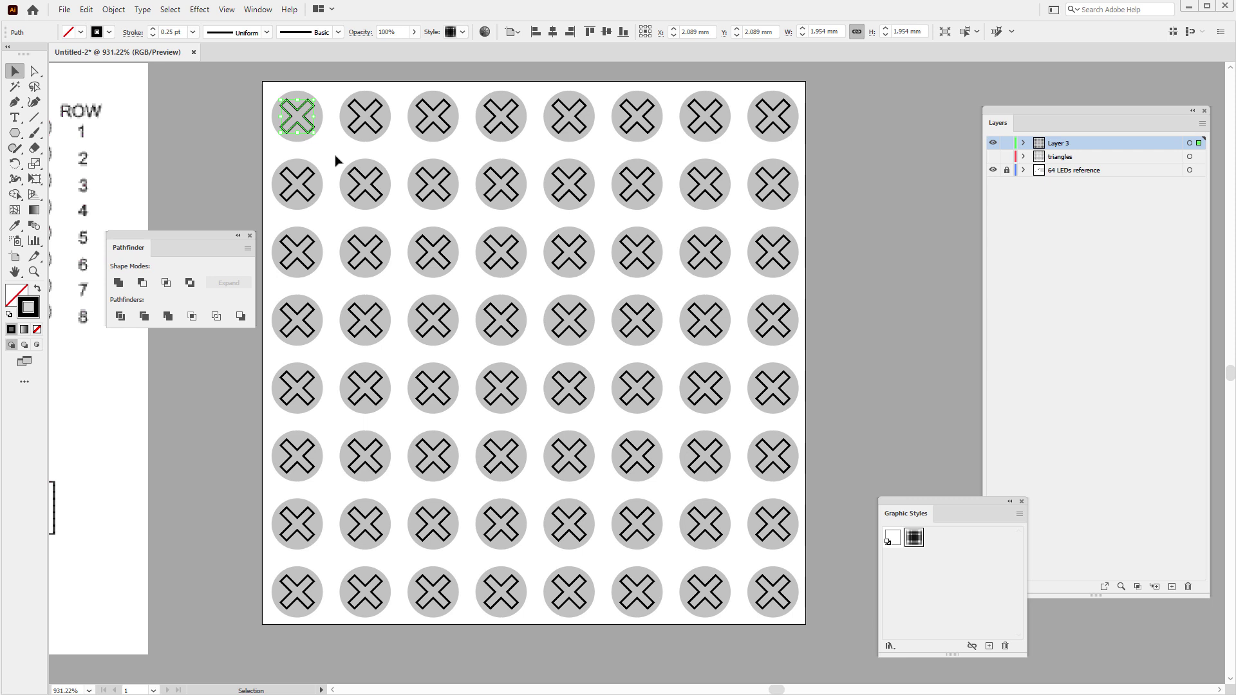
click(993, 143)
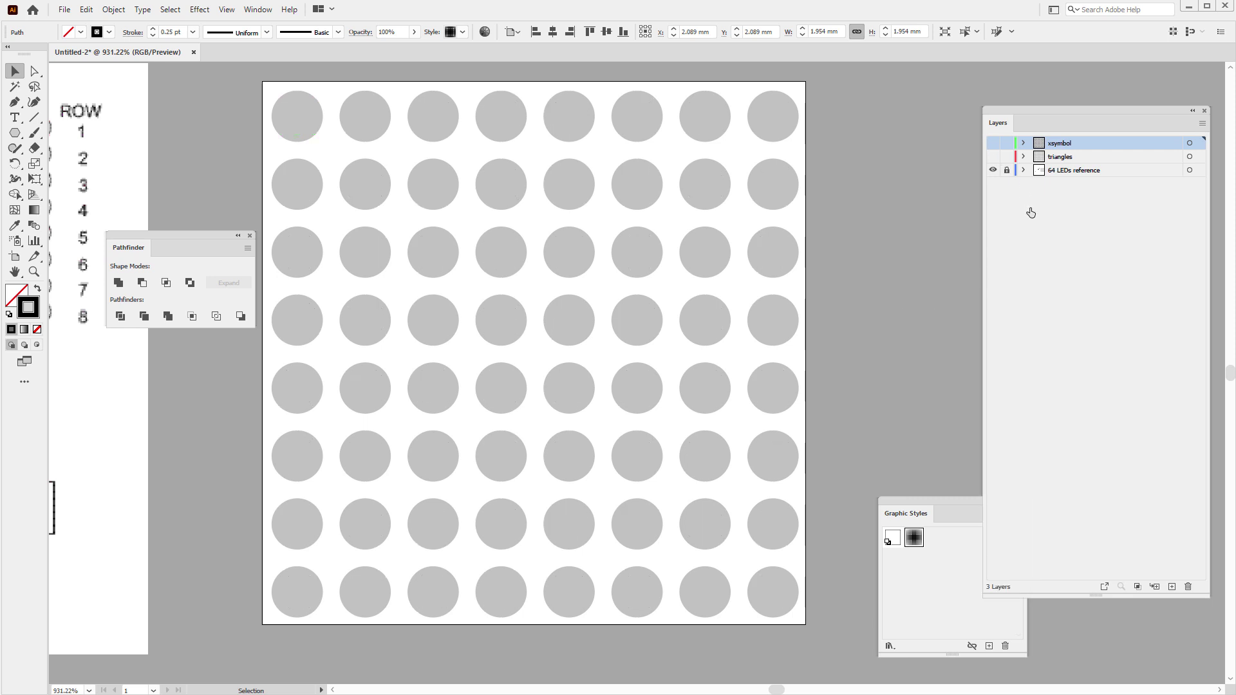
click(1172, 586)
Draw a six-sided hexagon centred on the first LED circle
click(34, 271)
drag(295, 116, 582, 284)
drag(14, 132, 71, 176)
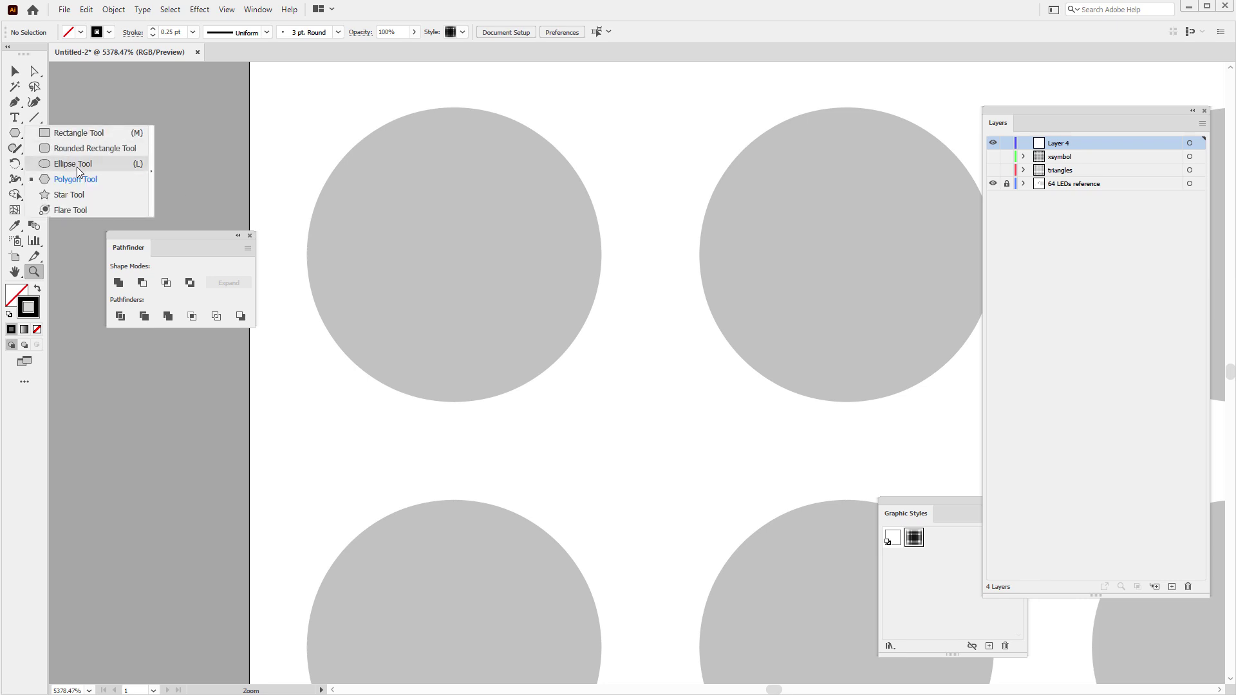
drag(482, 248, 581, 298)
key(Up)
key(Up)
key(Up)
key(v)
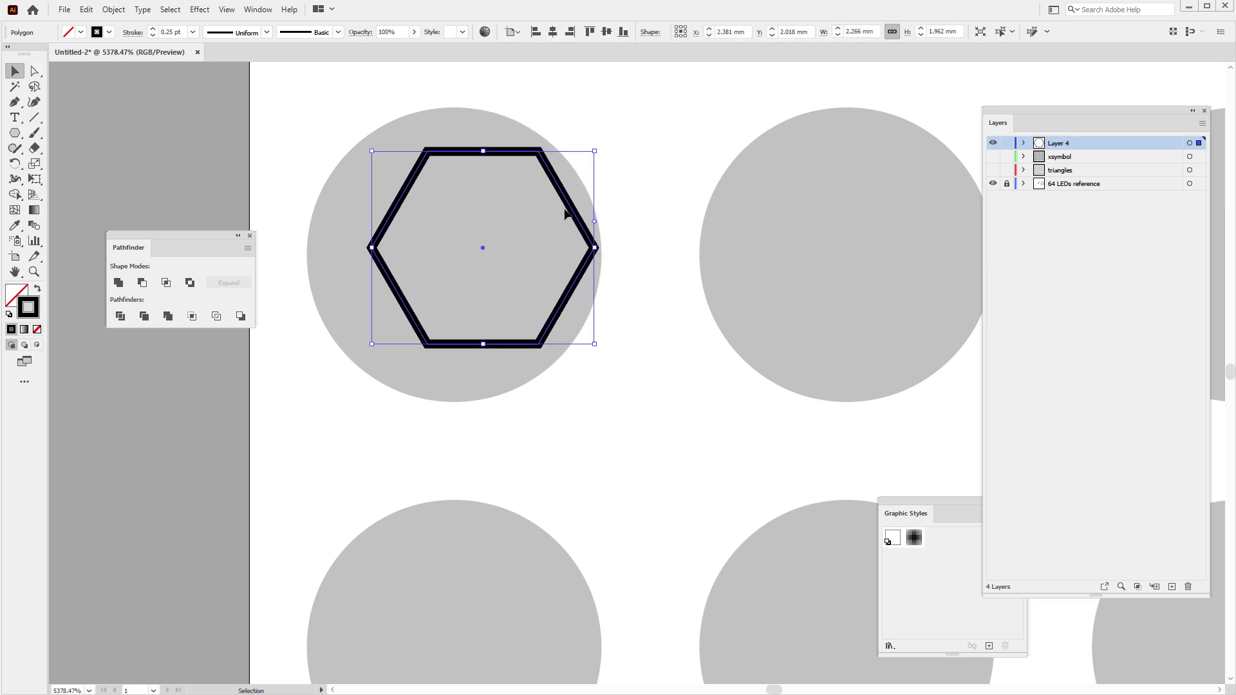
drag(565, 213, 544, 223)
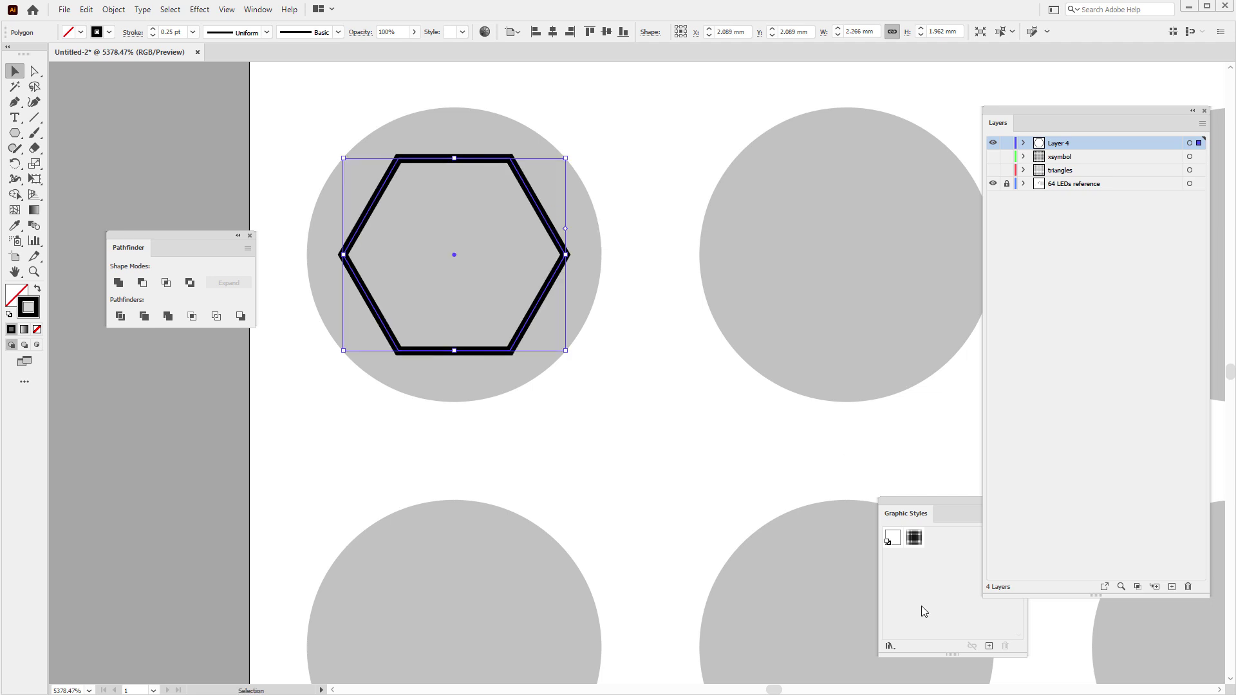
Apply the repeating outline graphic style to the hexagon and zoom out to check the grid
click(910, 539)
click(34, 271)
scroll(505, 406, down, 5)
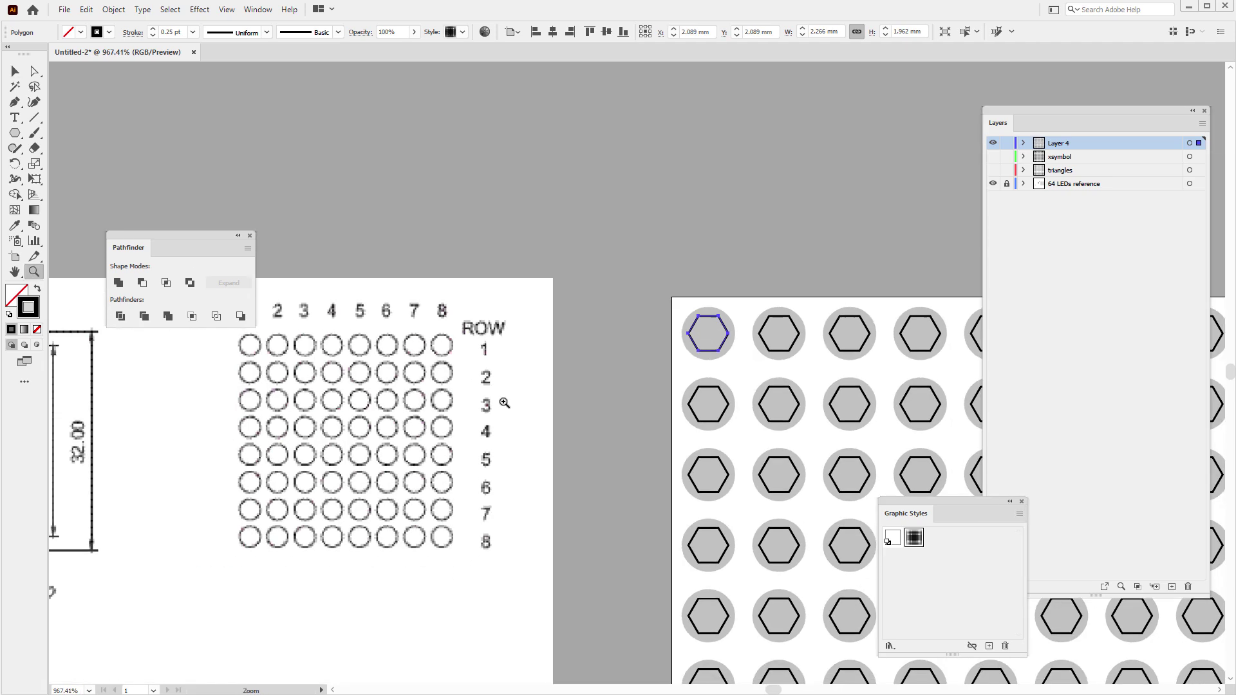
drag(505, 406, 332, 252)
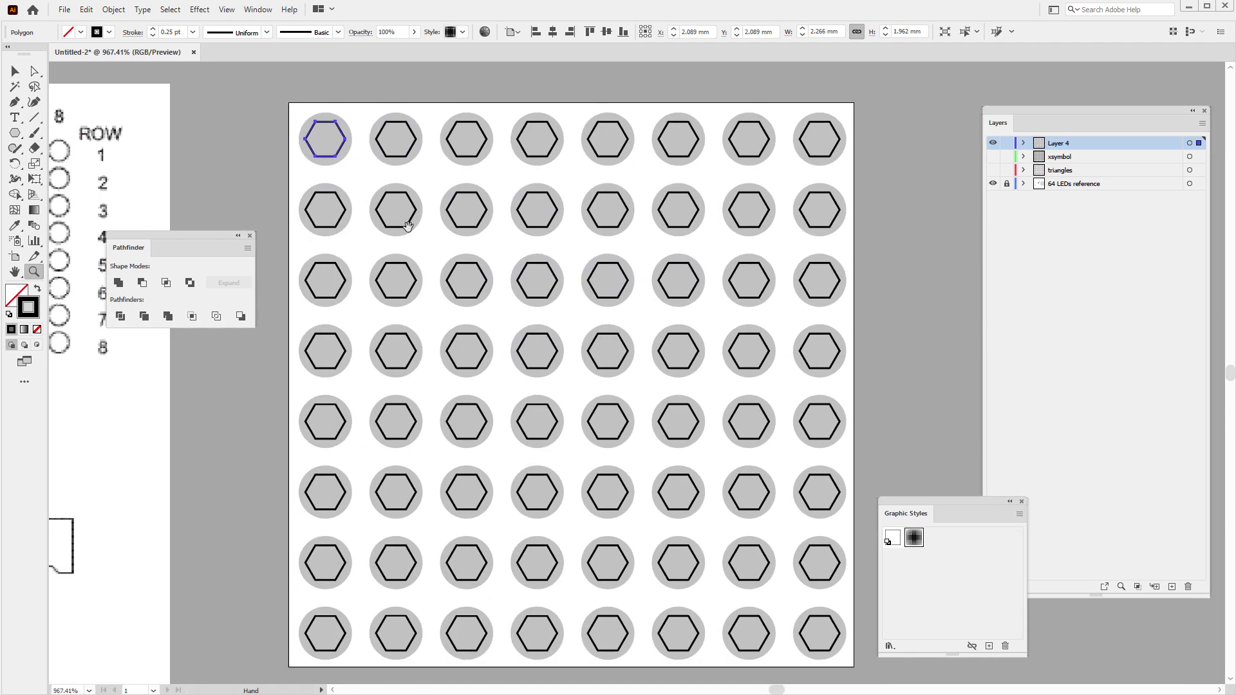
Name the layer hexagon, hide it, and add a new layer
key(v)
click(1006, 237)
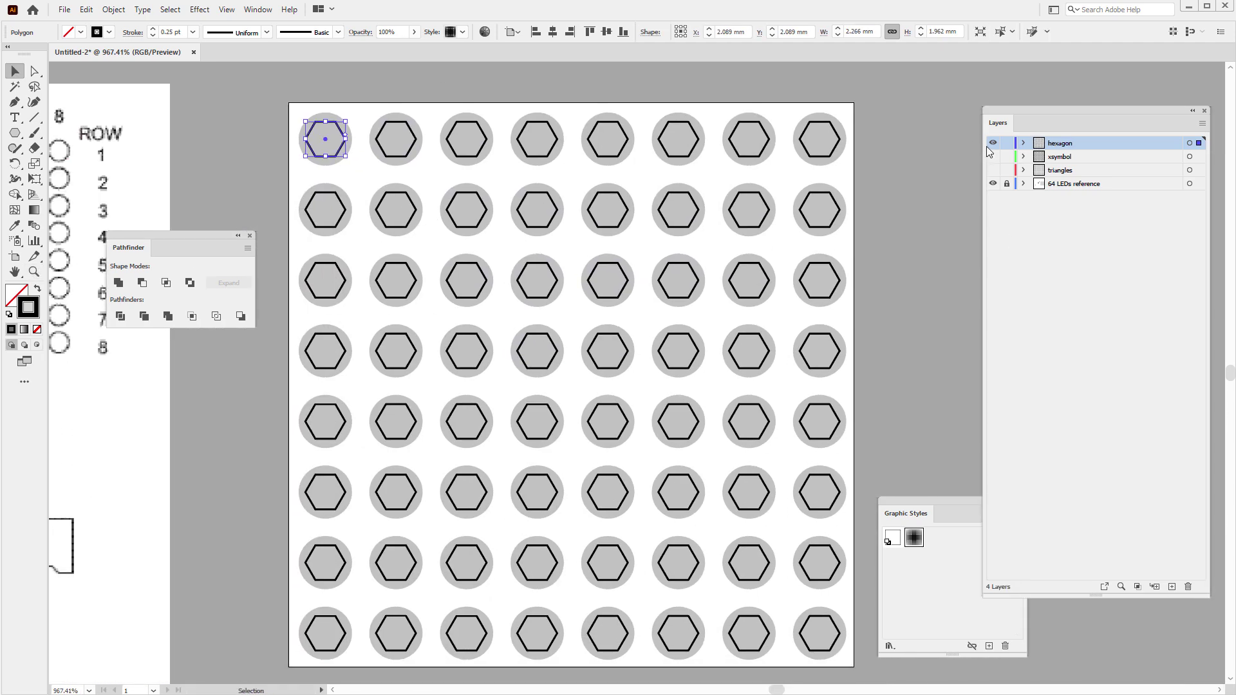
click(993, 143)
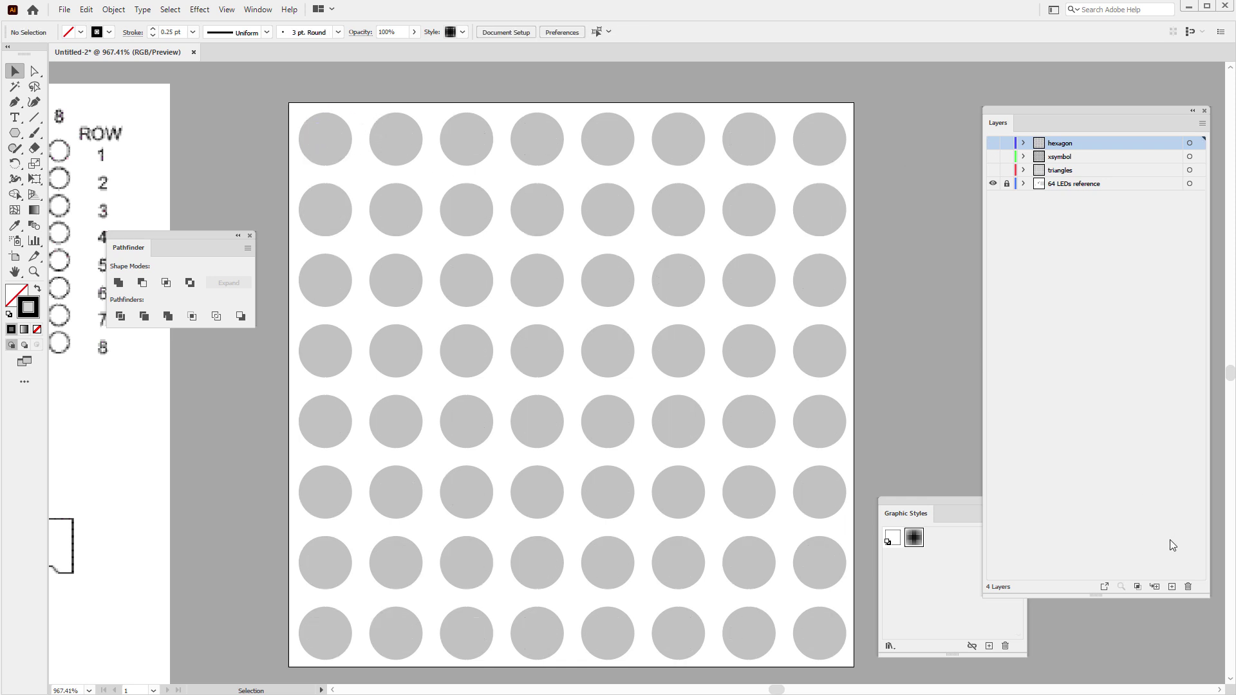
click(1172, 587)
Draw a three-pointed star from the centre of the first LED circle
click(34, 271)
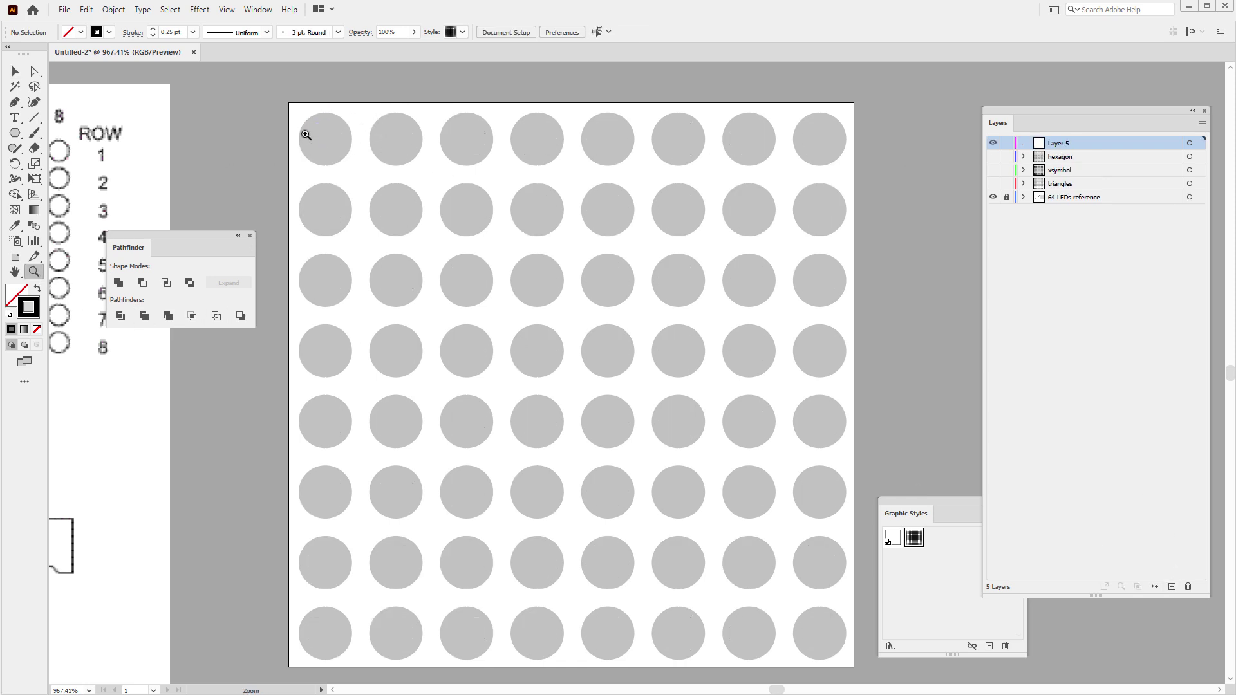
drag(304, 129, 397, 189)
click(20, 134)
right_click(20, 133)
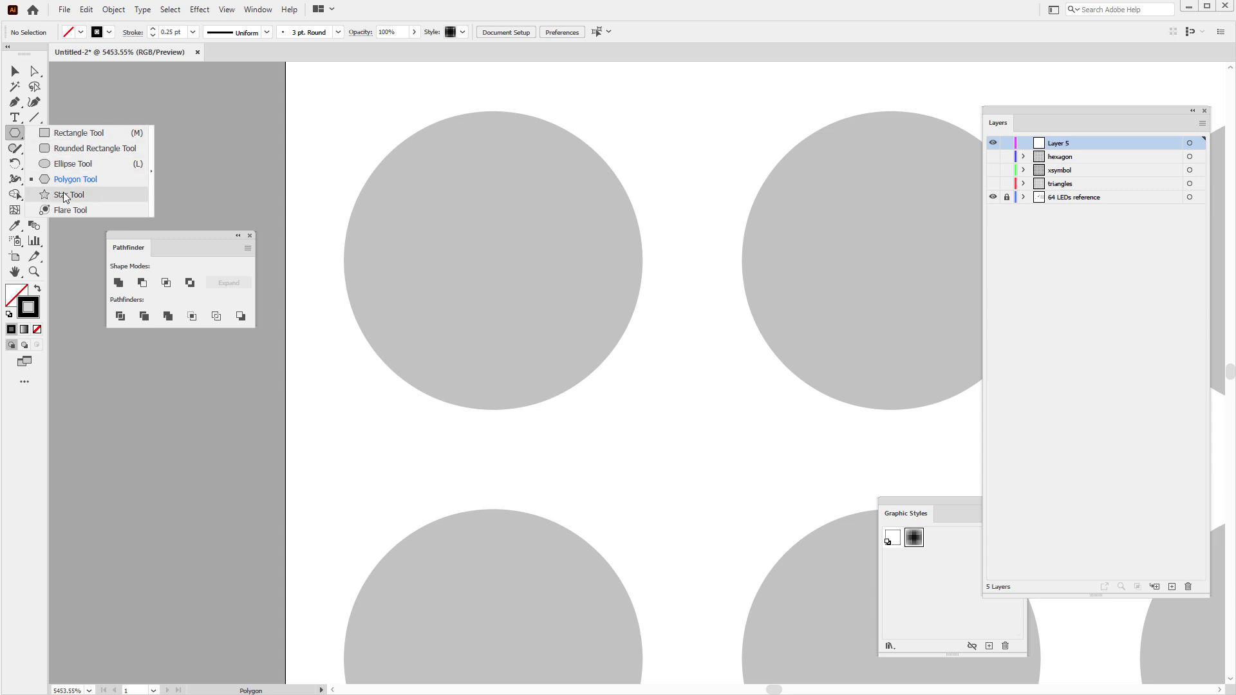
click(62, 195)
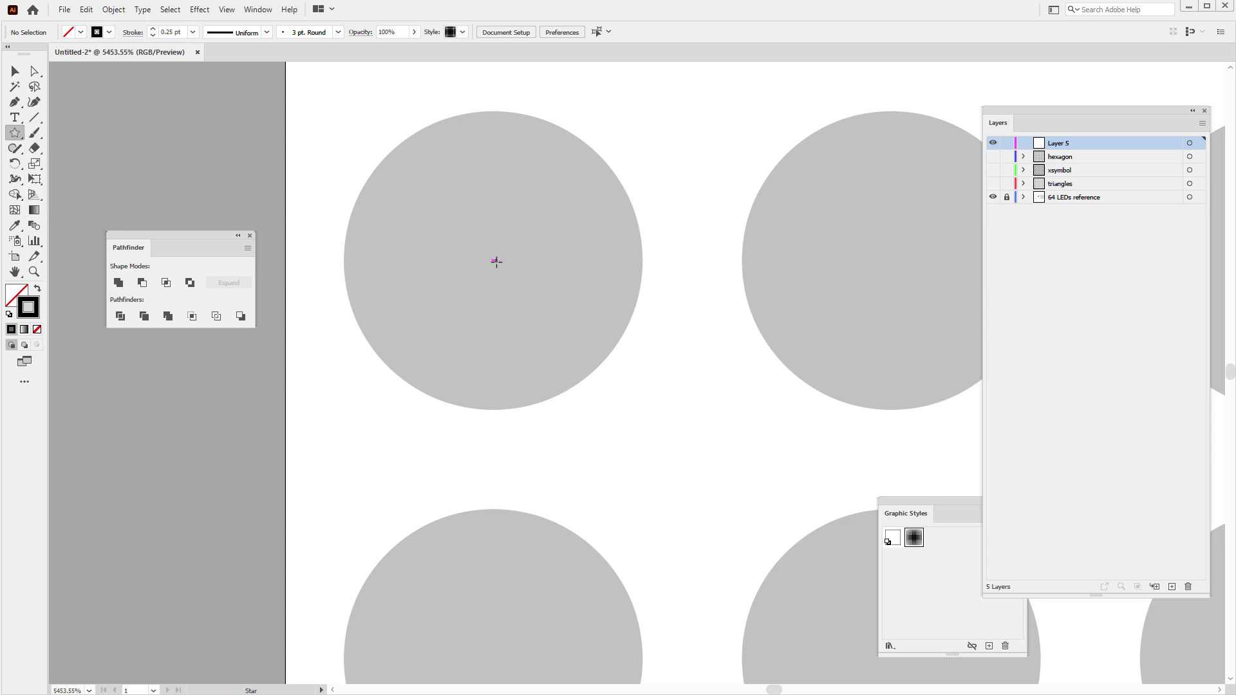
drag(494, 261, 582, 308)
key(Down)
key(Down)
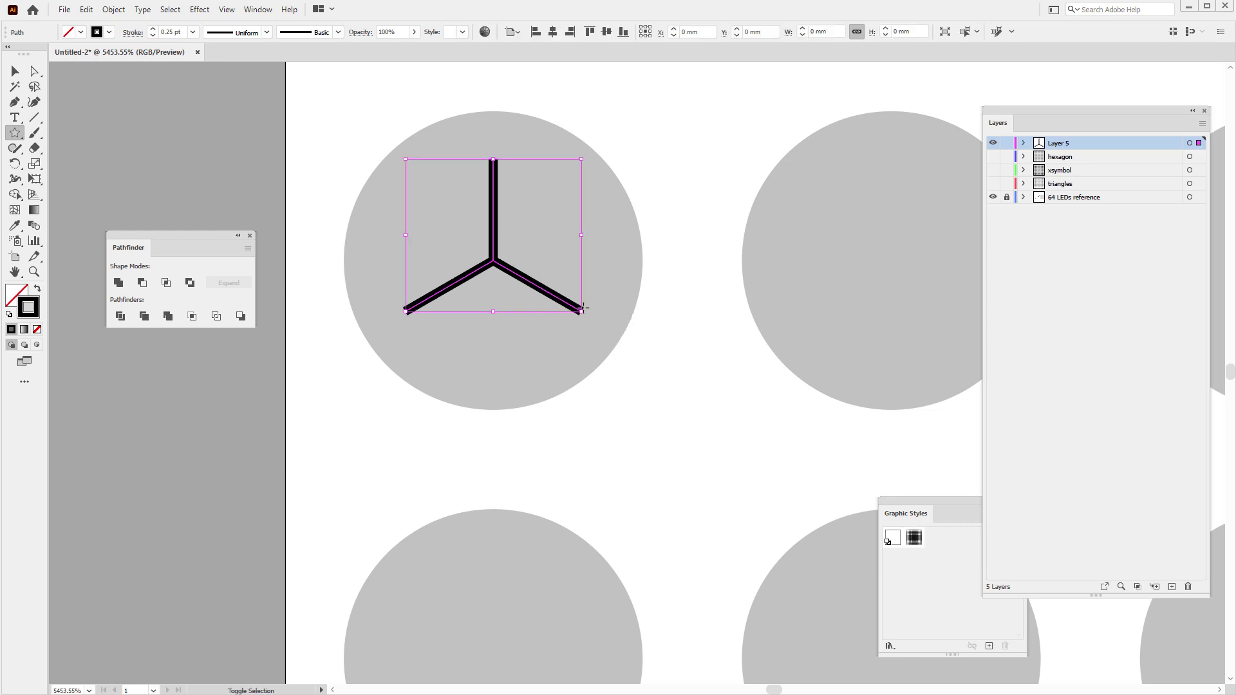
Set the star's stroke weight to 0.5 mm
click(191, 32)
click(191, 32)
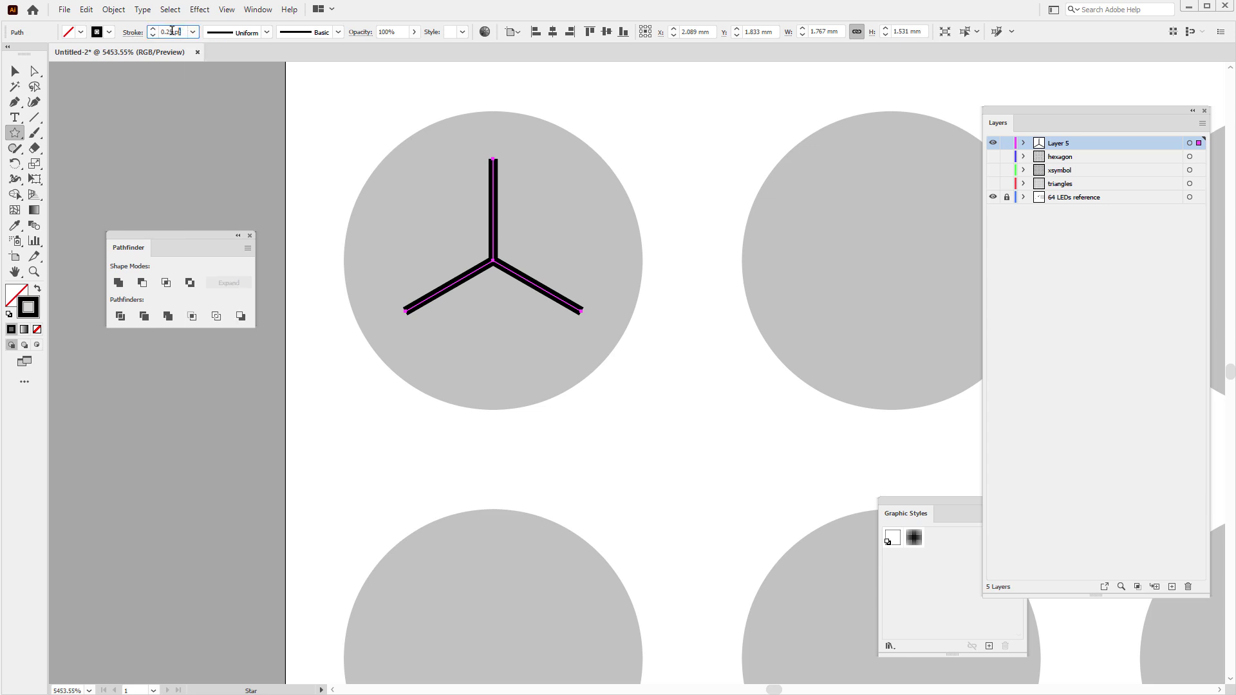
key(BackSpace)
text(0.5)
key(Return)
key(v)
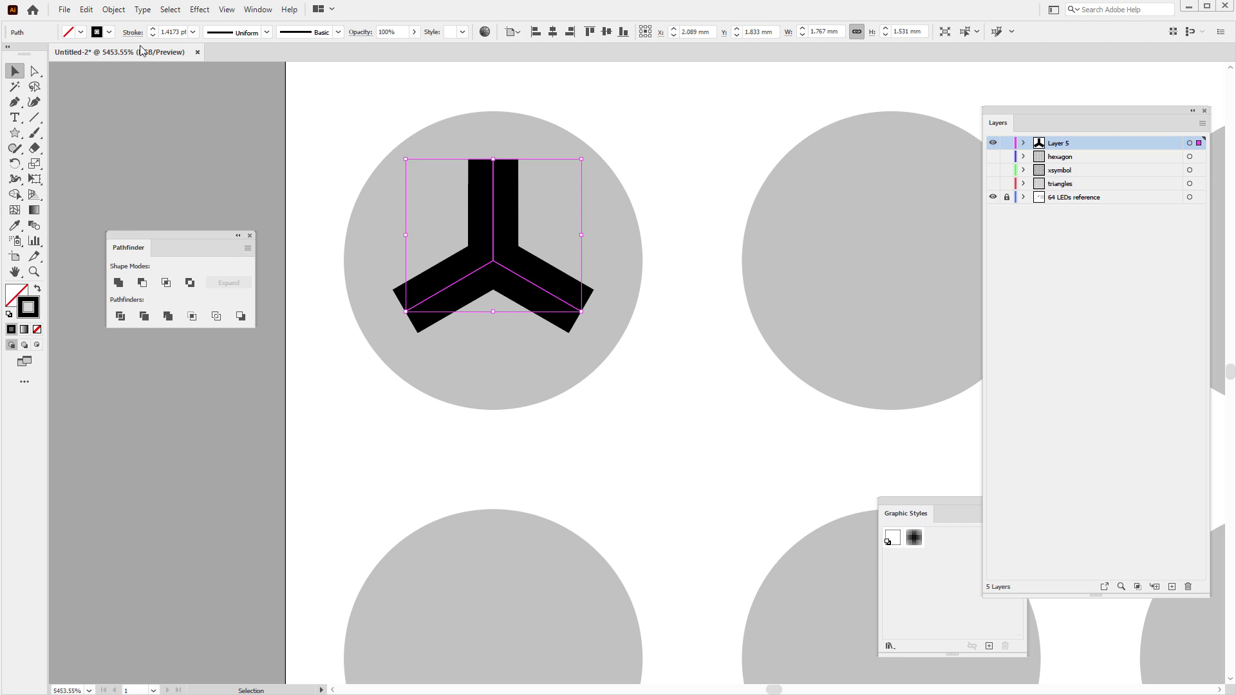
Expand the three-armed stroke into a filled shape and ungroup it
click(113, 9)
click(155, 160)
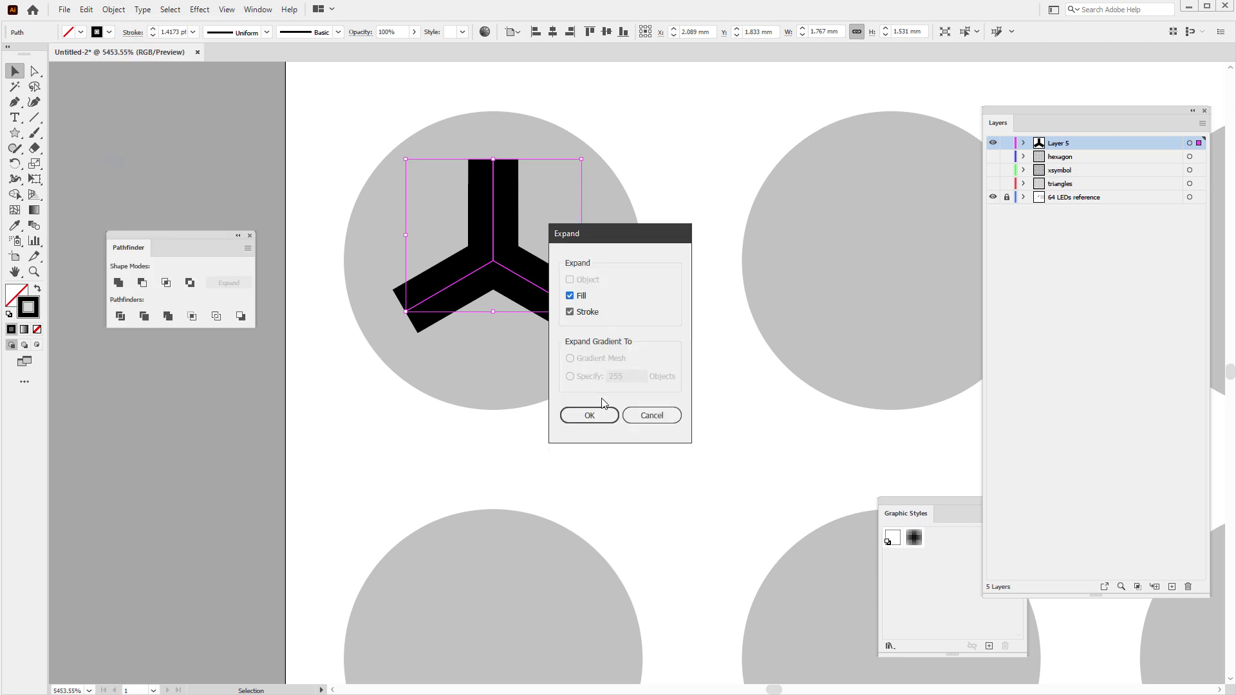
click(594, 416)
click(1025, 144)
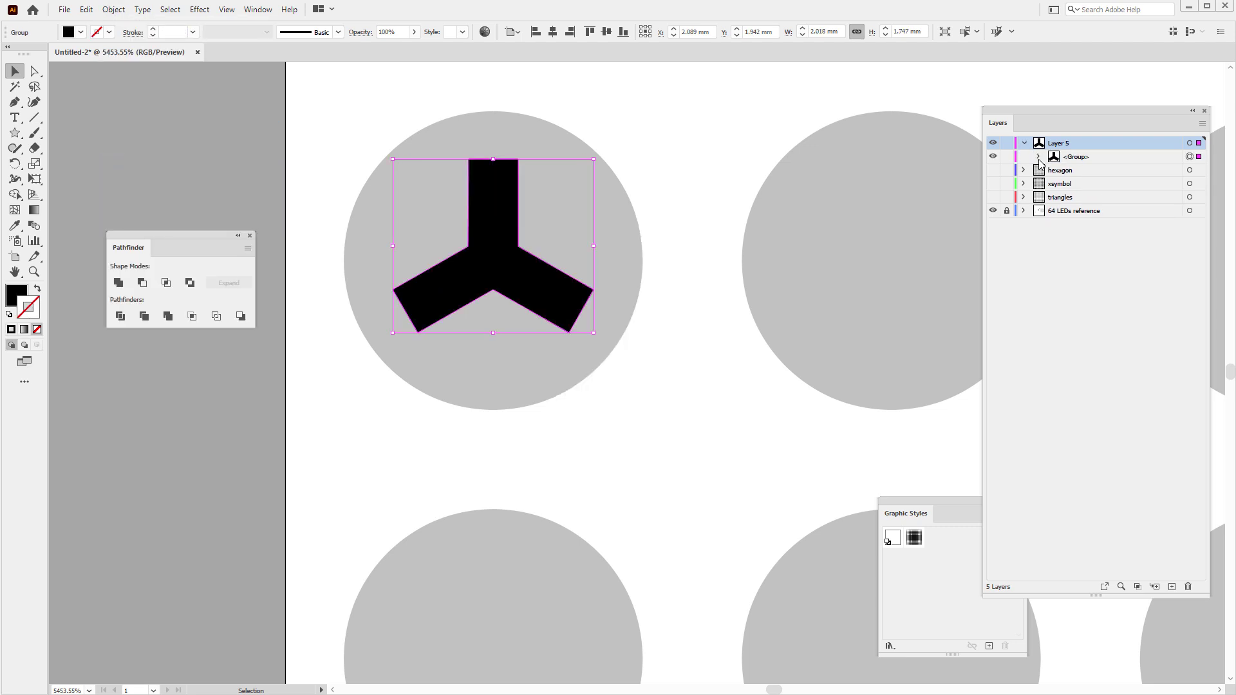
click(1039, 156)
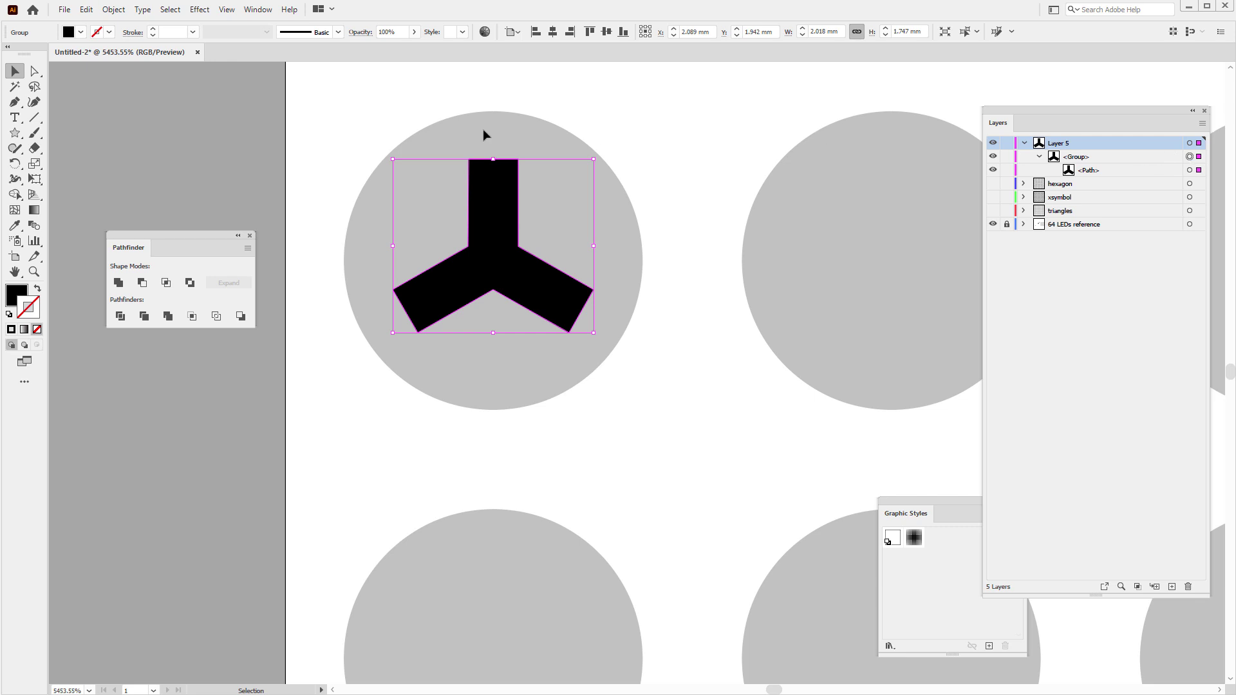
click(113, 9)
click(161, 84)
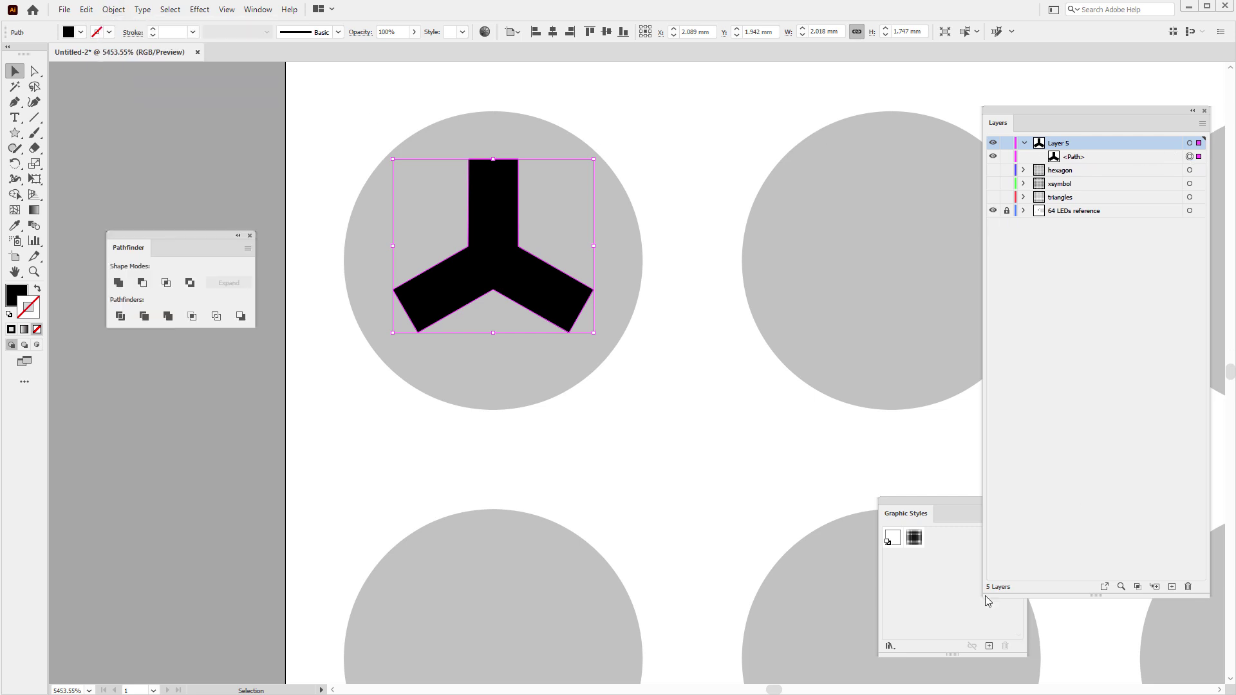
Apply the repeating outline graphic style to the shape and zoom out to the whole grid
click(913, 539)
key(z)
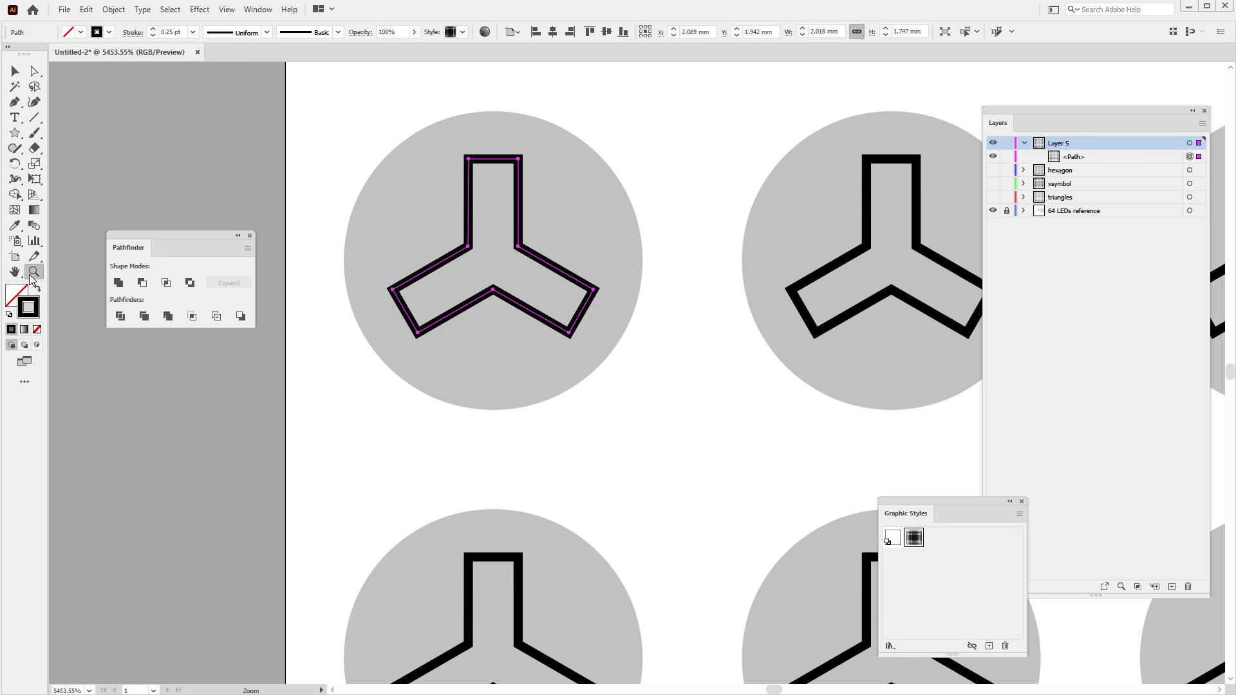
key(ctrl+0)
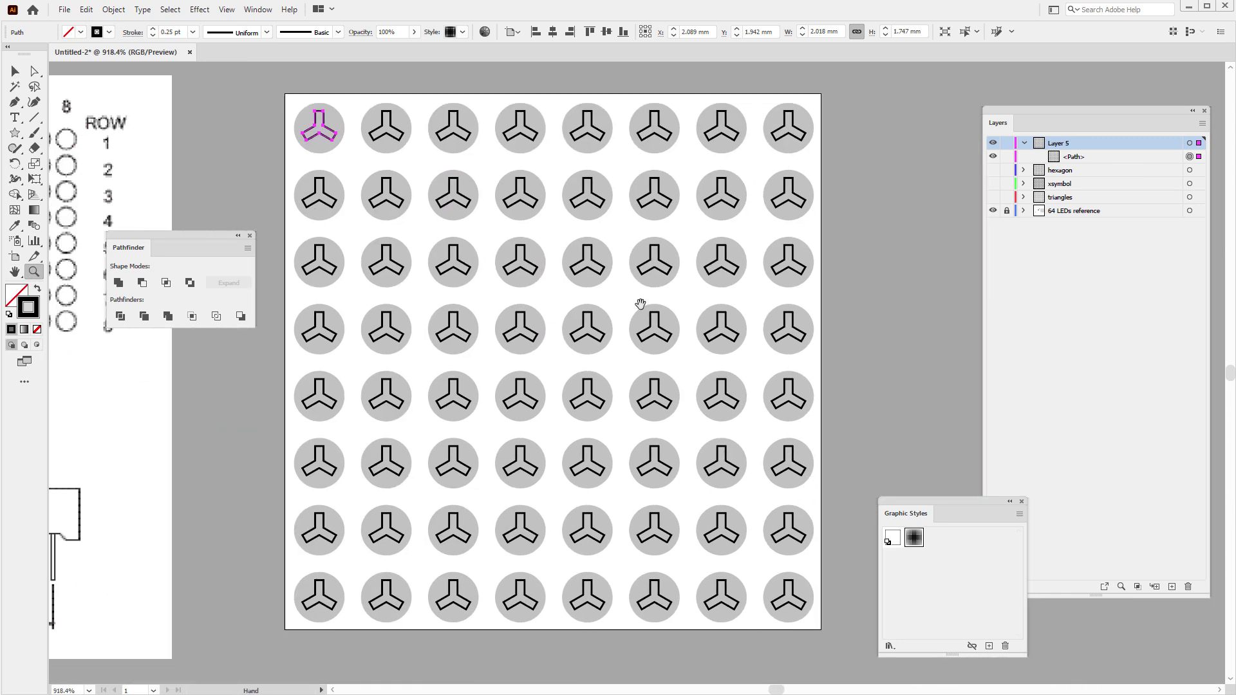
Hide triline, add a new layer, and draw a no-fill square centred over the first LED circle
click(993, 143)
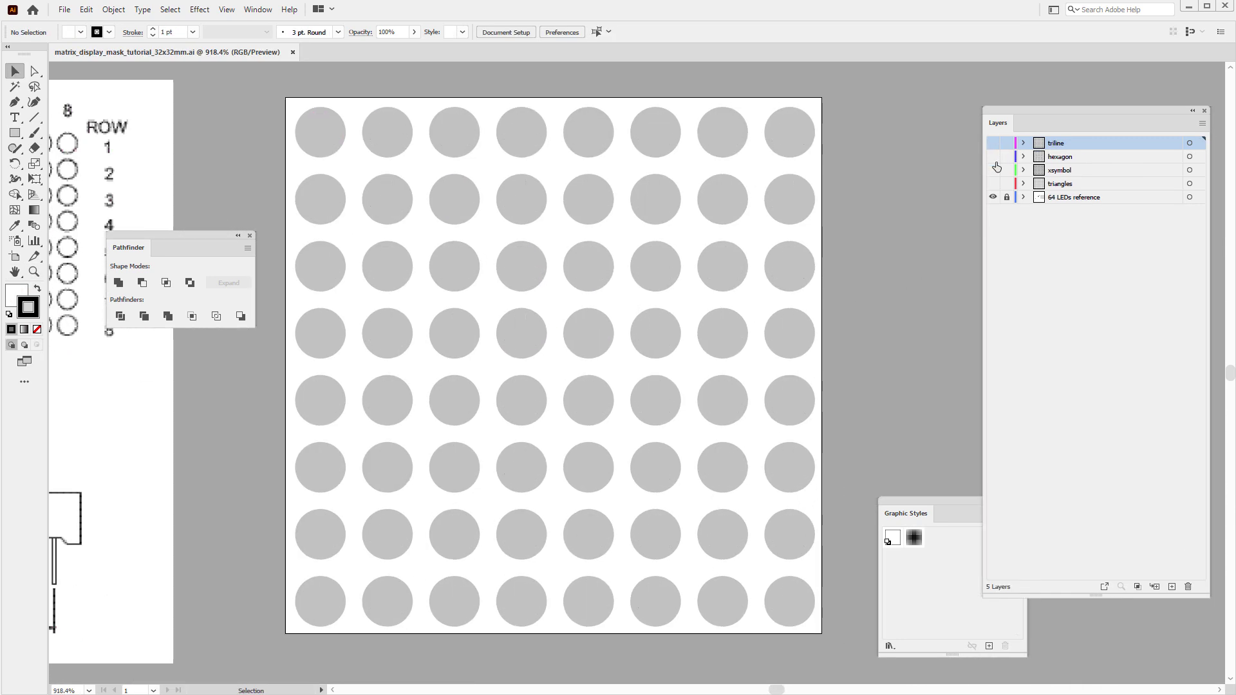
click(1172, 587)
key(z)
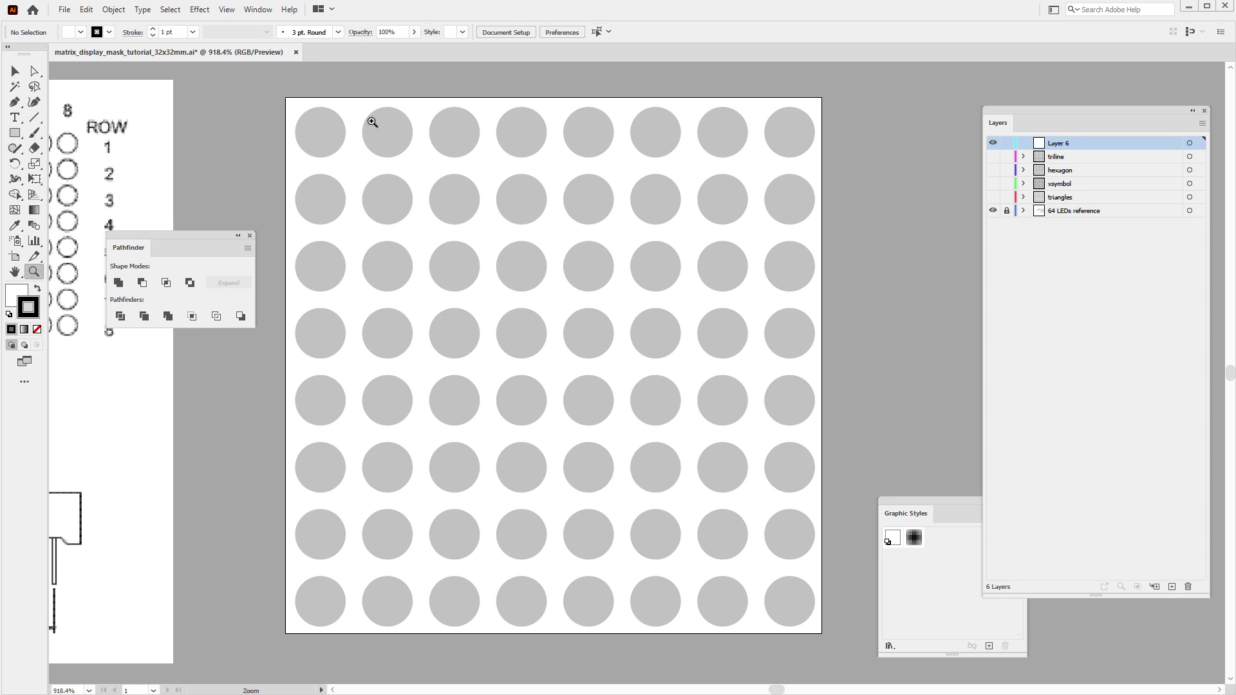
drag(315, 98, 644, 271)
key(slash)
click(15, 134)
drag(19, 137, 55, 132)
mouse_move(389, 199)
mouse_down()
mouse_move(561, 350)
mouse_move(583, 392)
mouse_up()
key(v)
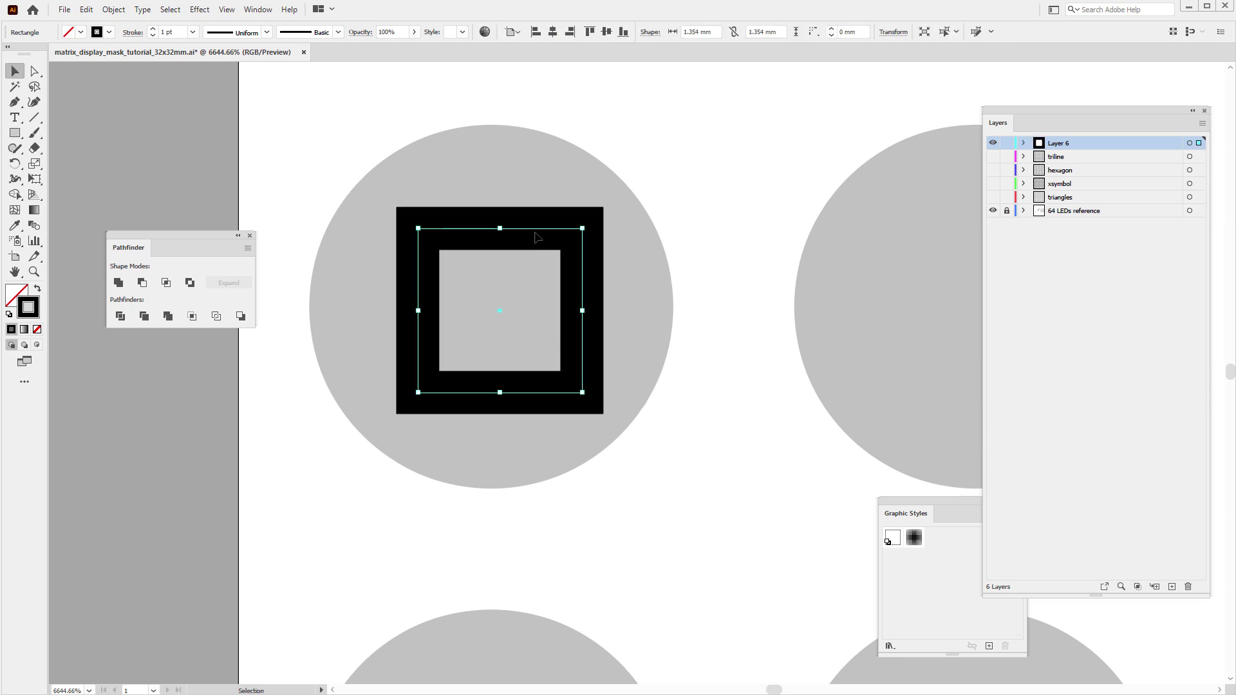
drag(500, 310, 491, 310)
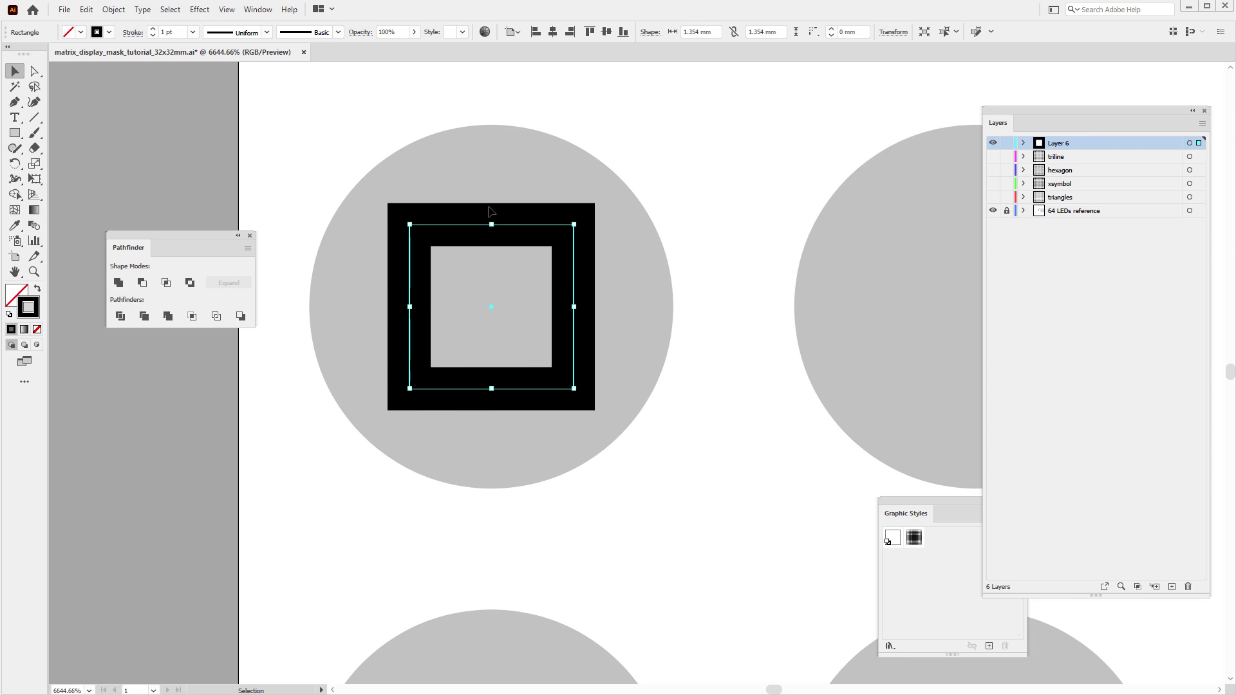
Draw horizontal and vertical lines crossing the square and select them with it
click(40, 124)
drag(341, 307, 652, 306)
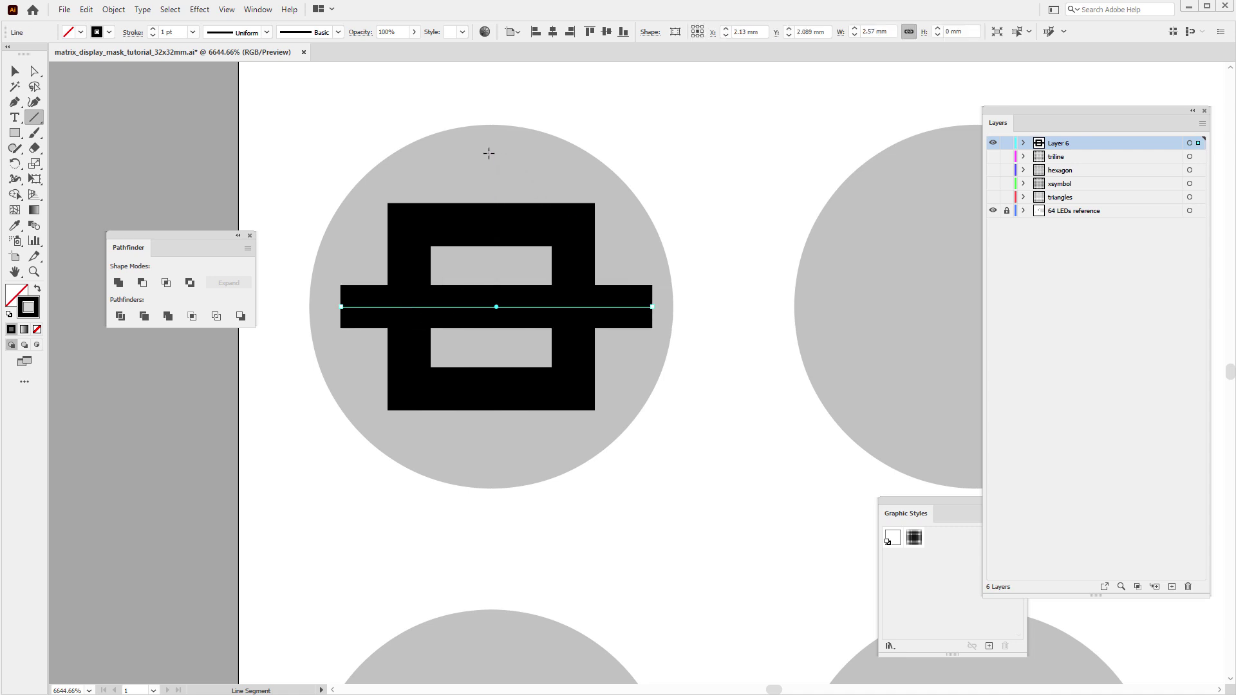
drag(491, 153, 491, 469)
click(16, 72)
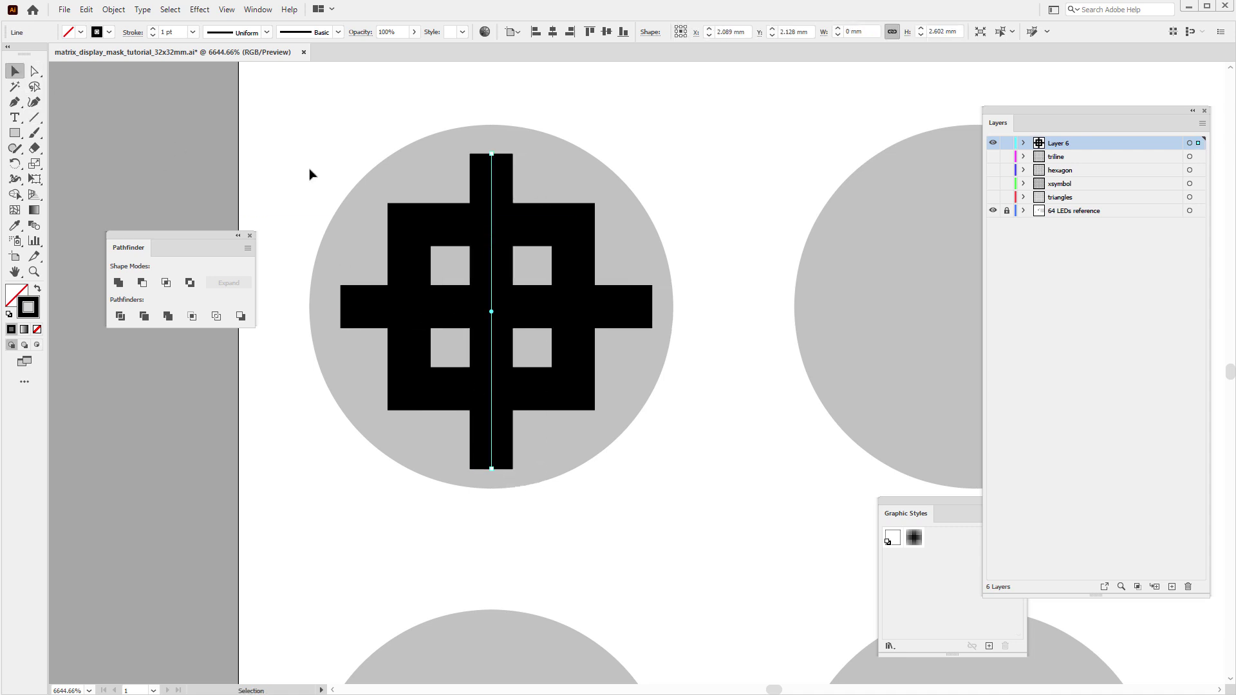
shift+click(570, 307)
shift+click(573, 255)
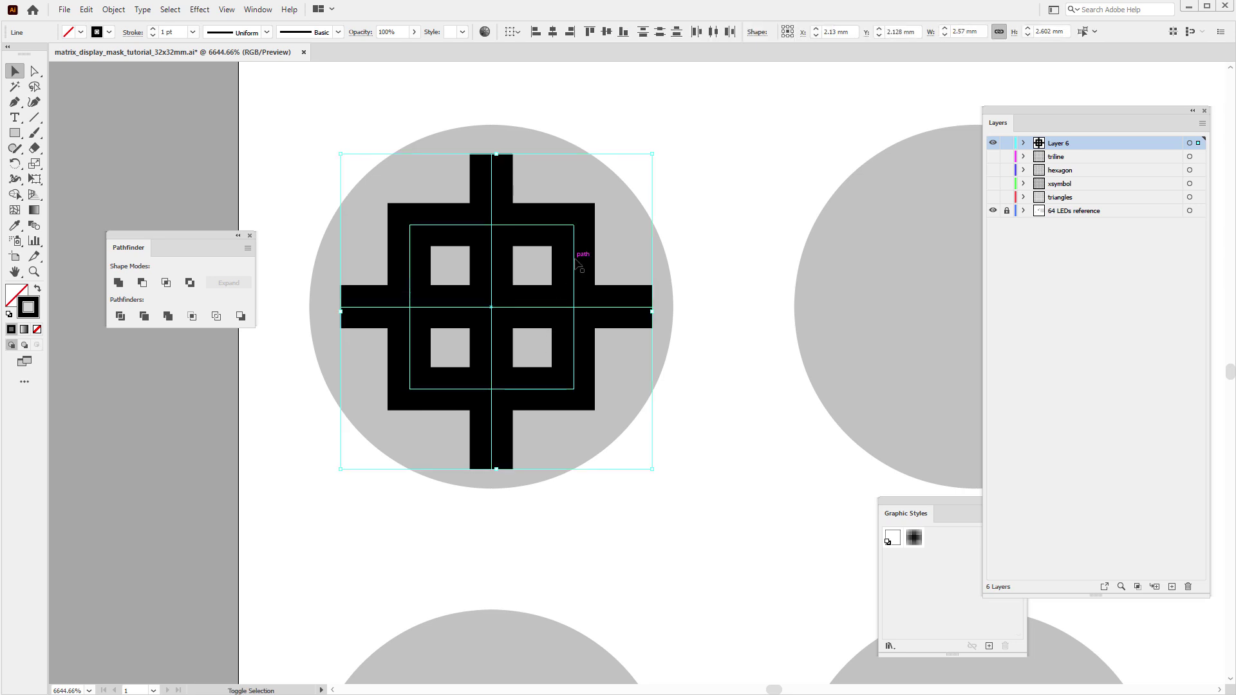
Expand the strokes, subtract the lines with Minus Front, and ungroup the four corners
click(113, 9)
click(152, 159)
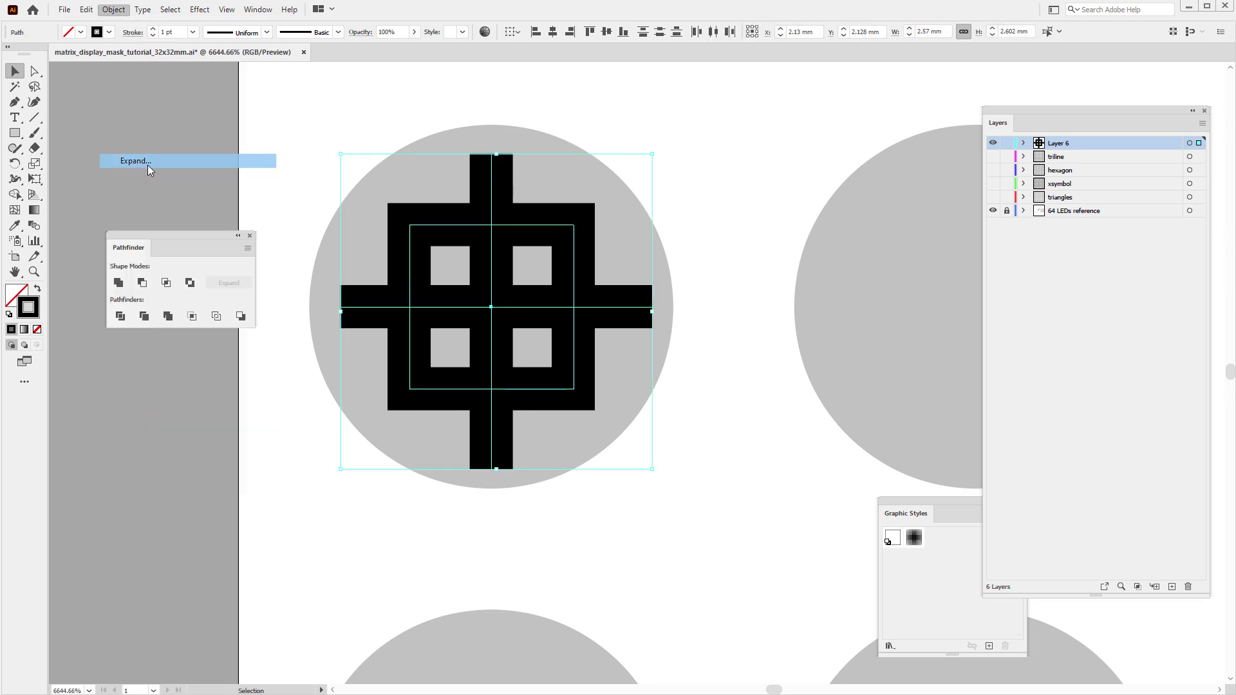
click(143, 283)
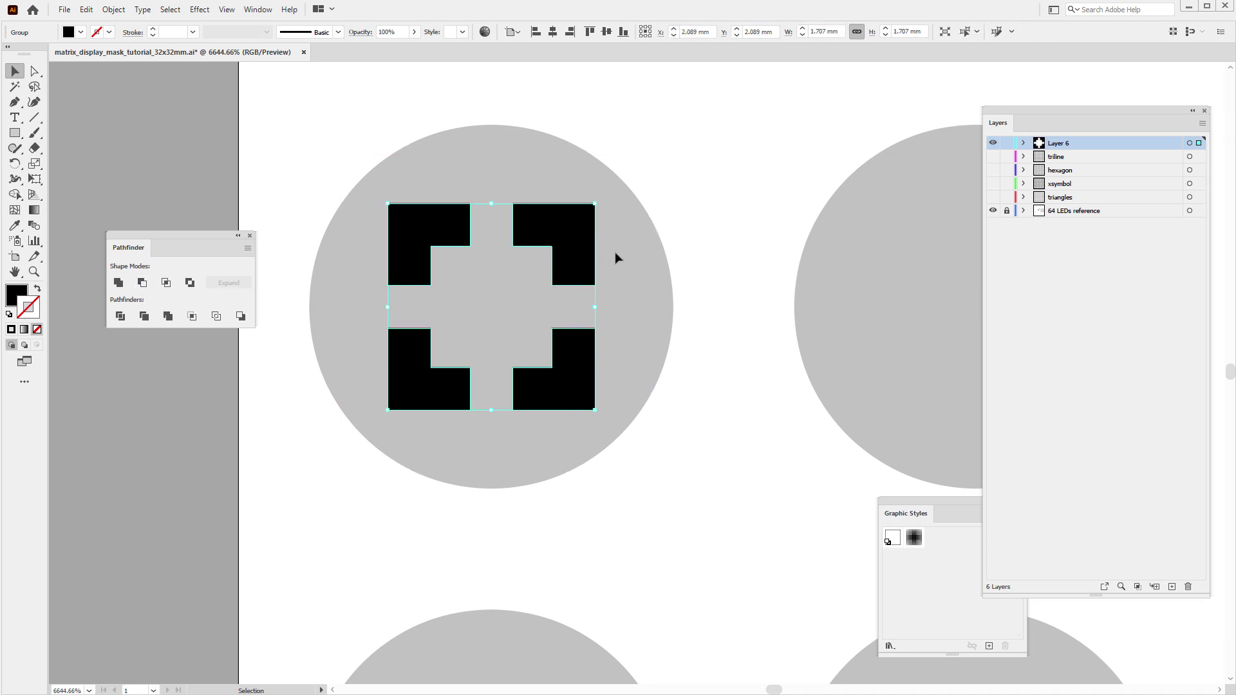
click(1023, 143)
click(1039, 157)
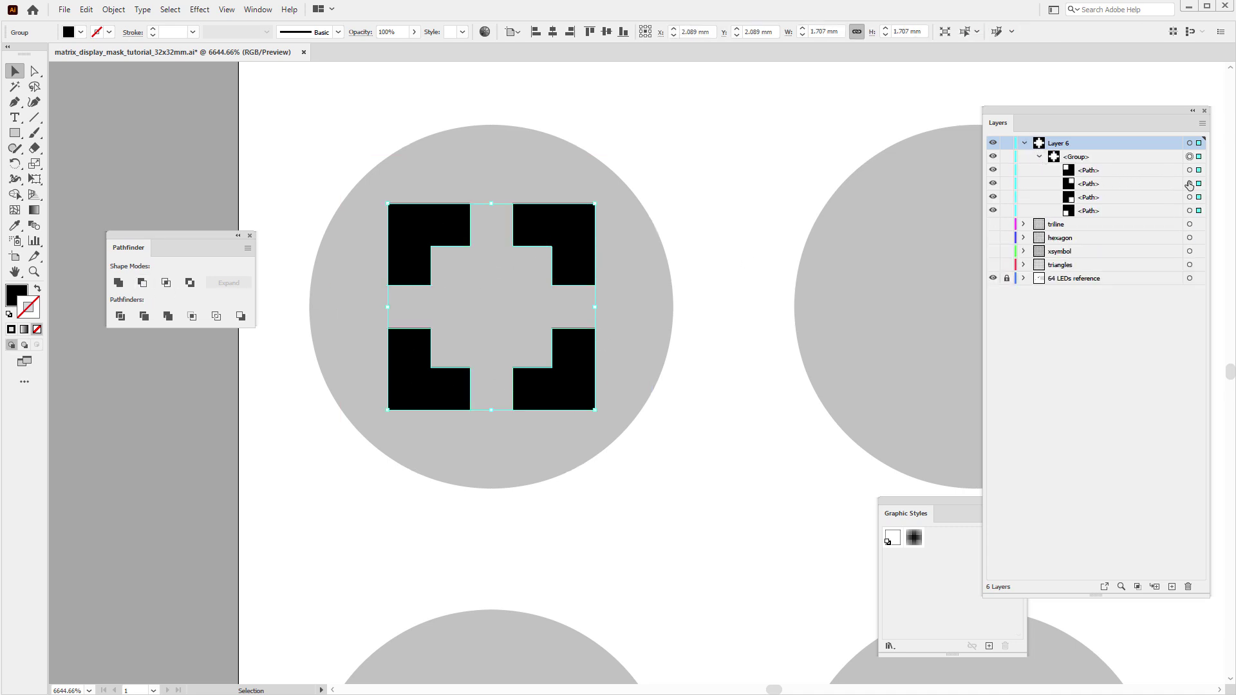
click(114, 10)
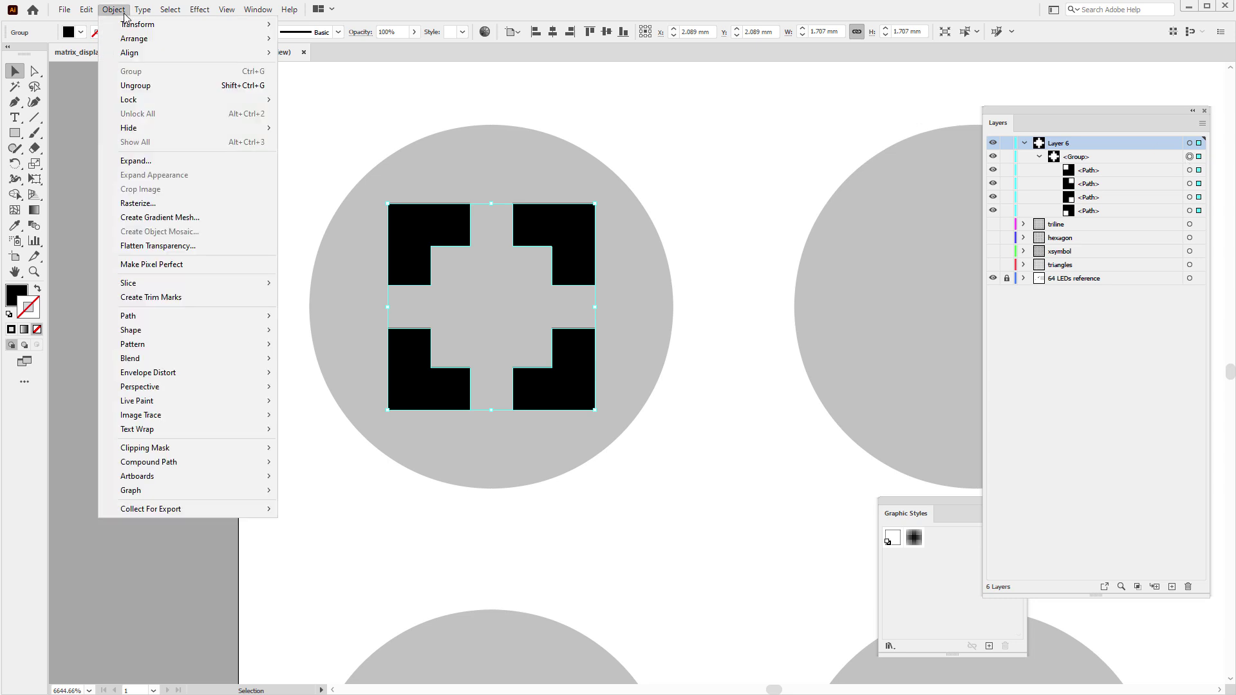
click(145, 86)
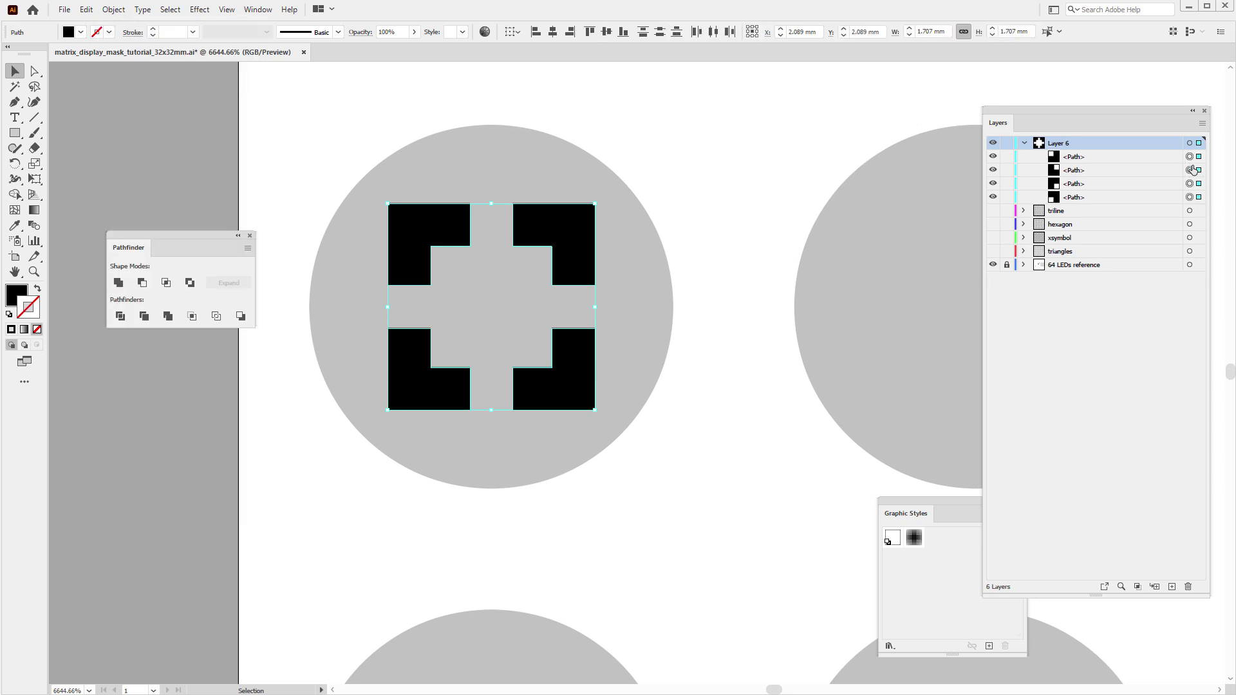
Make the four corners one compound path and apply the outline graphic style
click(114, 9)
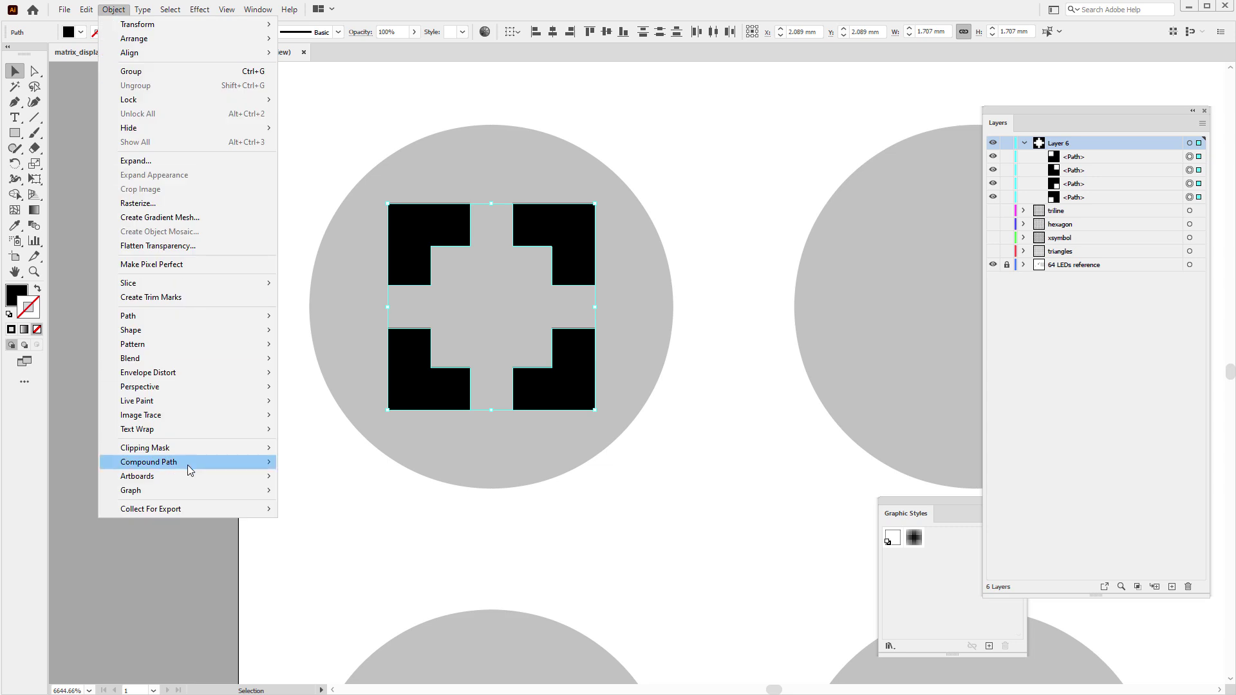
mouse_move(186, 462)
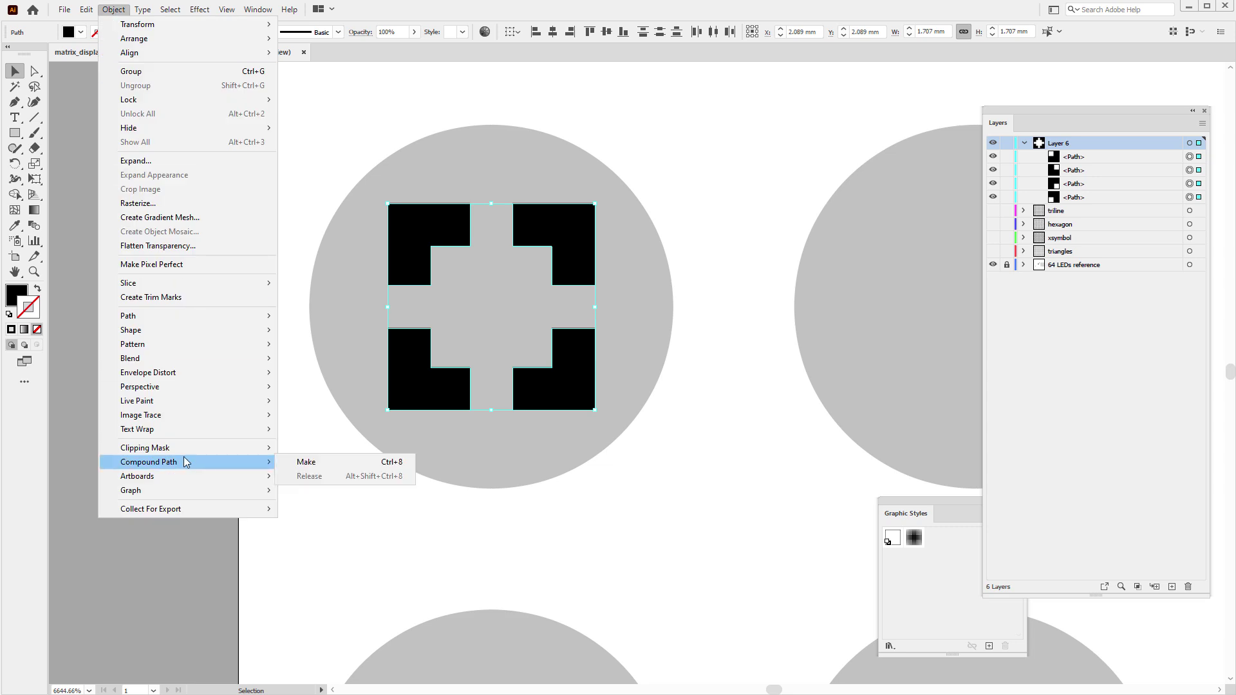
click(306, 462)
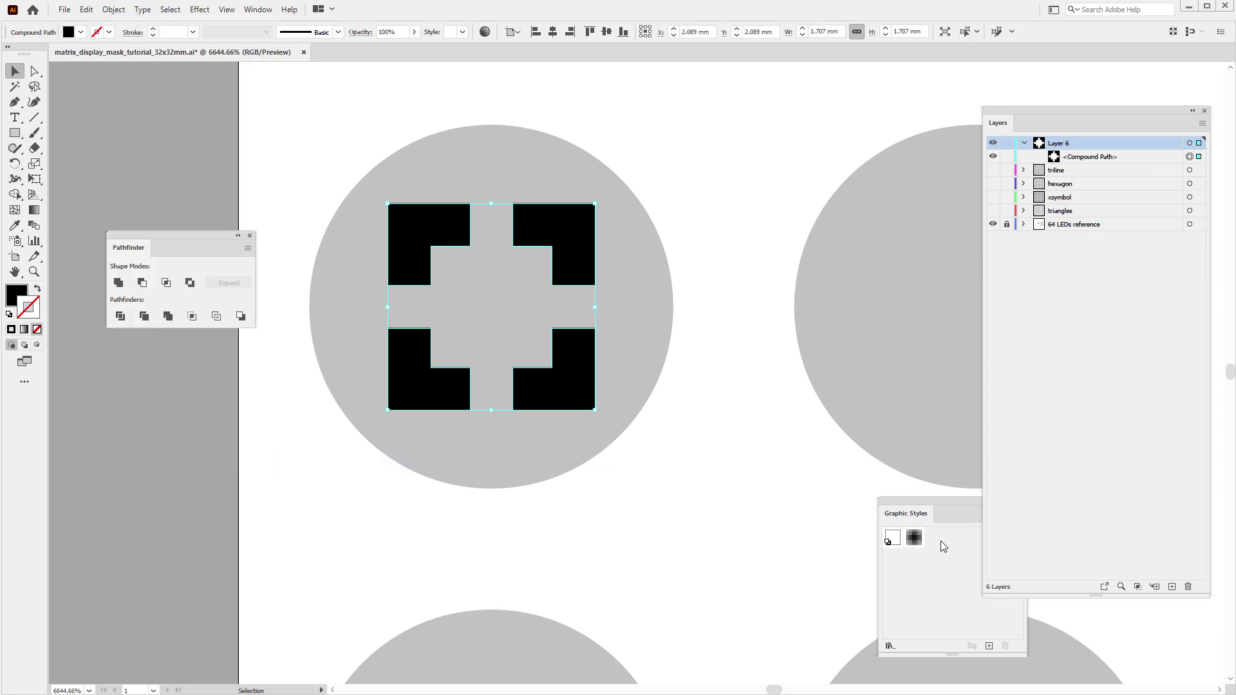
click(915, 537)
key(z)
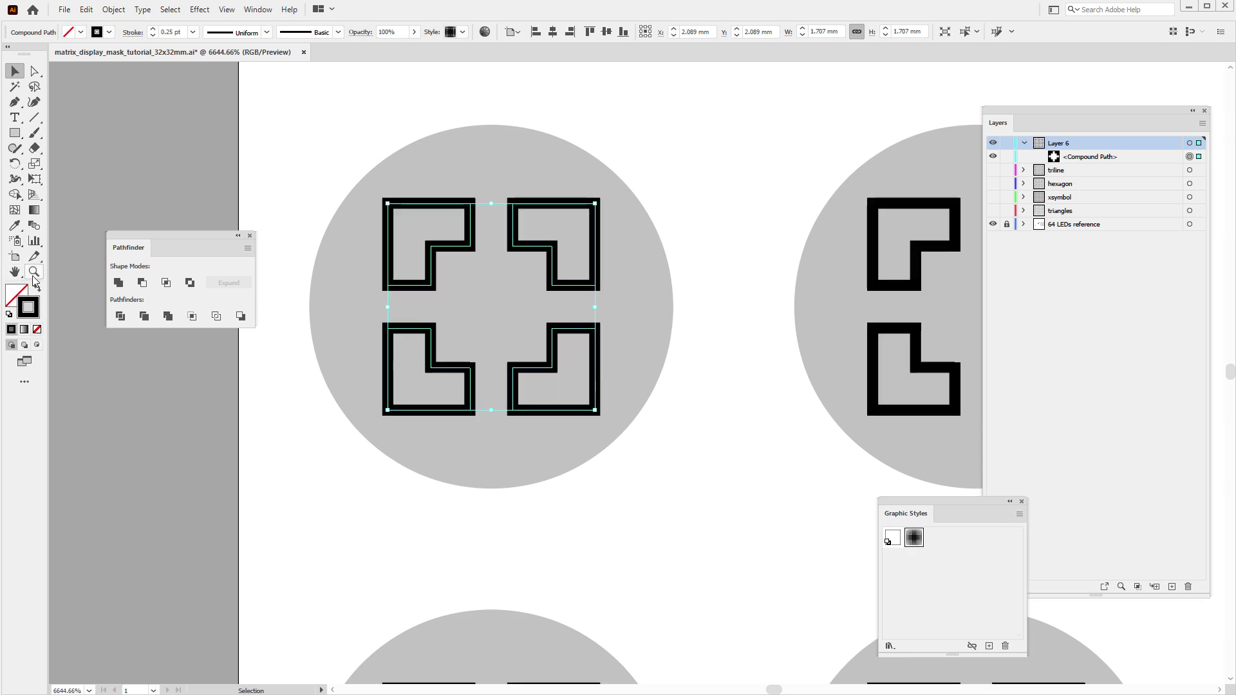
scroll(553, 259, down, 5)
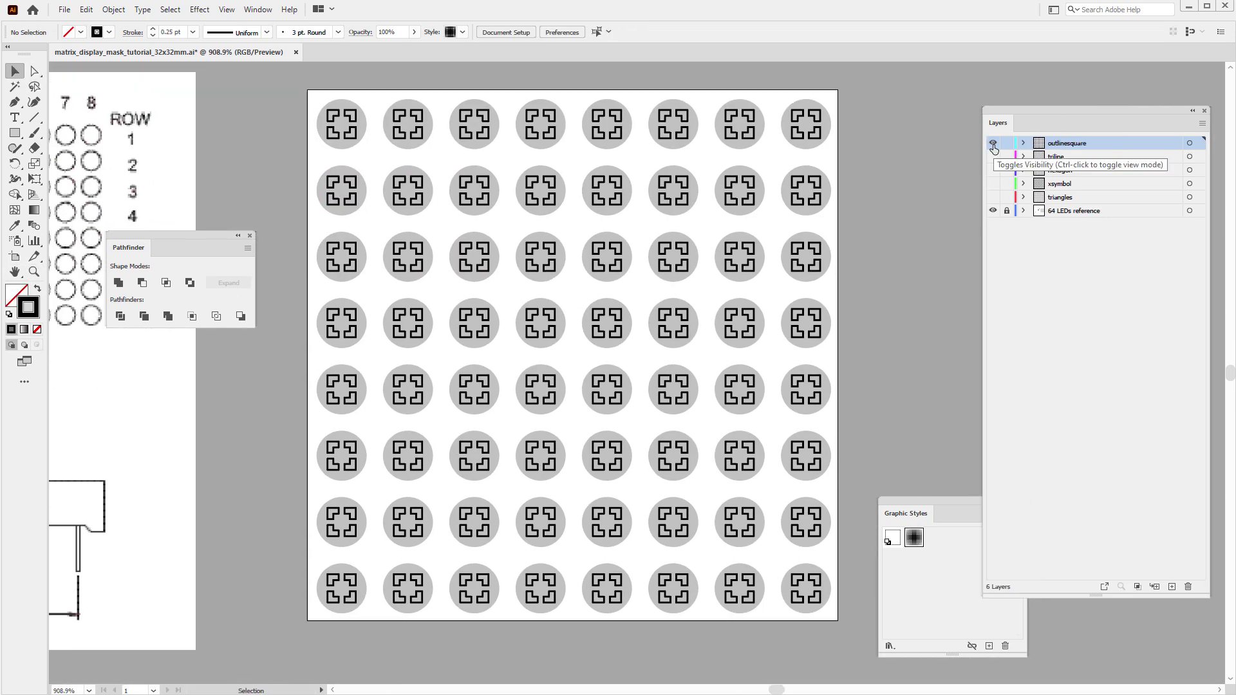
Hide outlinesquare, add a layer, and draw a 0.97 mm ring at the LED centre with the outline style
click(994, 144)
click(1172, 587)
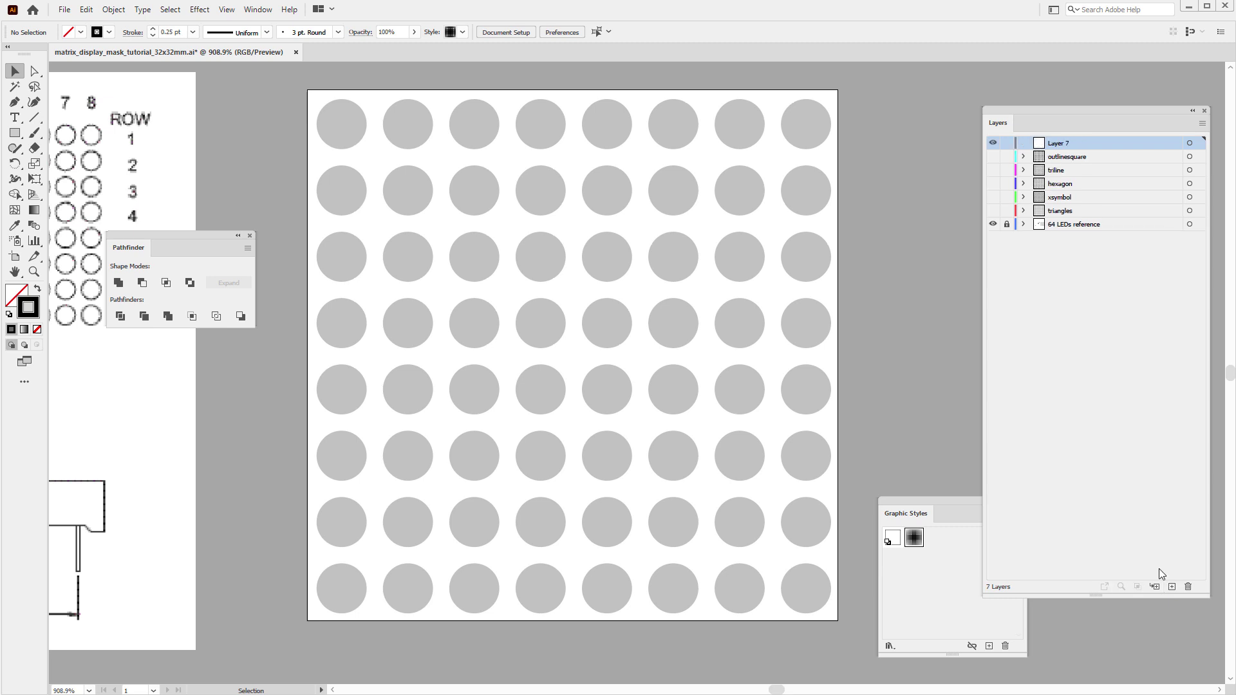
click(34, 271)
drag(319, 128, 482, 323)
drag(14, 133, 91, 169)
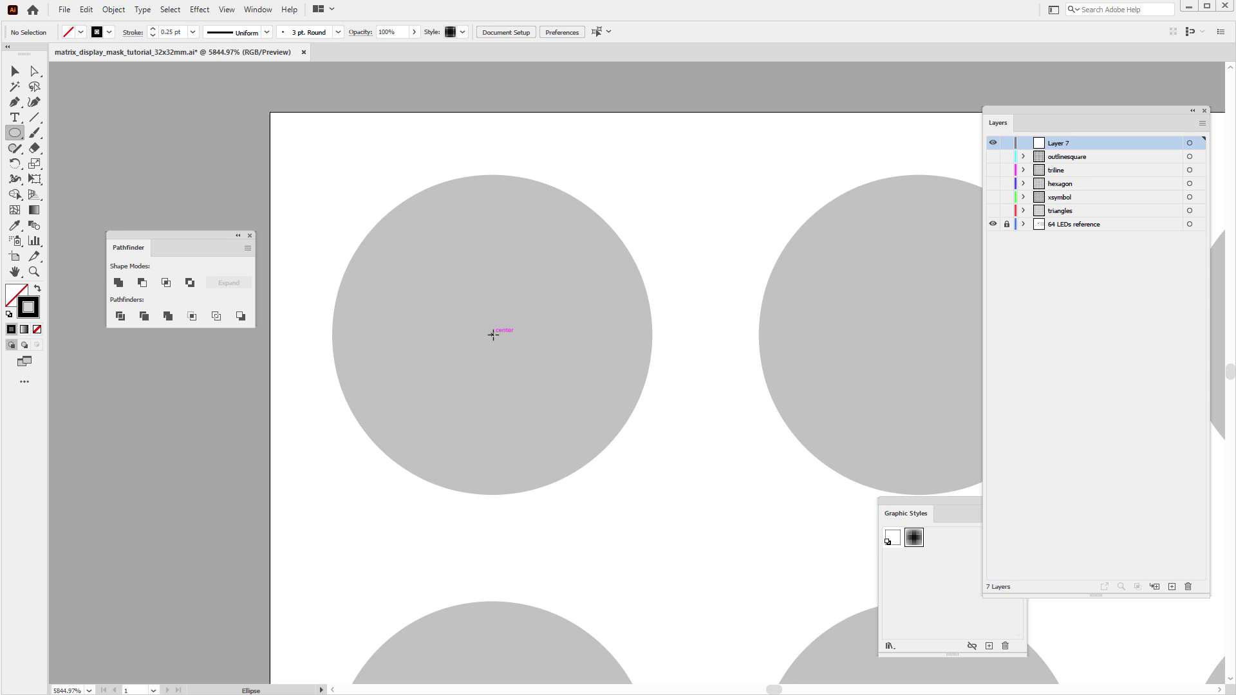
drag(494, 335, 545, 385)
key(v)
click(915, 539)
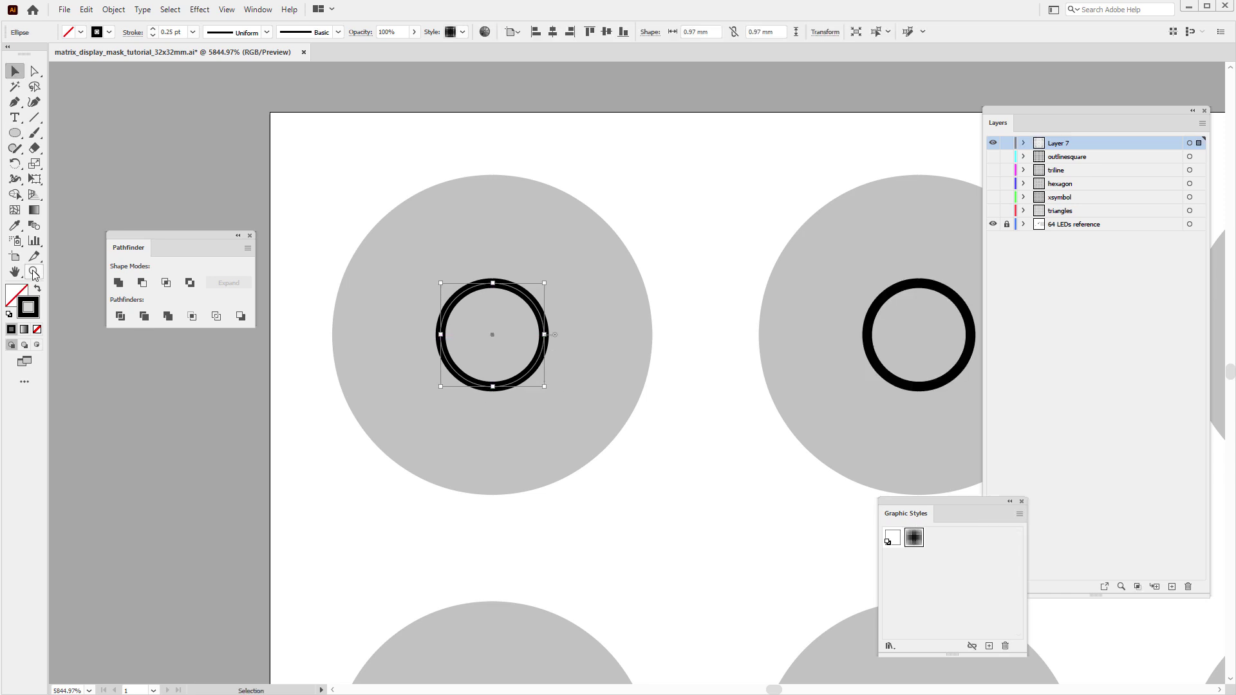
key(ctrl+0)
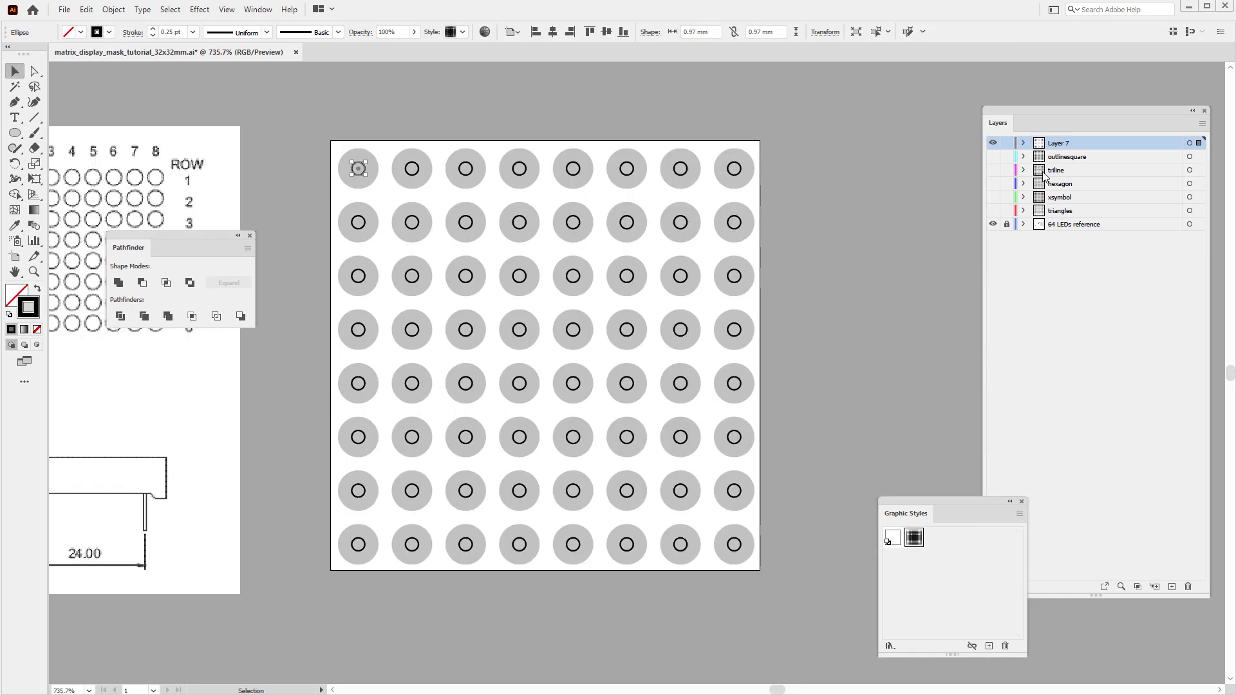
Rename Layer 7 to circle
double_click(1057, 143)
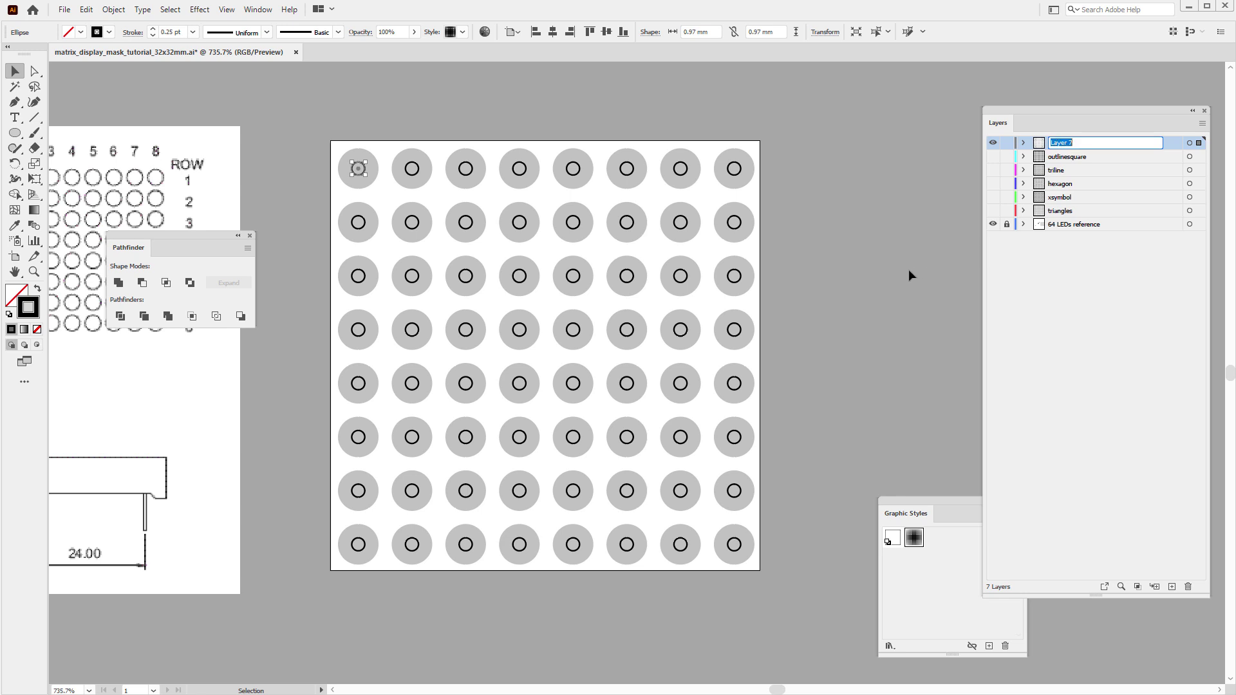
text(circle)
key(Return)
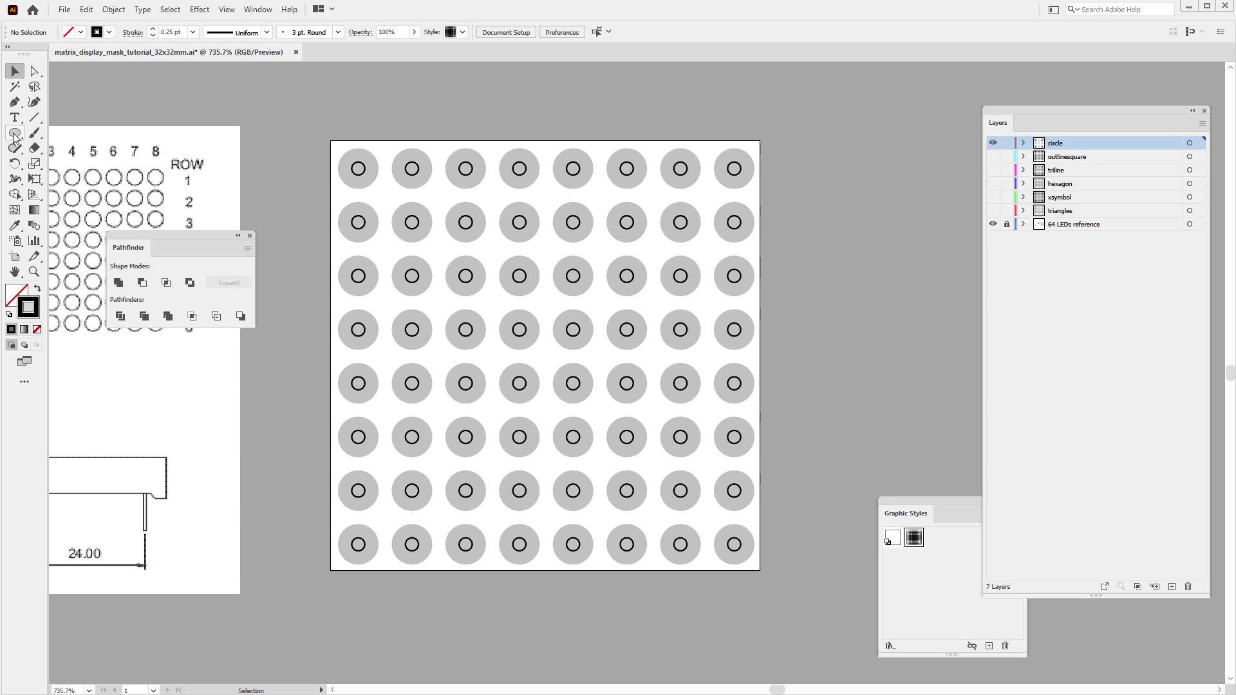
Create a 32 × 32 mm square centred on the artboard
drag(15, 133, 58, 132)
click(287, 162)
text(32)
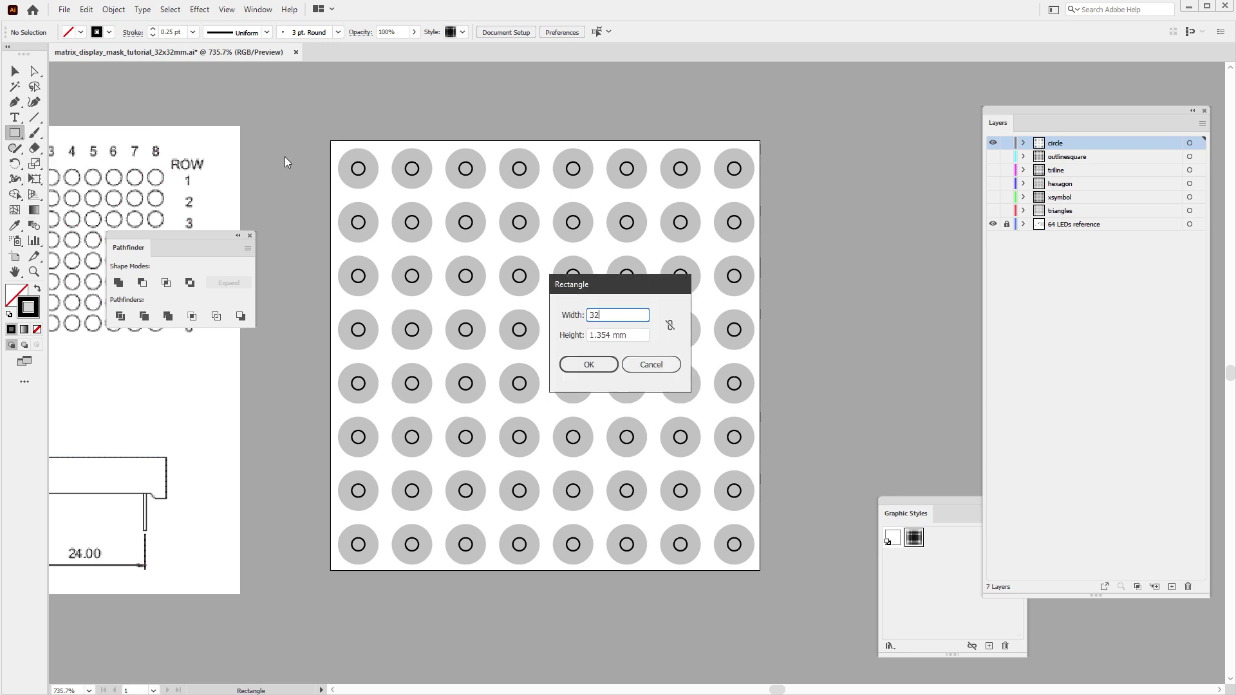
key(Tab)
text(32)
key(Tab)
click(587, 365)
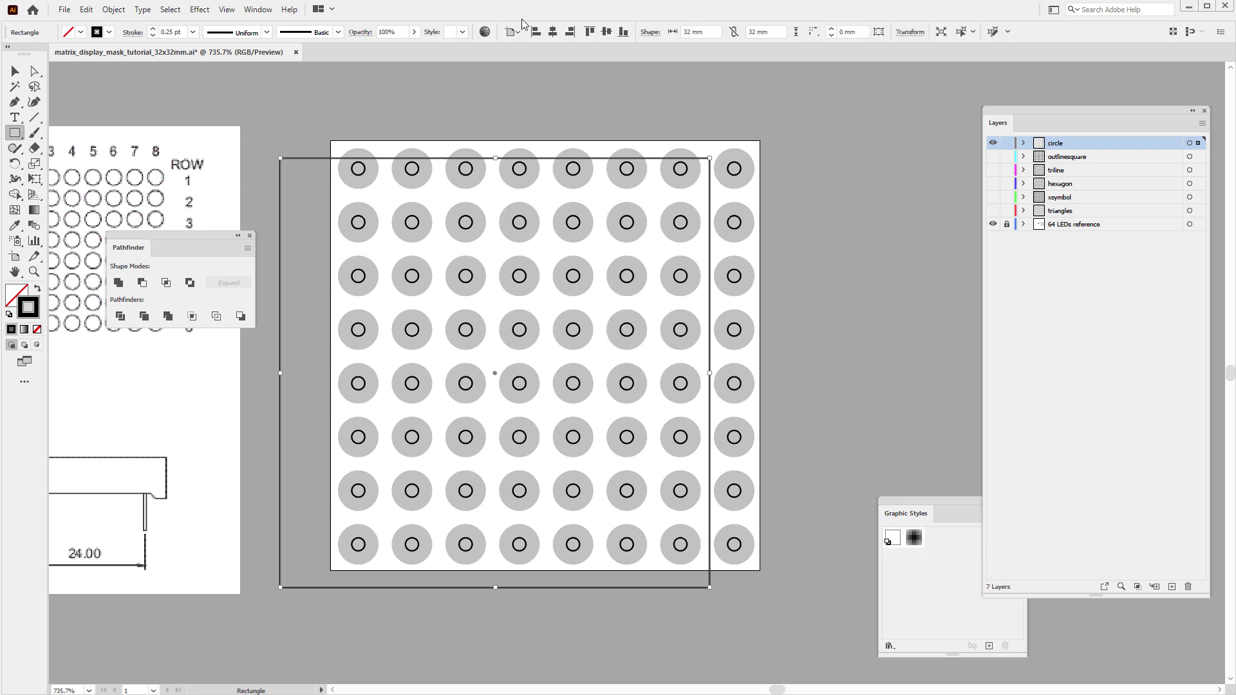
click(553, 31)
click(606, 32)
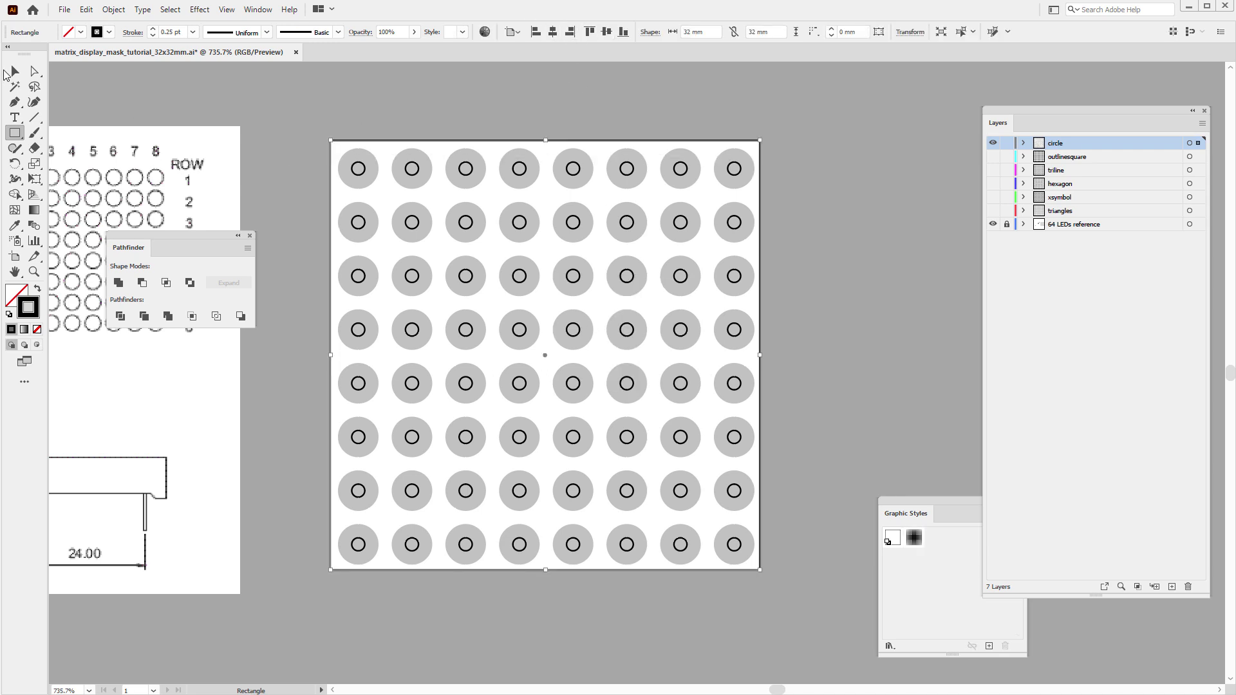
click(14, 71)
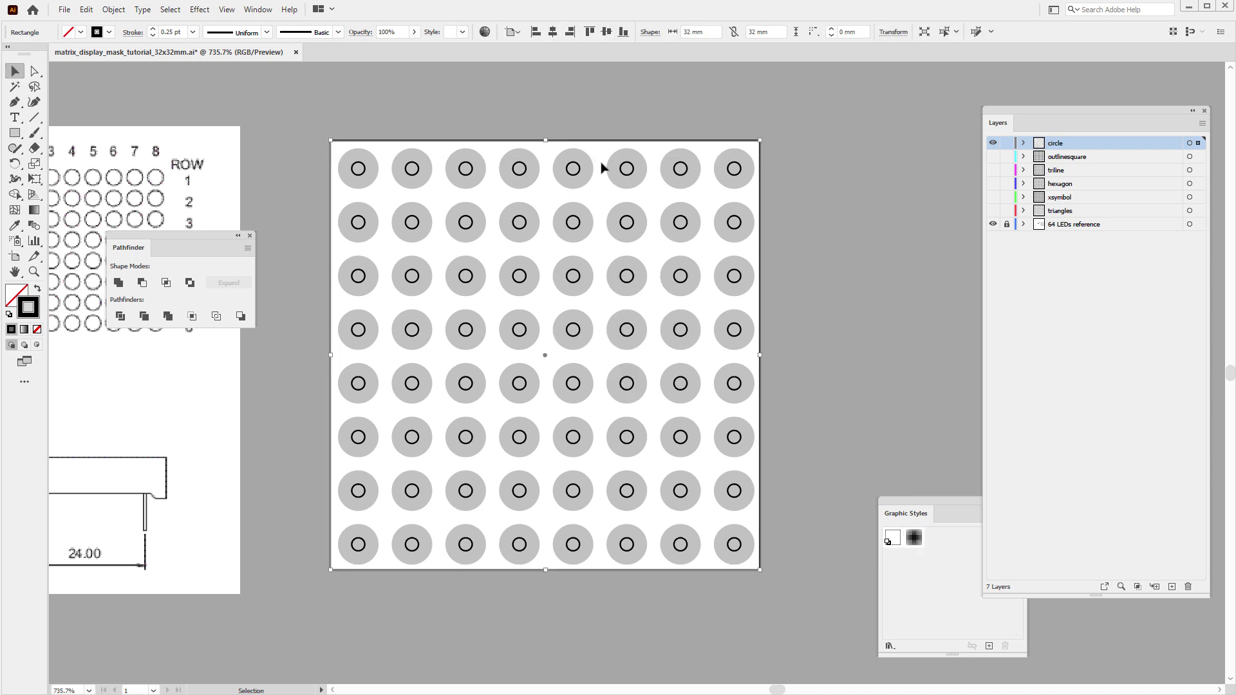
click(839, 313)
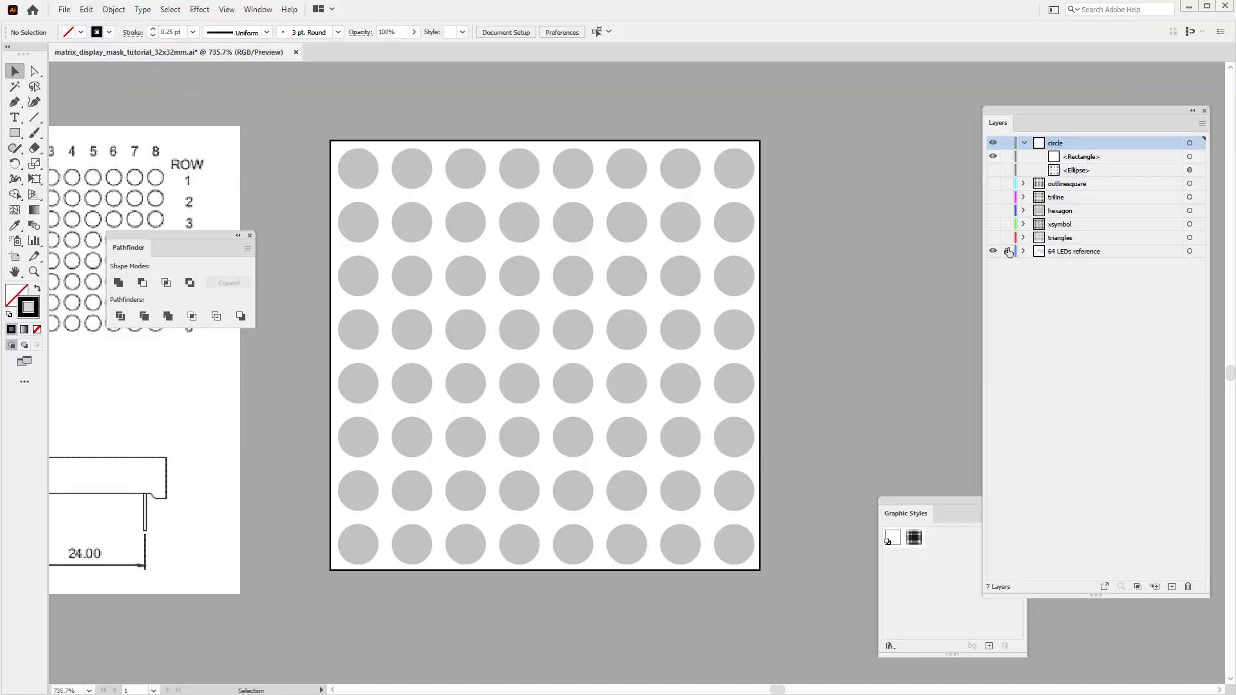
Hide the 64 LEDs layer and create 40 × 4 mm and 4 × 40 mm rectangles
click(992, 251)
drag(15, 133, 47, 140)
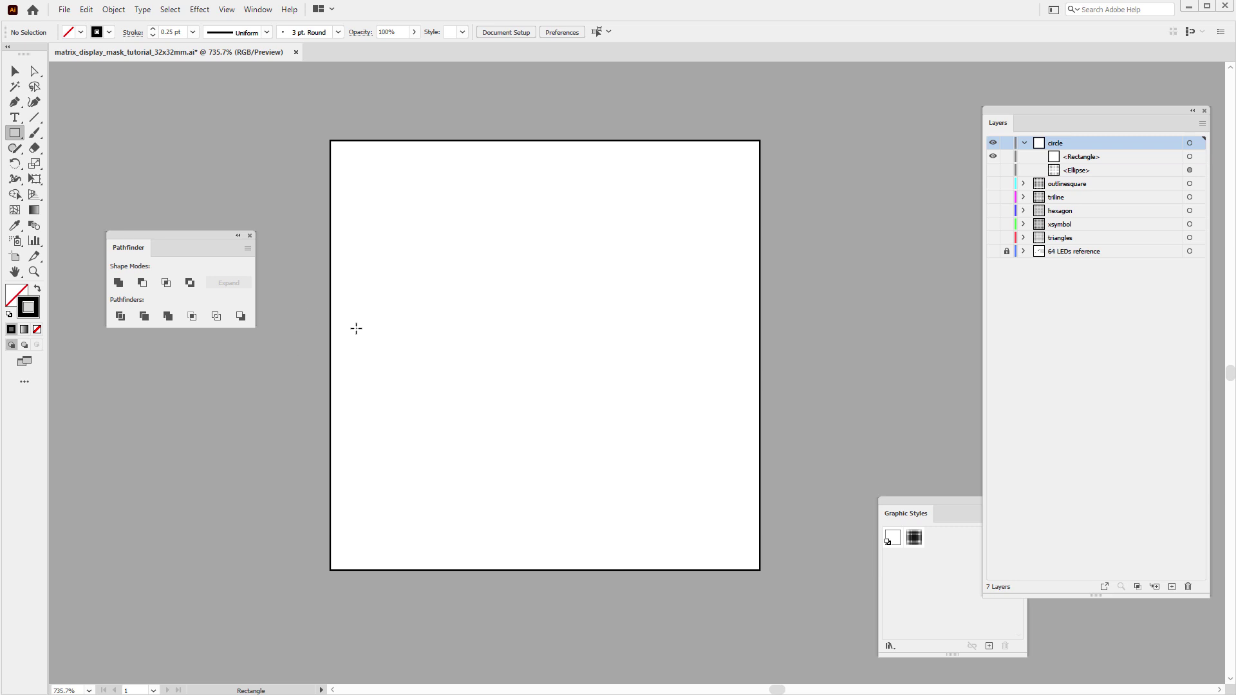
click(308, 311)
text(40)
key(Tab)
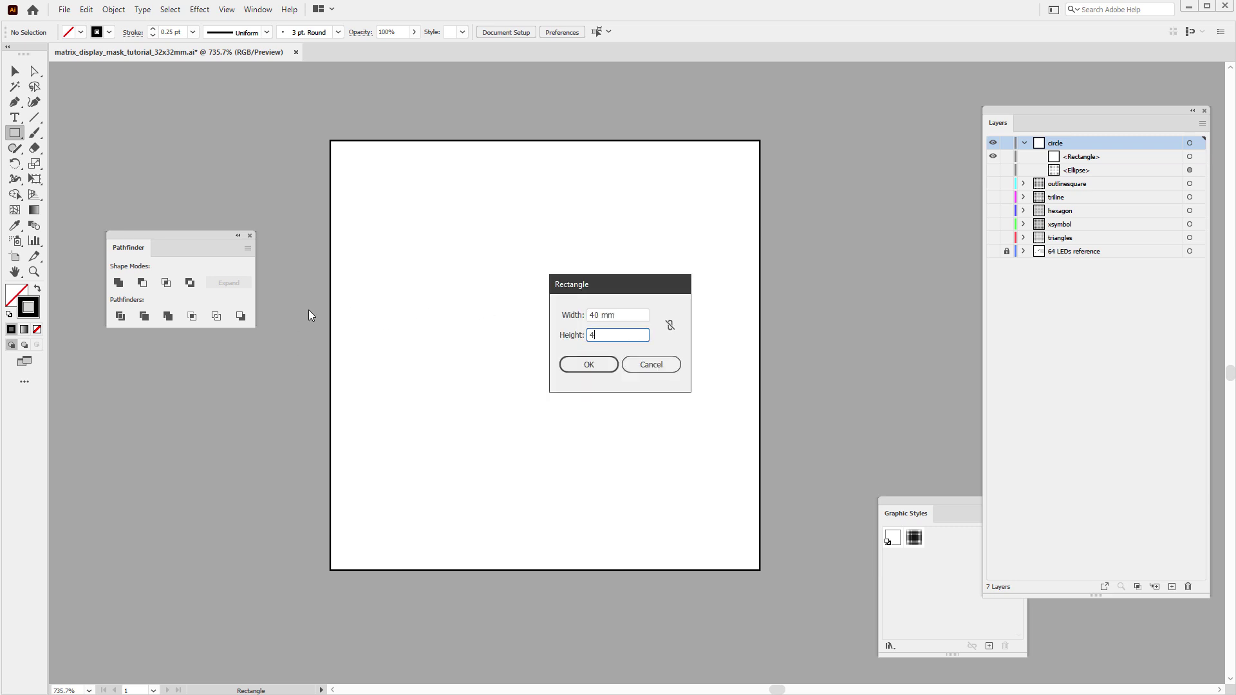
text(4)
click(583, 365)
click(488, 96)
text(4)
key(Tab)
text(40)
key(Return)
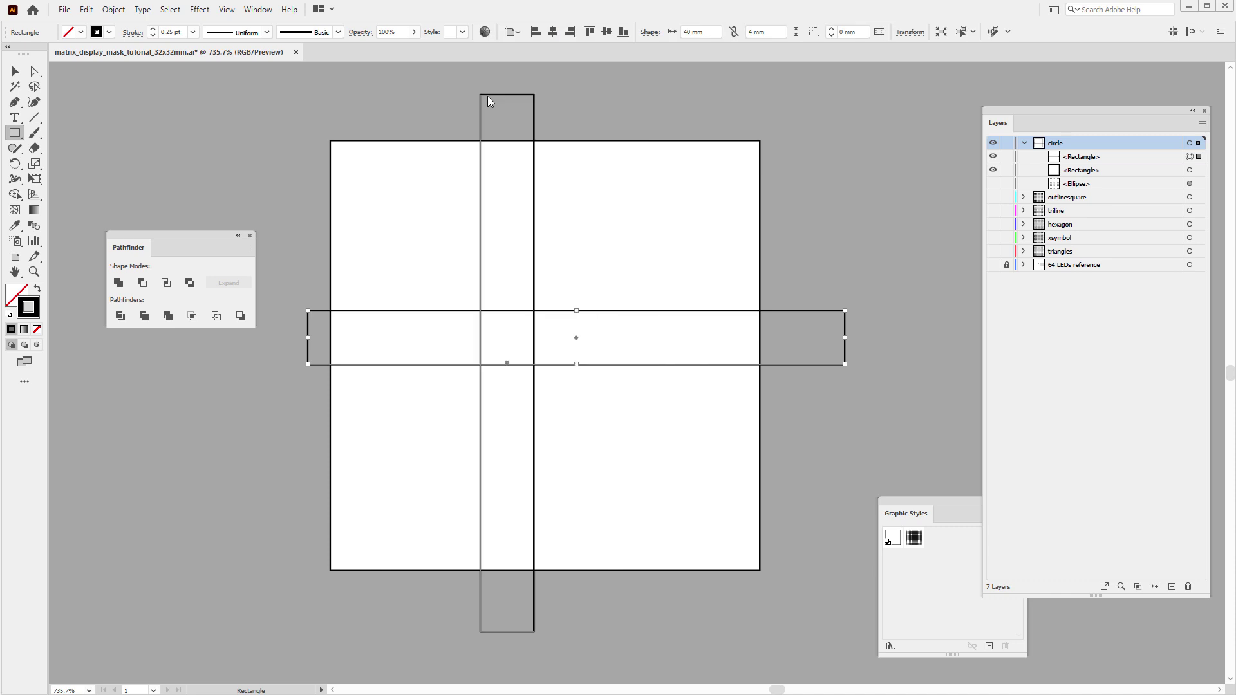
Centre both rectangles on the square and subtract them to cut out the cross
key(v)
drag(416, 114, 573, 95)
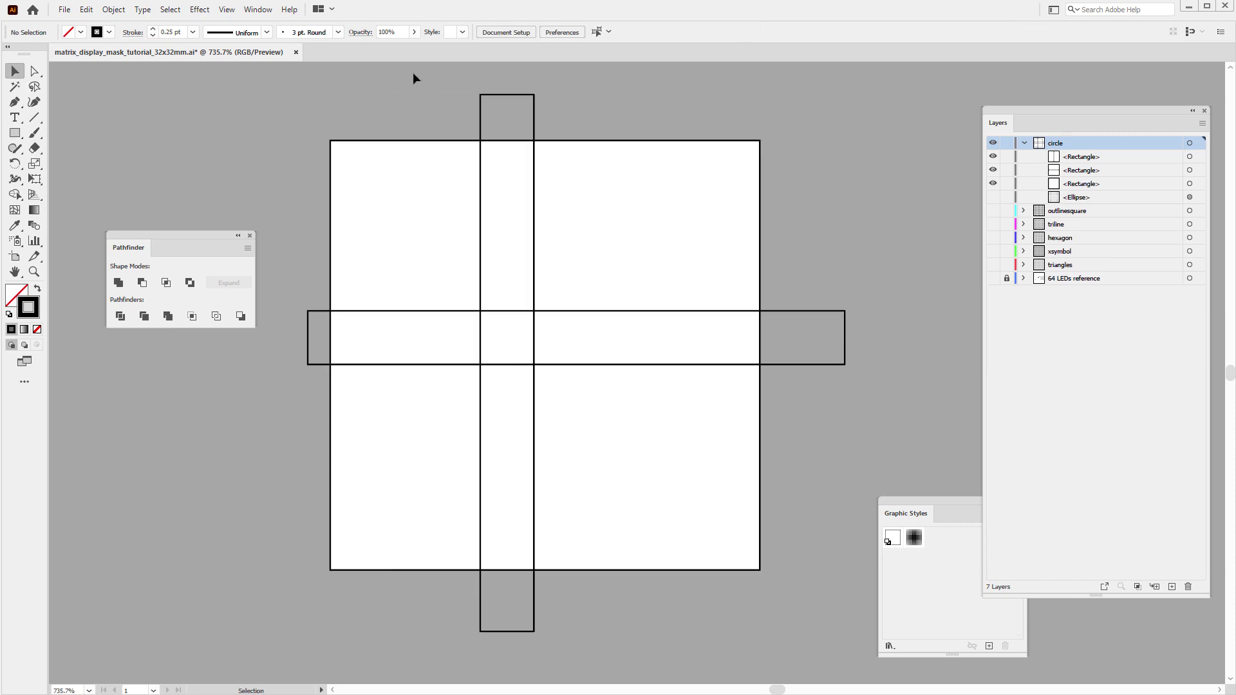
drag(414, 77, 538, 125)
click(552, 32)
key(ctrl+a)
click(607, 32)
click(552, 31)
drag(289, 103, 836, 507)
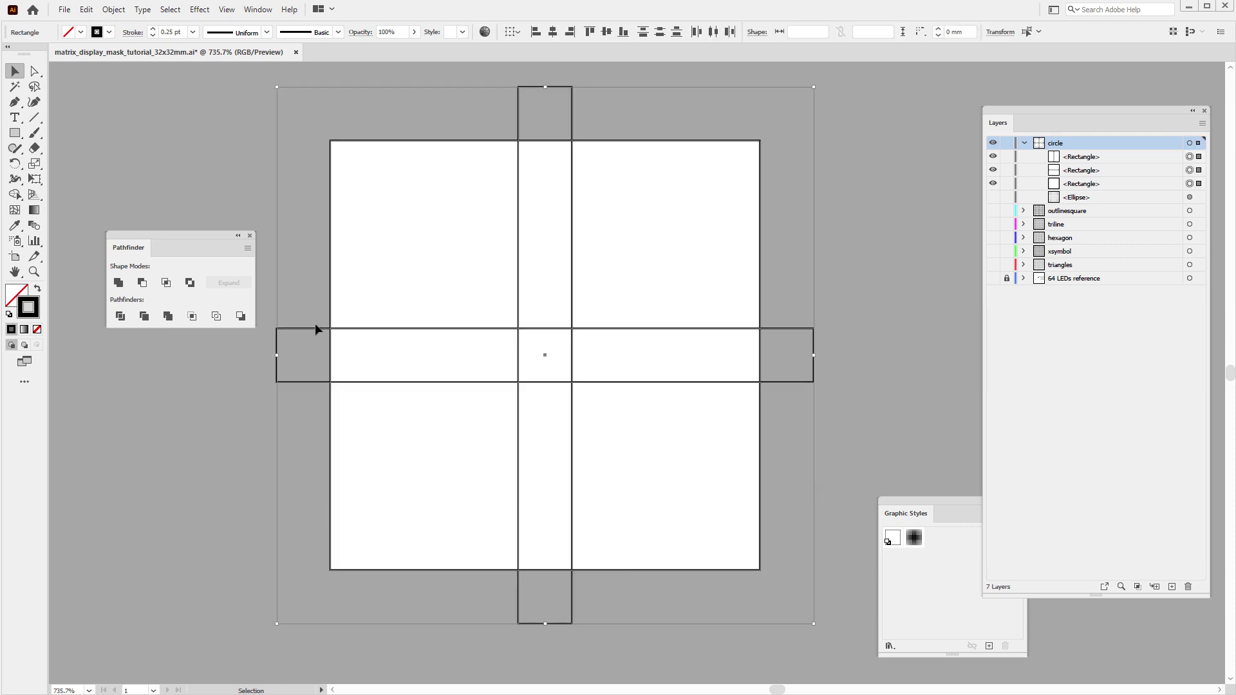
click(143, 282)
click(285, 245)
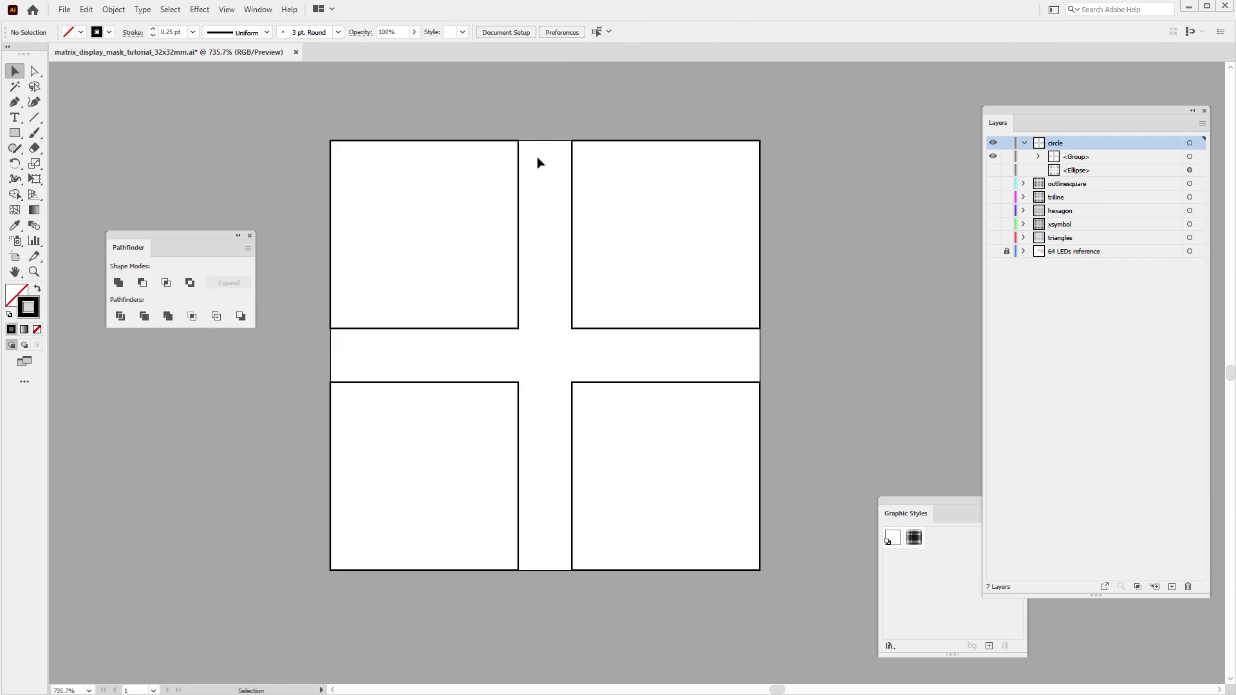
Delete the inner anchors at the centre, leaving the gapped square outline
click(36, 76)
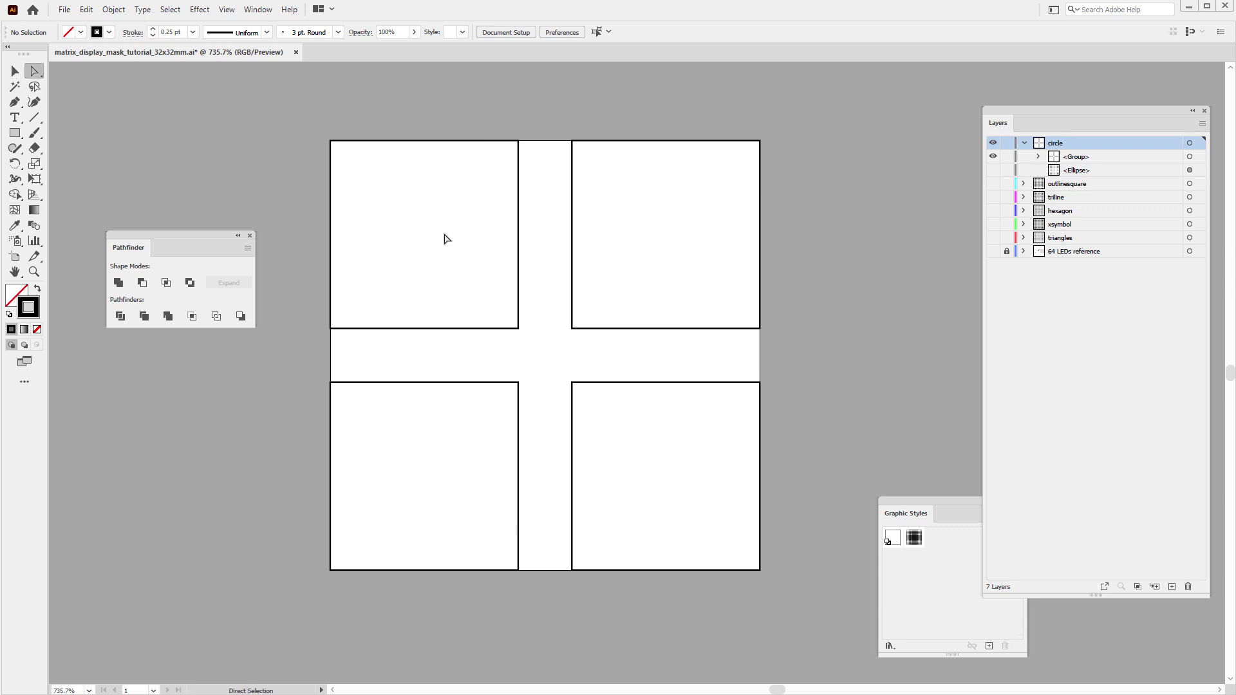
drag(436, 222, 651, 482)
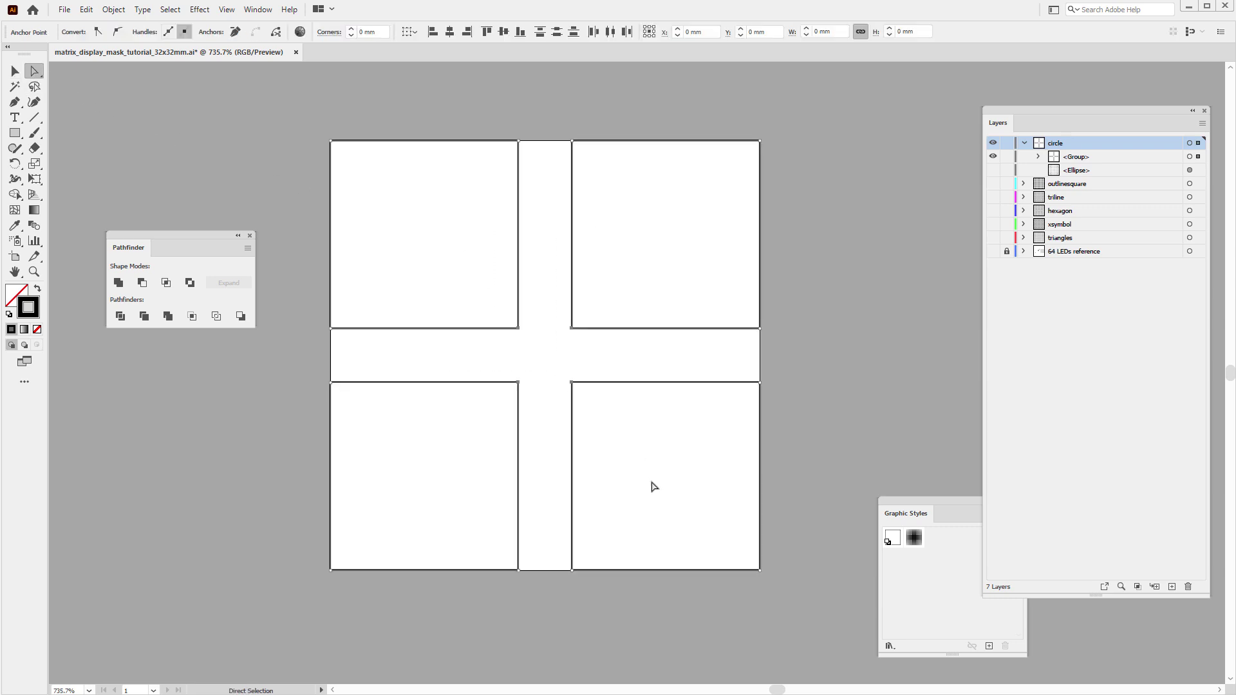
key(Delete)
click(14, 71)
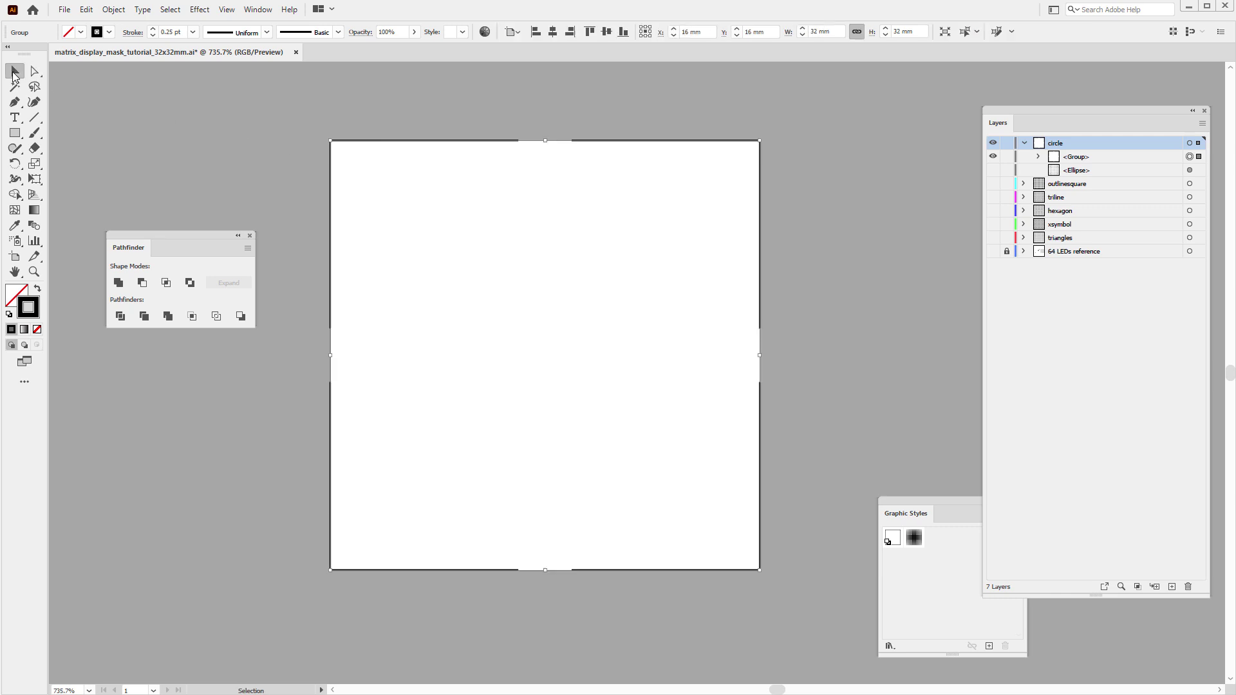
click(363, 203)
Reveal the circle grid, expand all symbol layers to check them, then hide all but circle
key(ctrl+z)
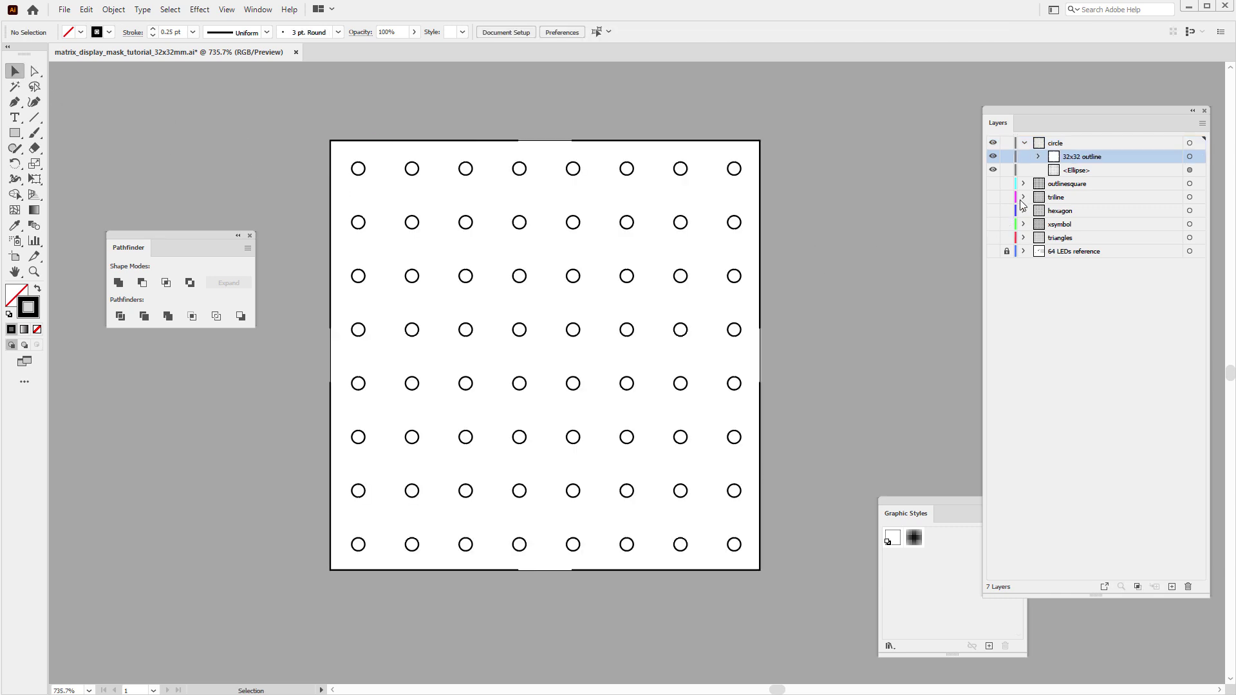
alt+click(992, 142)
click(1024, 184)
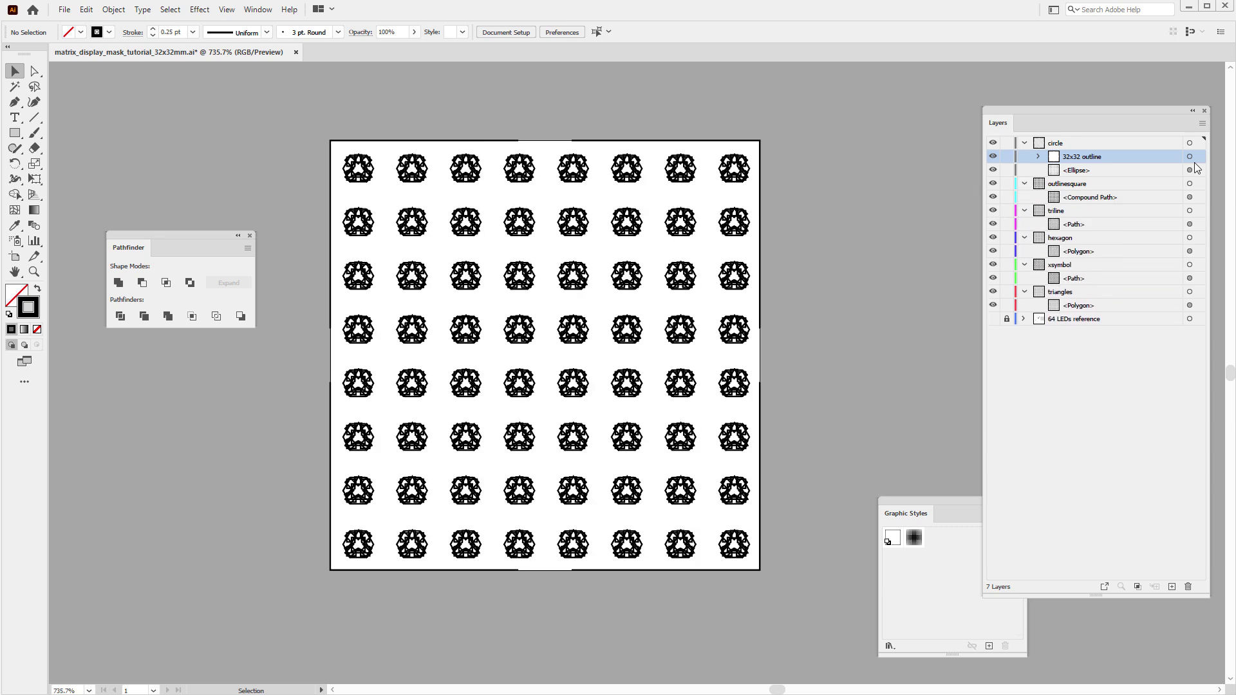
click(1024, 224)
click(1024, 265)
click(1024, 305)
click(1024, 346)
key(ctrl+z)
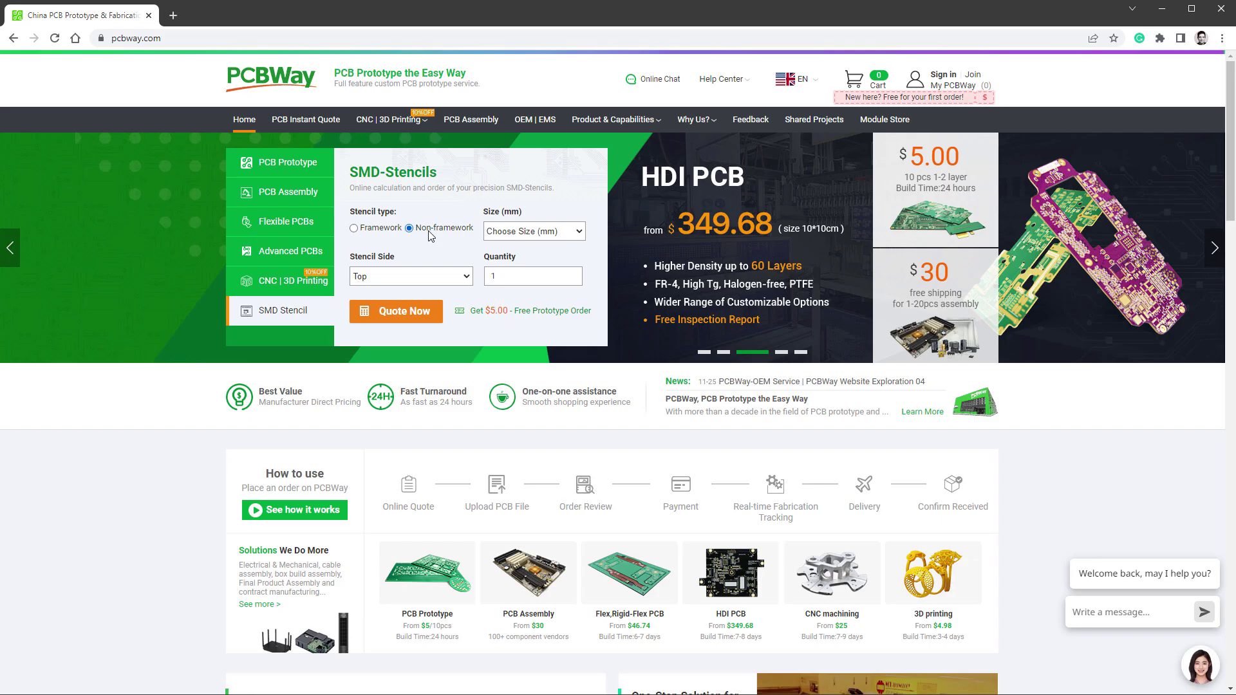
Choose Valid area 190 × 290 mm from the Size (mm) dropdown
click(571, 235)
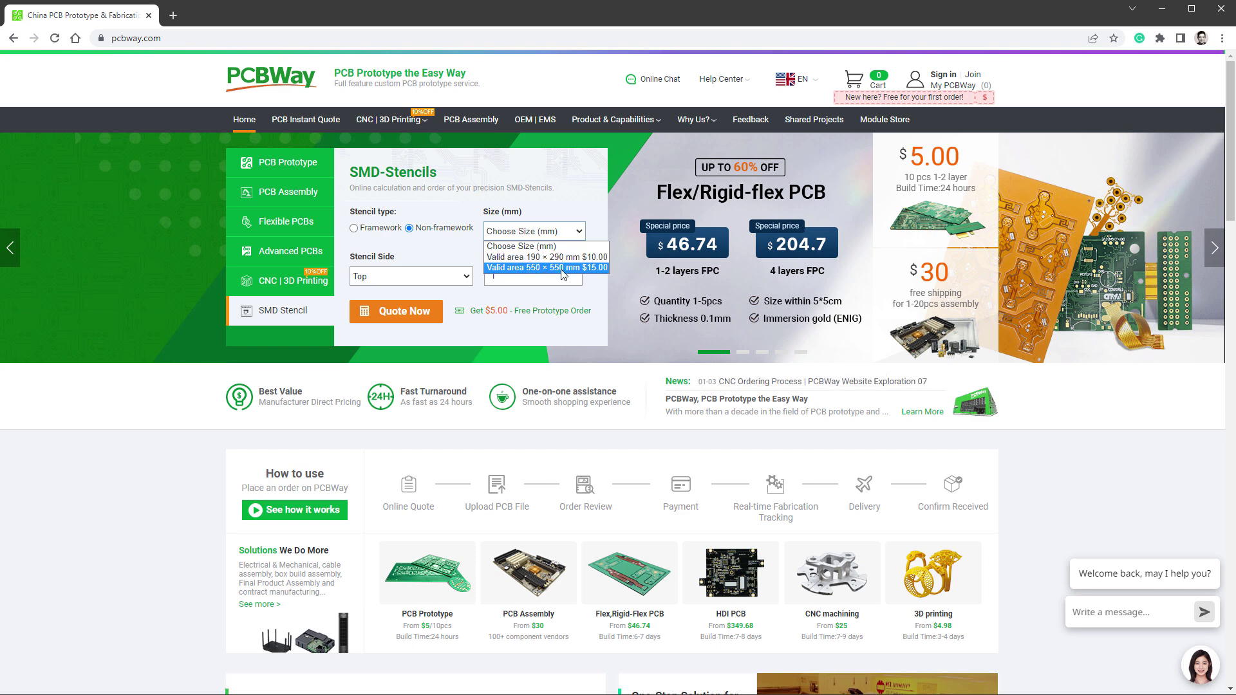
click(545, 257)
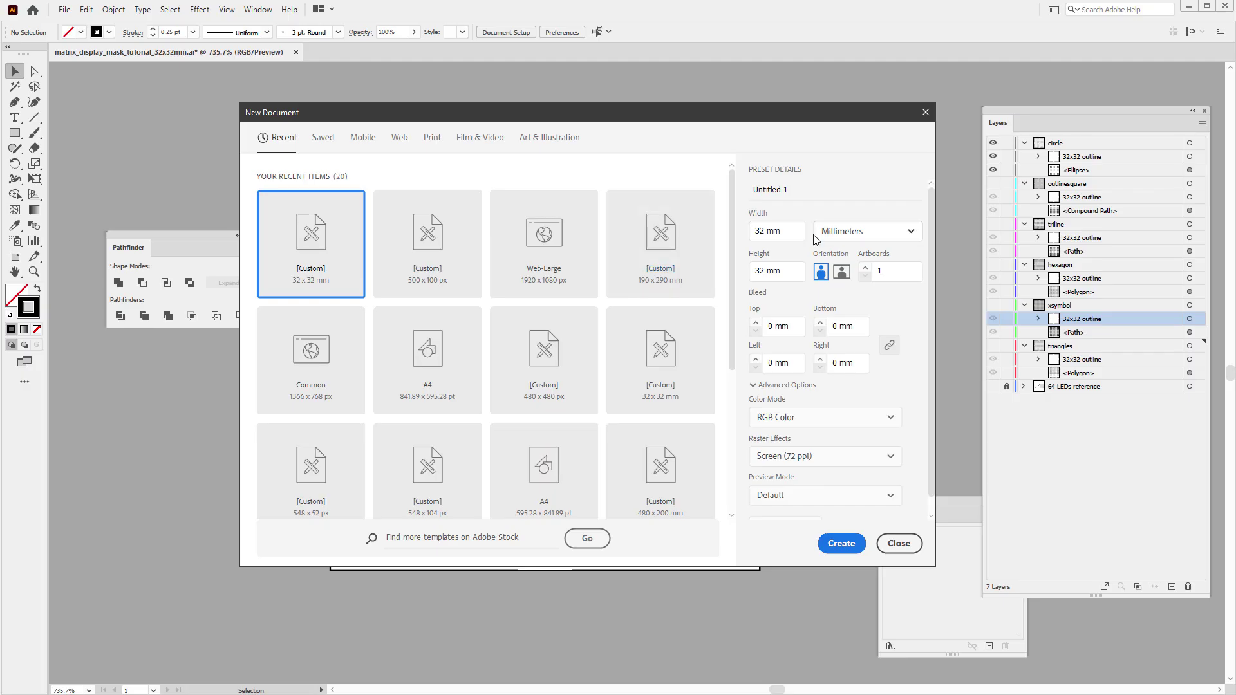
Create a new 190 × 290 mm document
key(ctrl+a)
text(190)
key(Tab)
key(Tab)
text(290)
click(838, 542)
In the tutorial file, show the hexagon, xsymbol and triangles layers and select all artwork
click(187, 52)
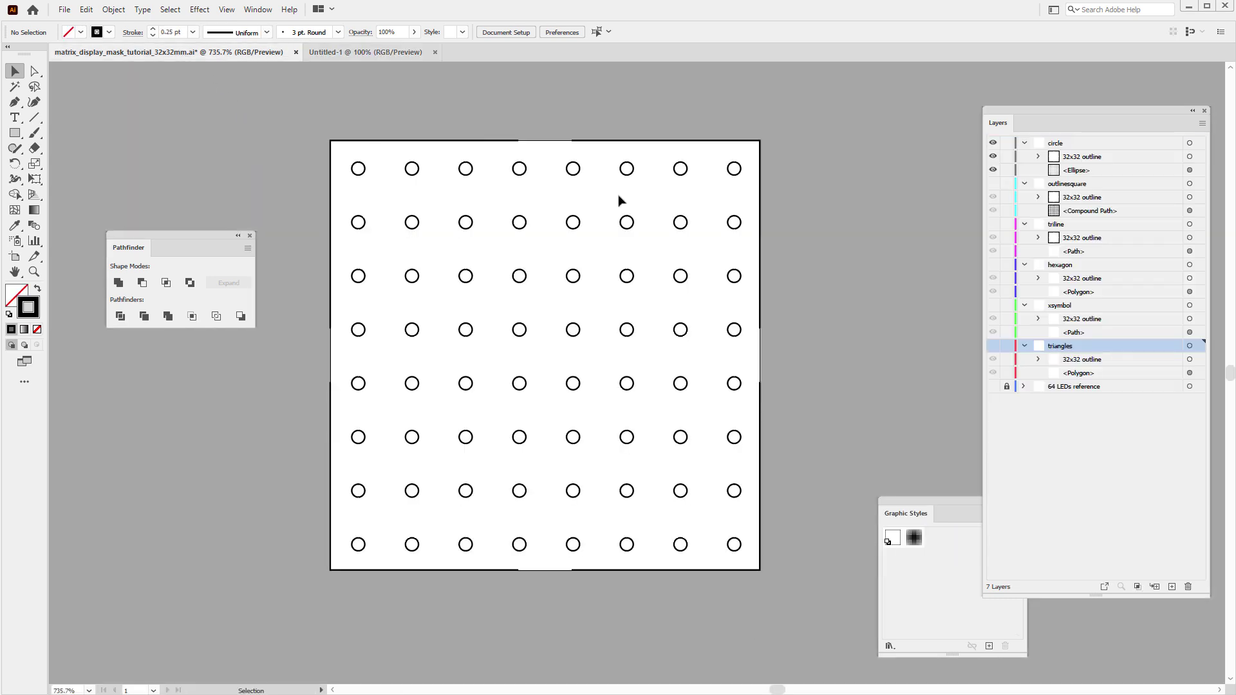
drag(993, 284, 993, 361)
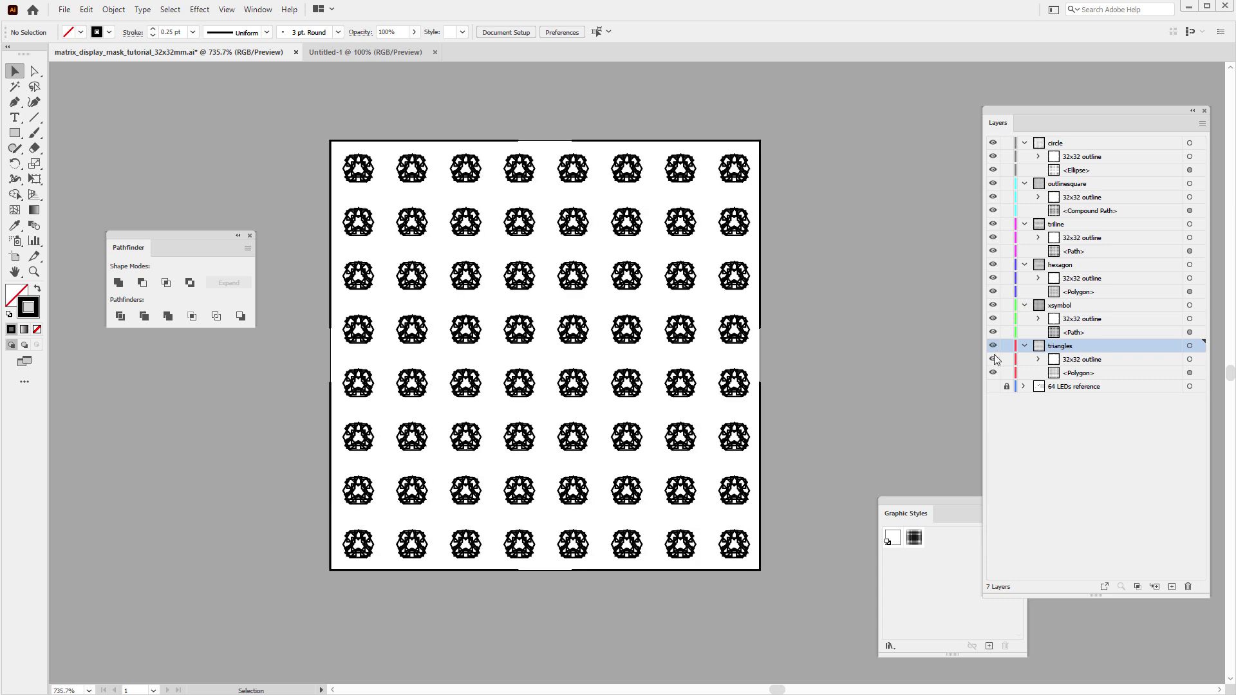
key(ctrl+a)
Copy the symbol grids and paste them in place into Untitled-1
key(ctrl+c)
click(389, 52)
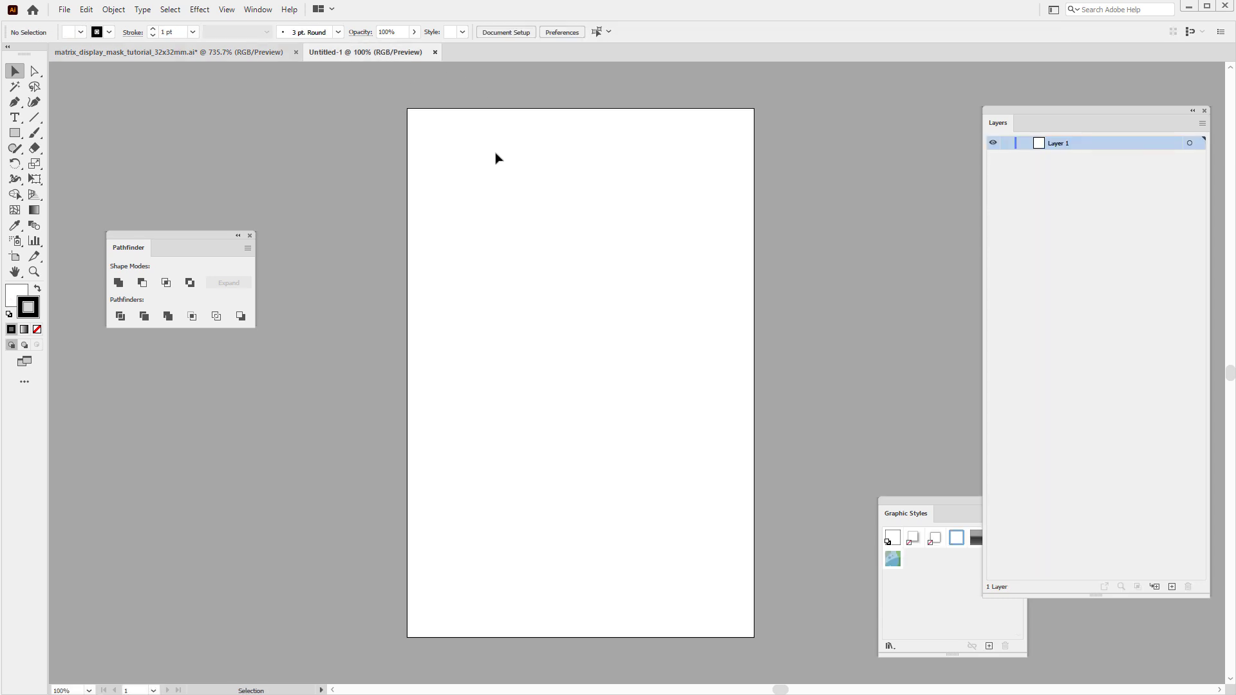
key(ctrl+f)
key(z)
drag(491, 102, 715, 259)
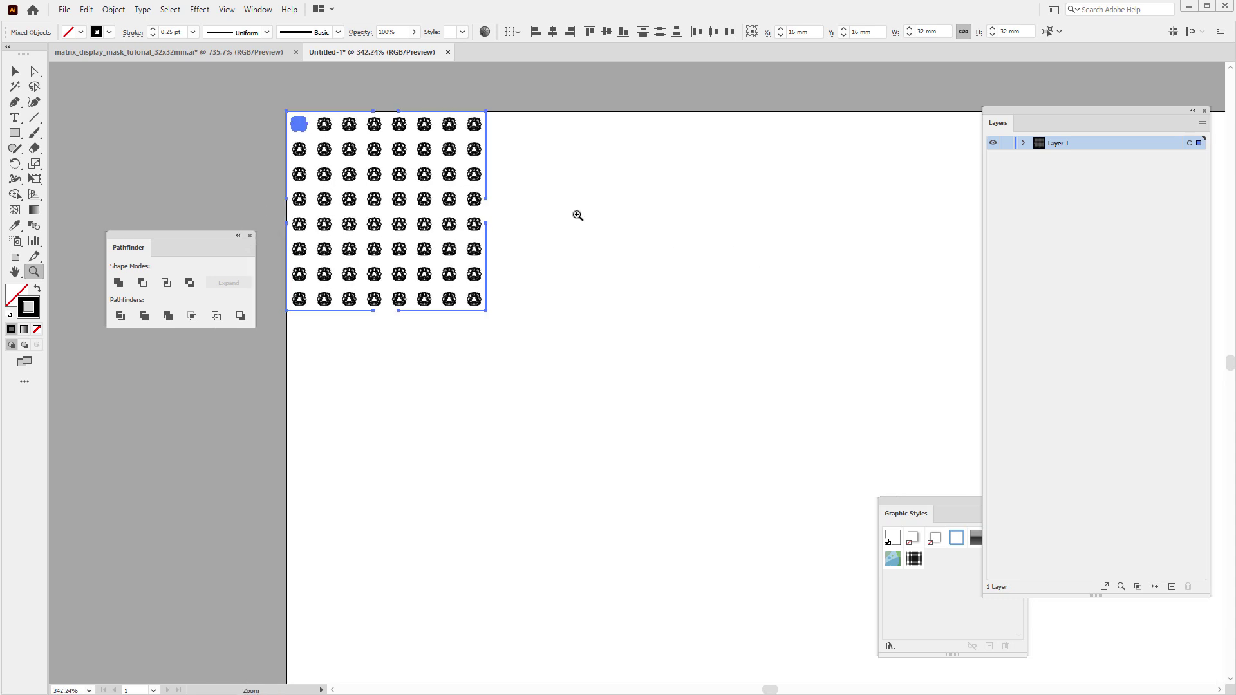
click(14, 73)
Move grids 40 mm right, and one by -160 mm horizontally and 40 mm vertically into a second row
click(113, 9)
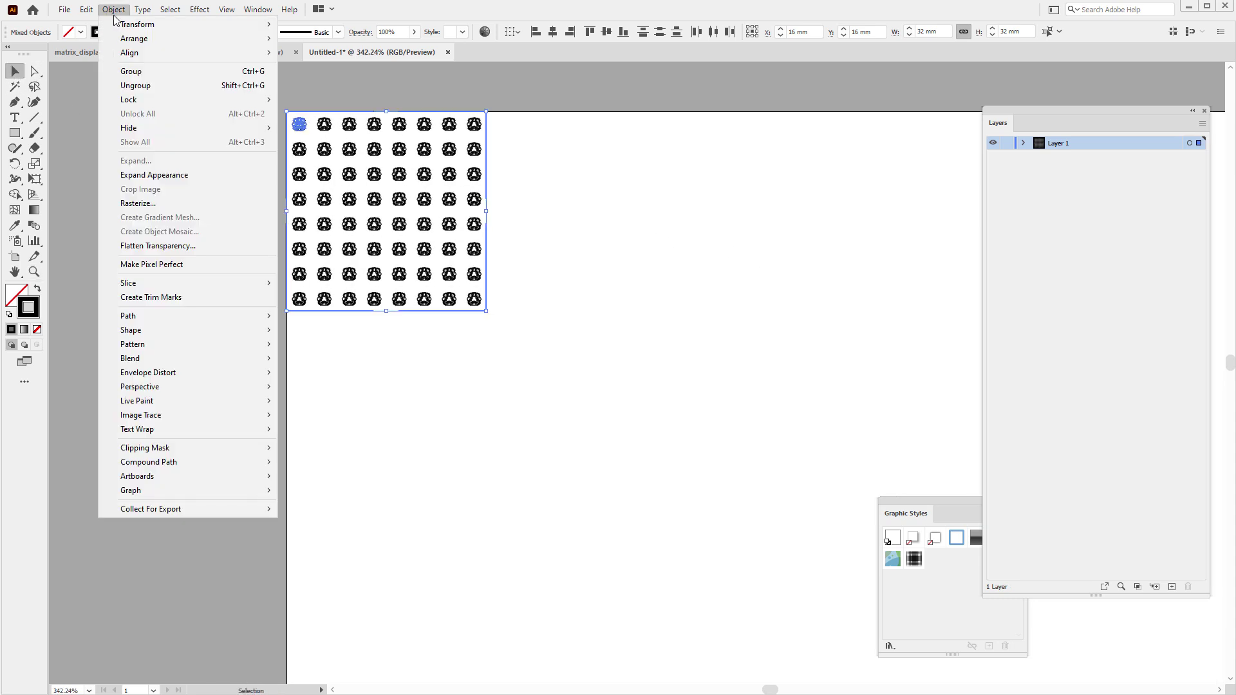
mouse_move(161, 24)
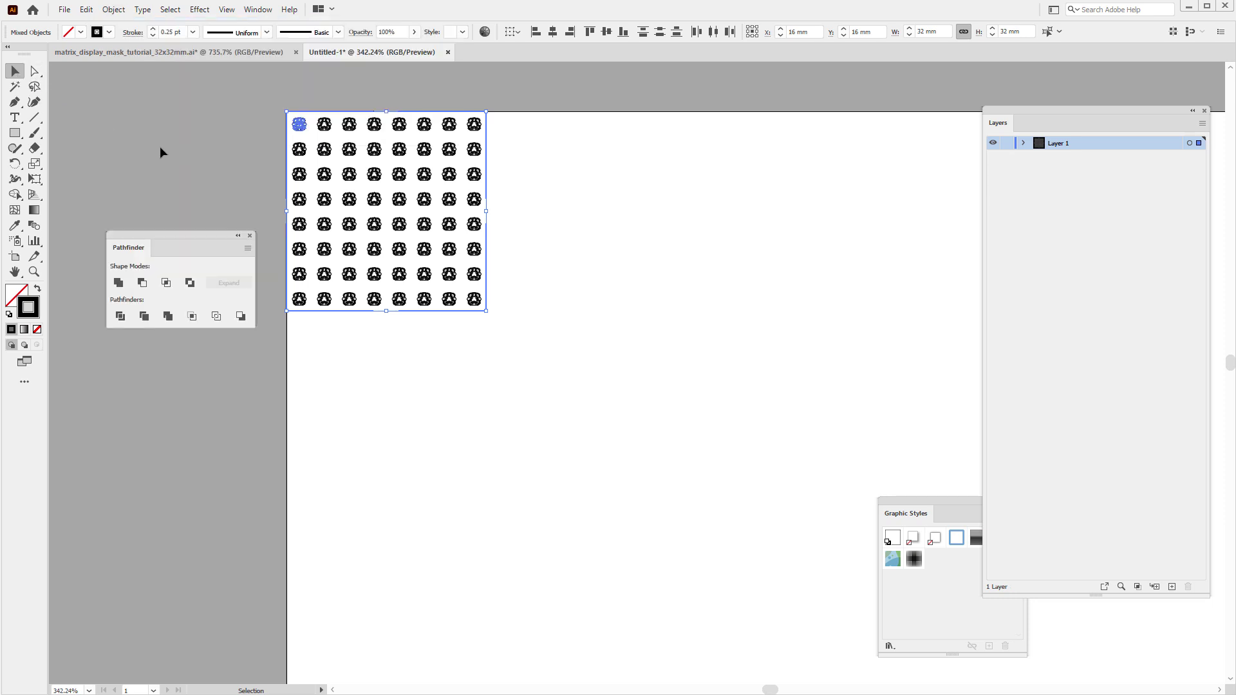
key(Return)
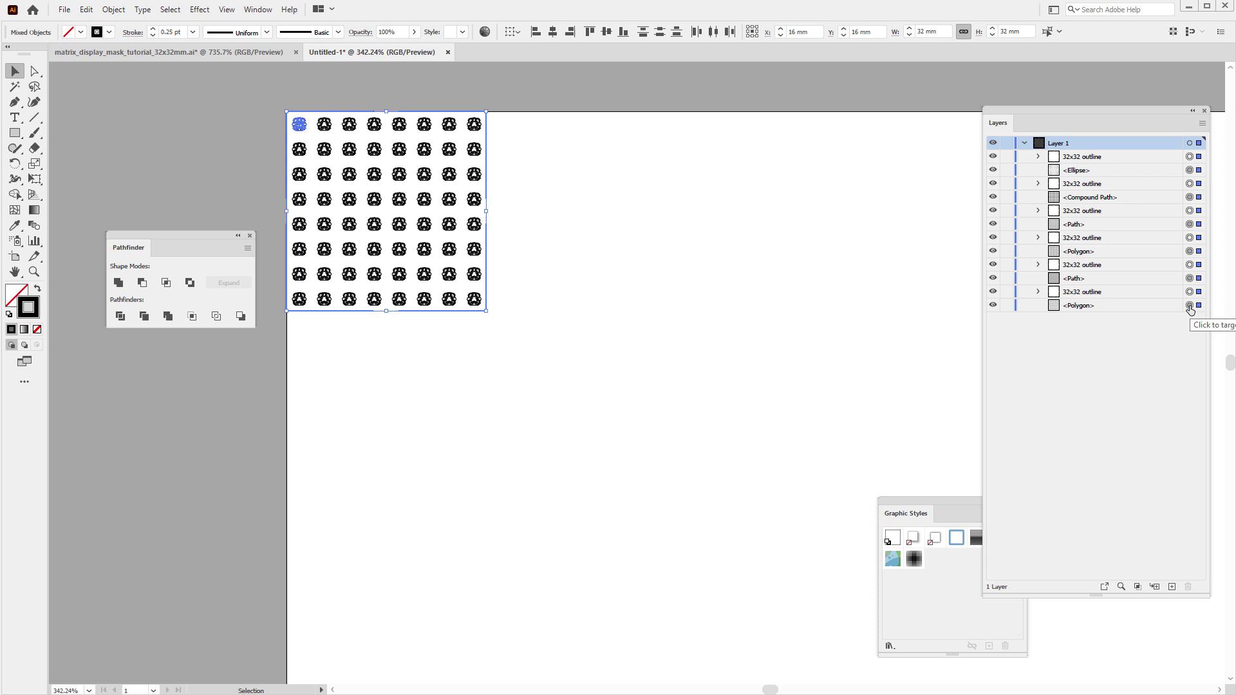
key(Return)
key(Escape)
key(Return)
text(40)
key(Return)
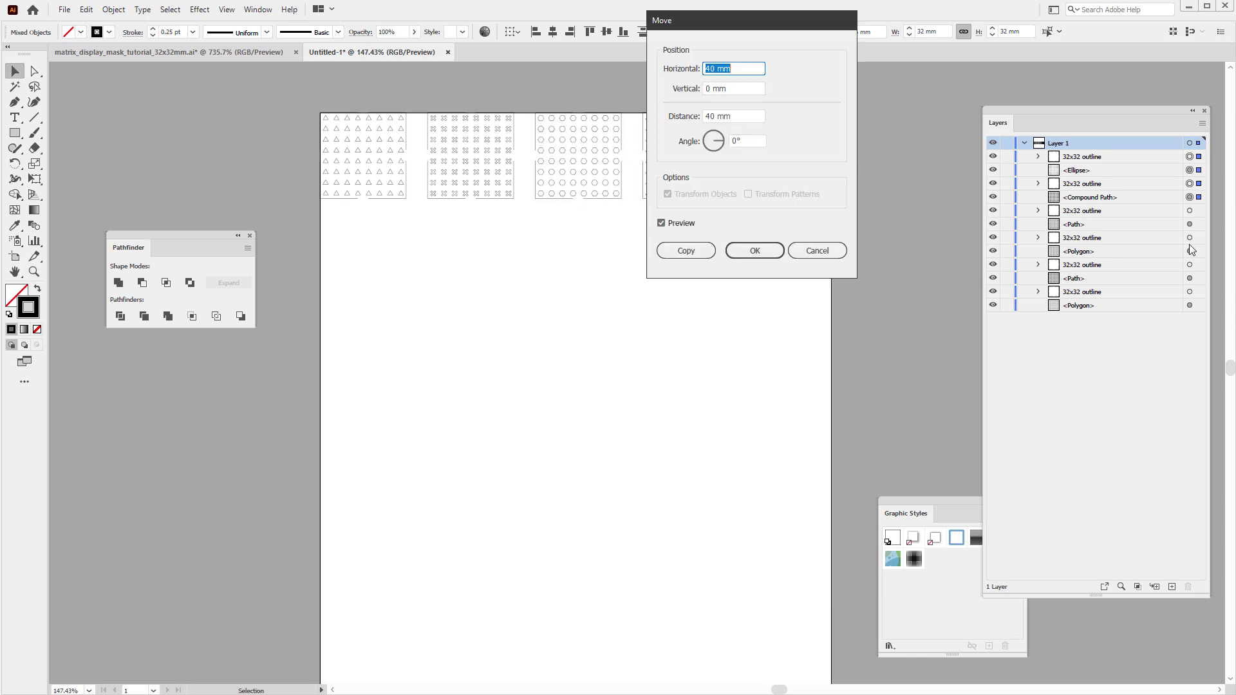
text(-160)
key(Tab)
text(40)
key(Return)
Shift all six grids 10 mm right and down, then zoom in on the arranged layout
key(ctrl+a)
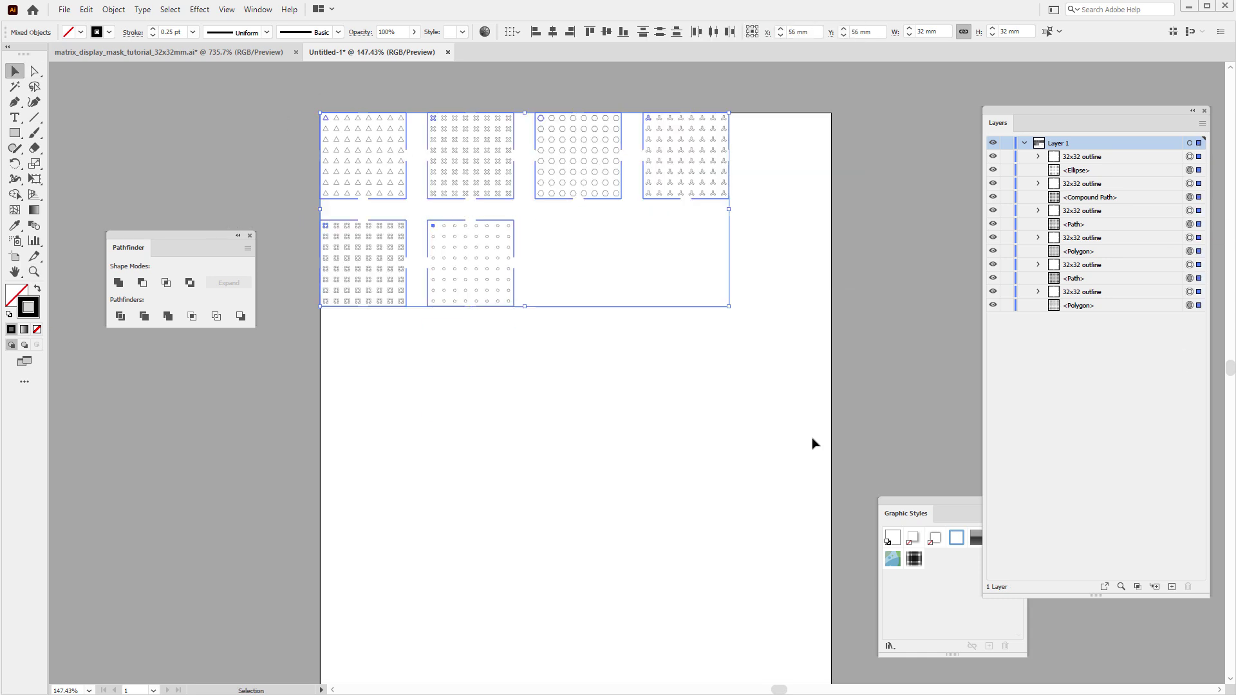
key(Return)
text(10)
key(Tab)
text(10)
key(Return)
click(775, 372)
key(z)
click(250, 235)
click(1022, 501)
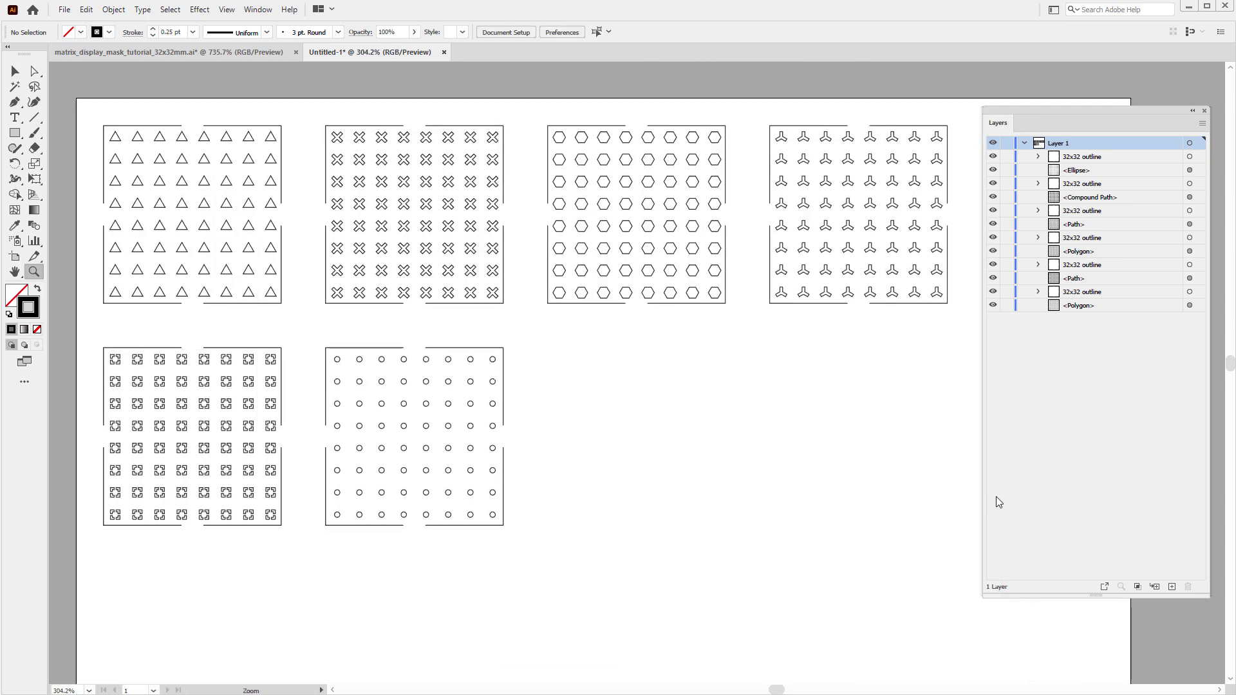
scroll(777, 420, down, 2)
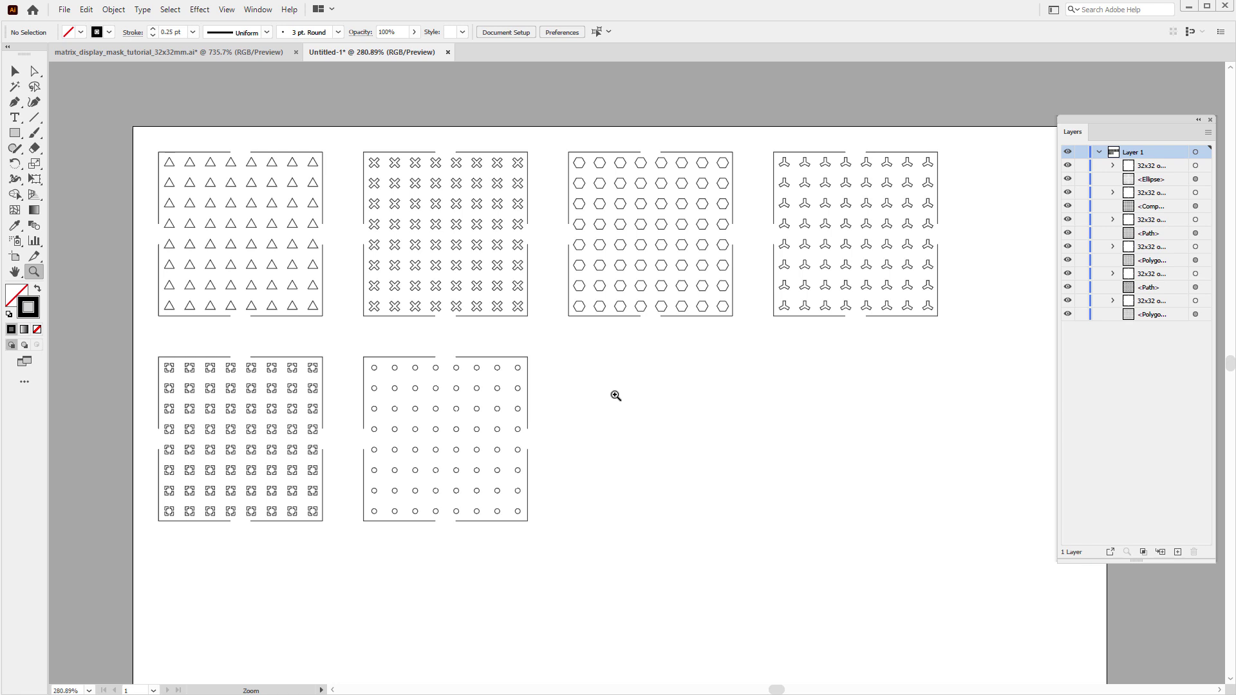
Highlight 'Drawing Exchange Format' on the DXF explainer web page, then return to Illustrator
key(alt+Tab)
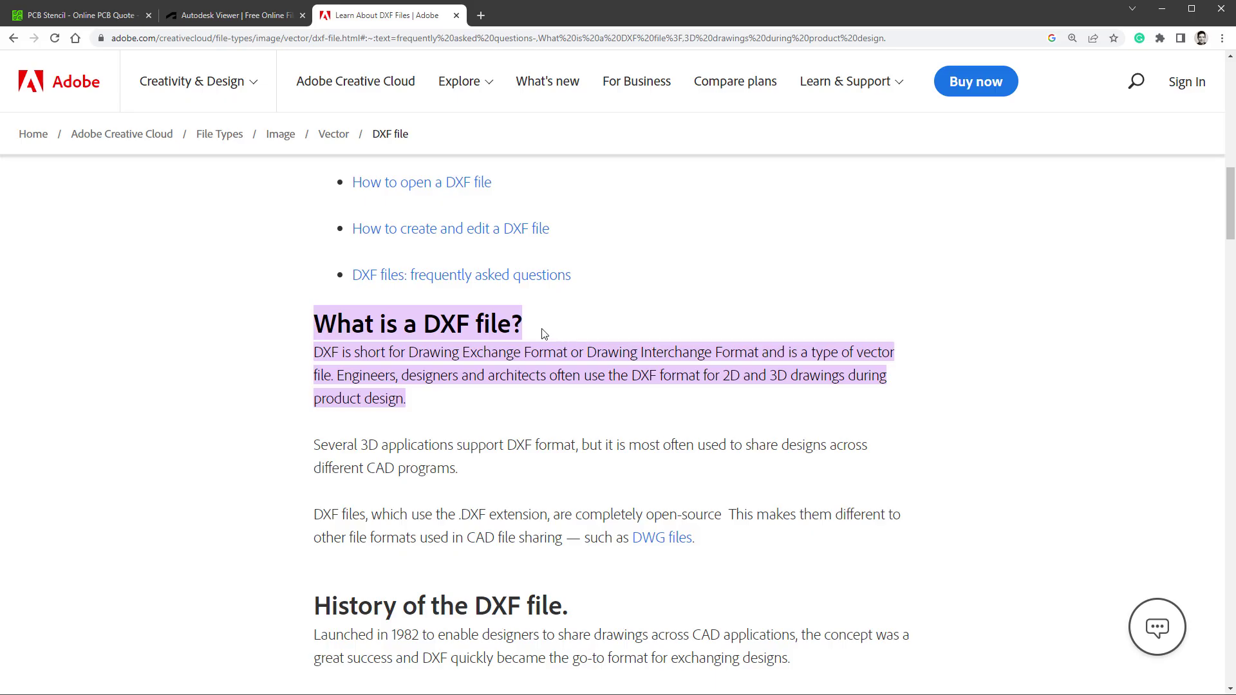
drag(410, 353, 572, 353)
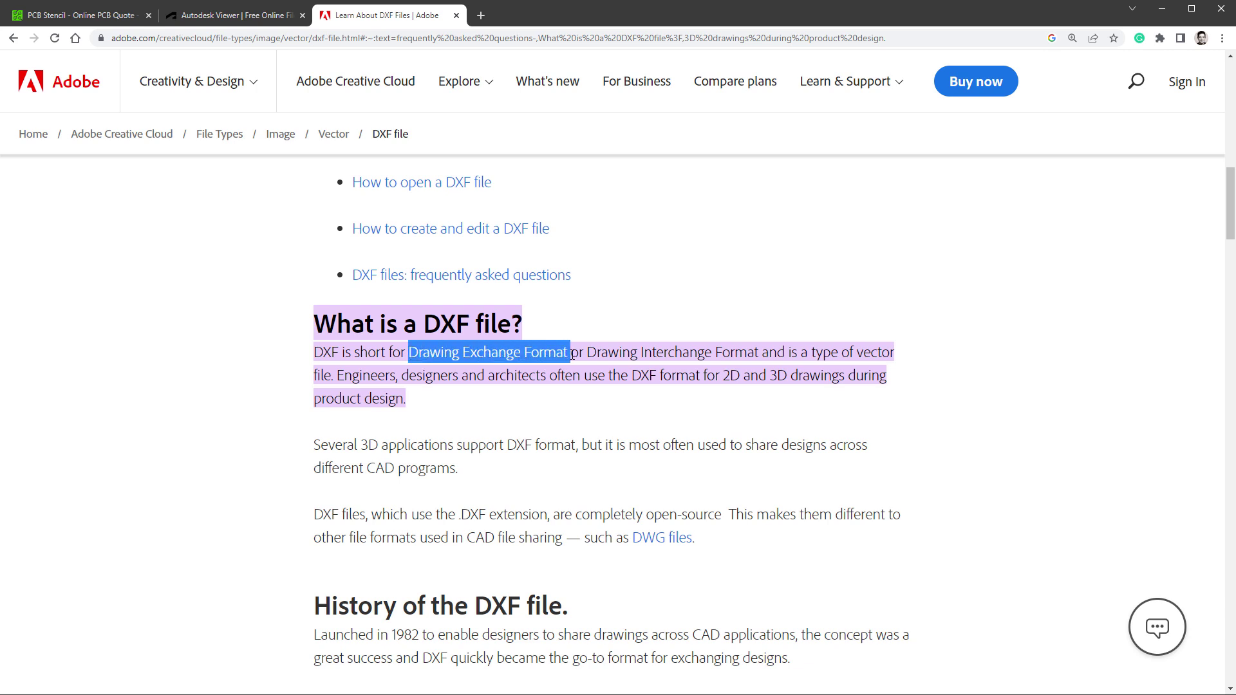
click(590, 356)
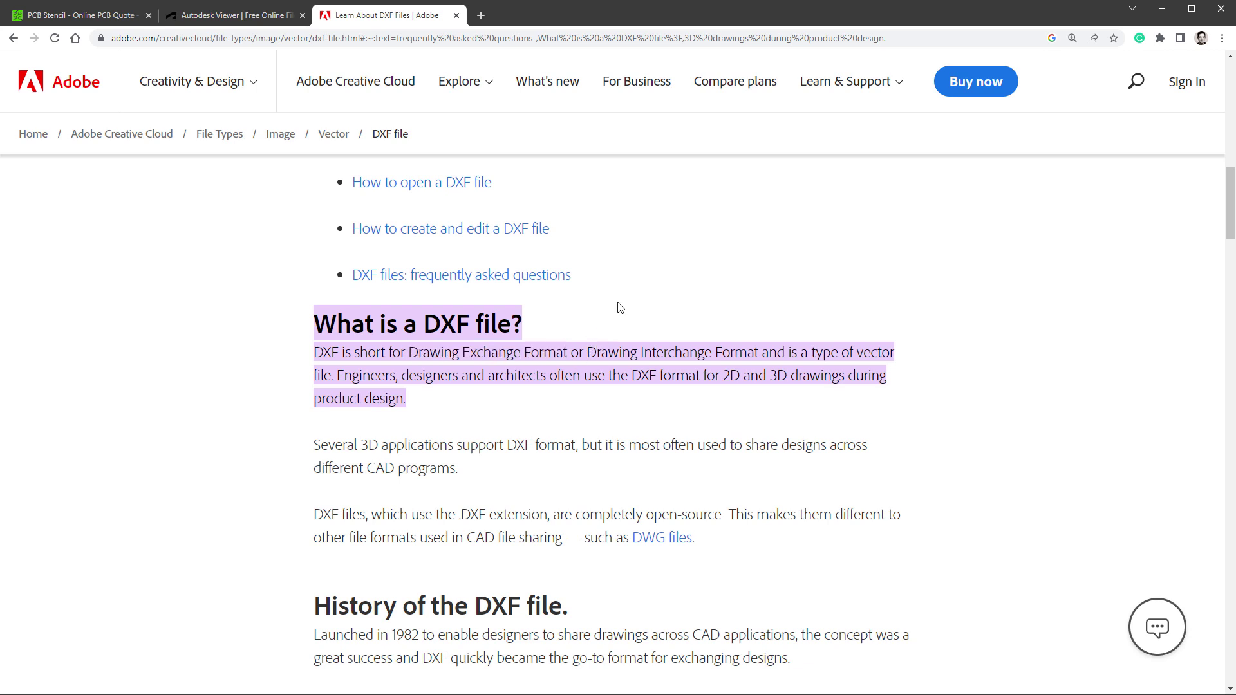
key(alt+Tab)
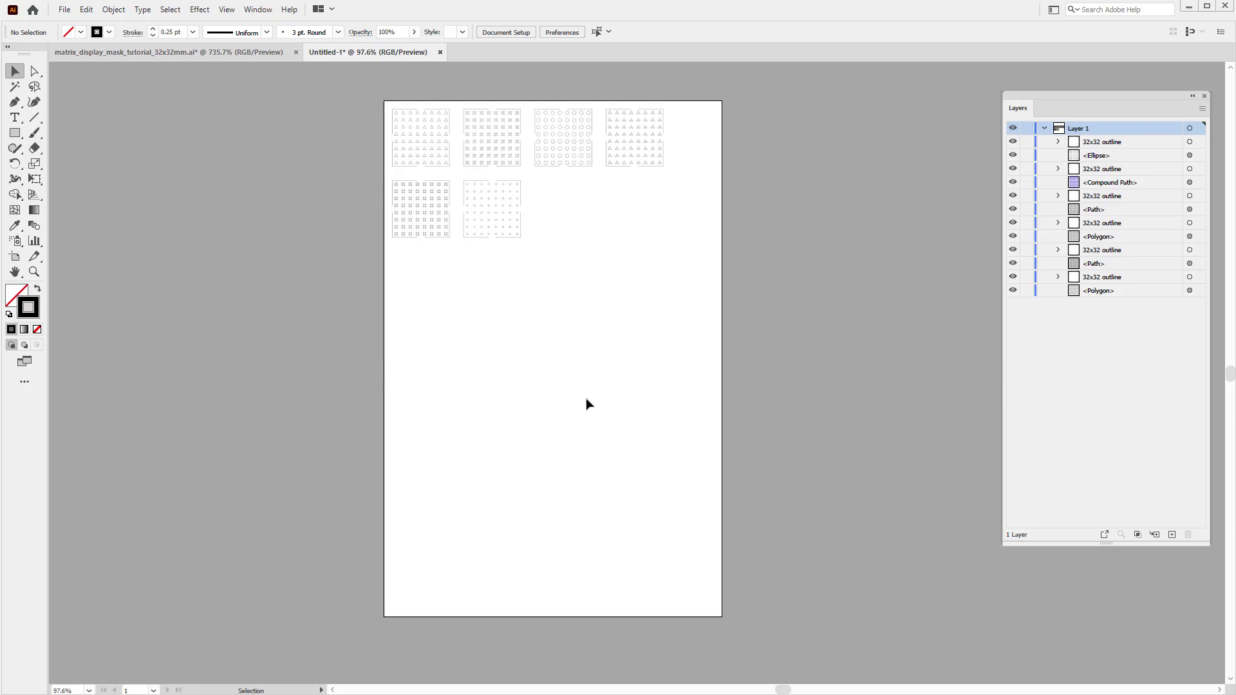
Draw a 190×290 mm rectangle and centre it horizontally and vertically on the artboard
click(18, 137)
click(496, 284)
text(1)
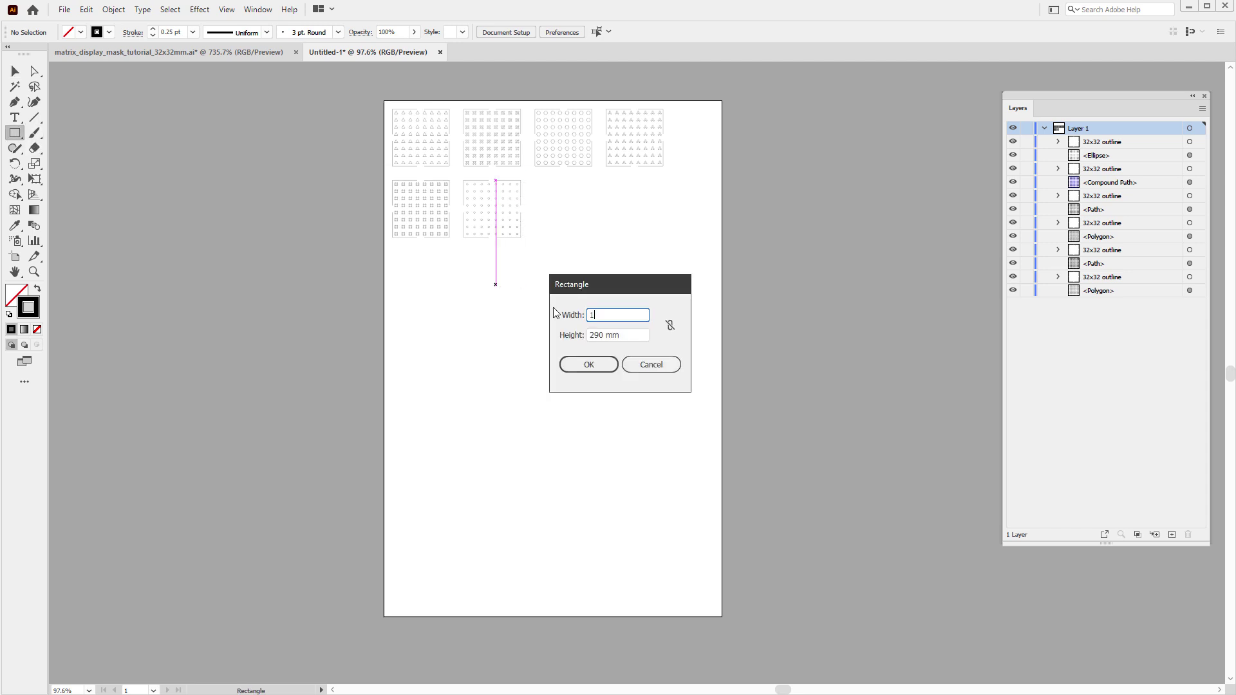
text(90)
key(Tab)
text(290)
key(Return)
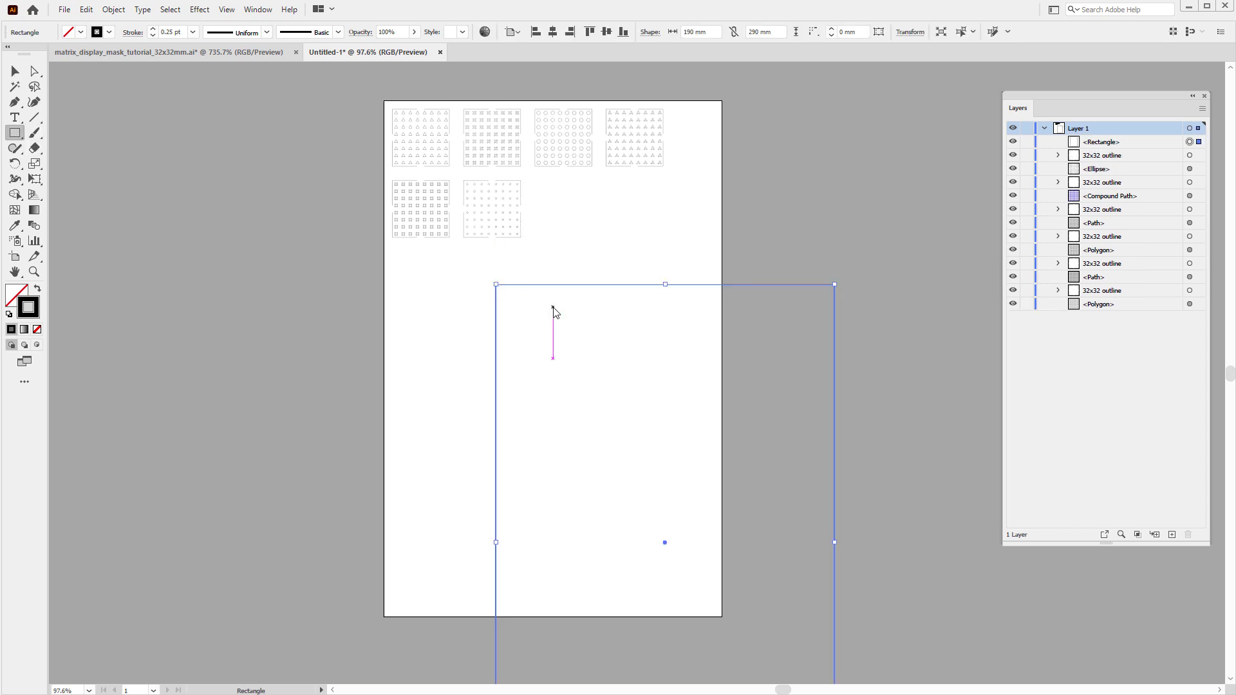
click(553, 31)
click(607, 32)
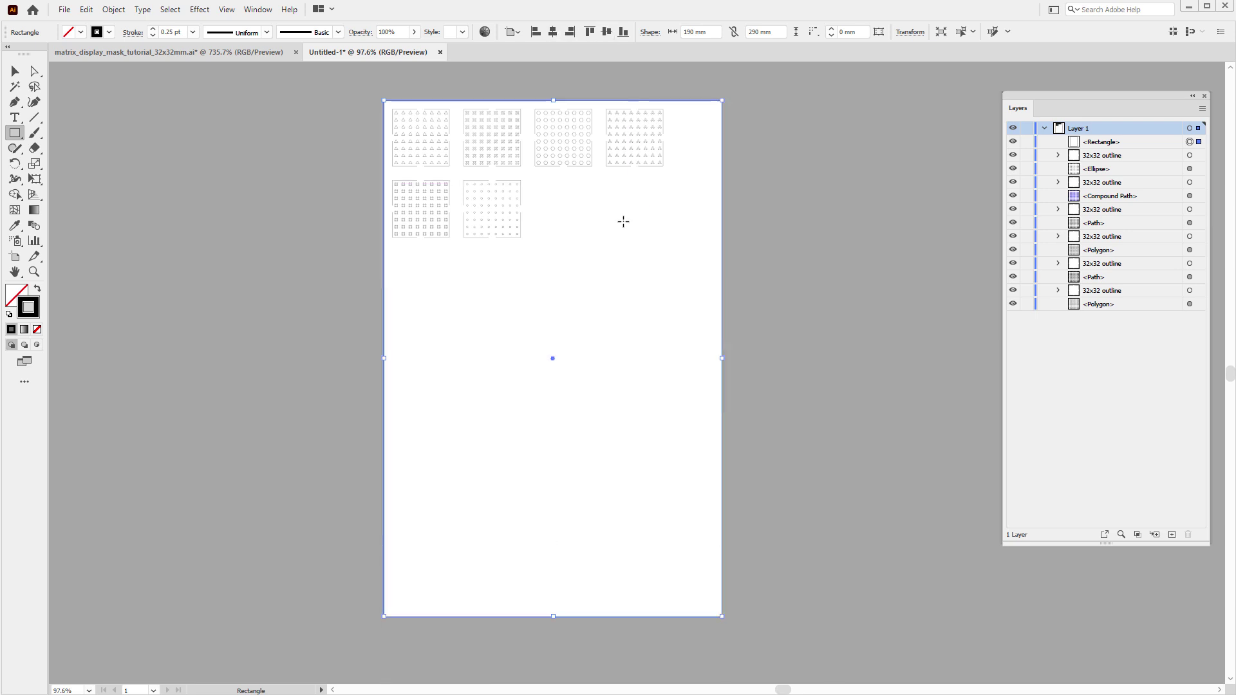
click(15, 71)
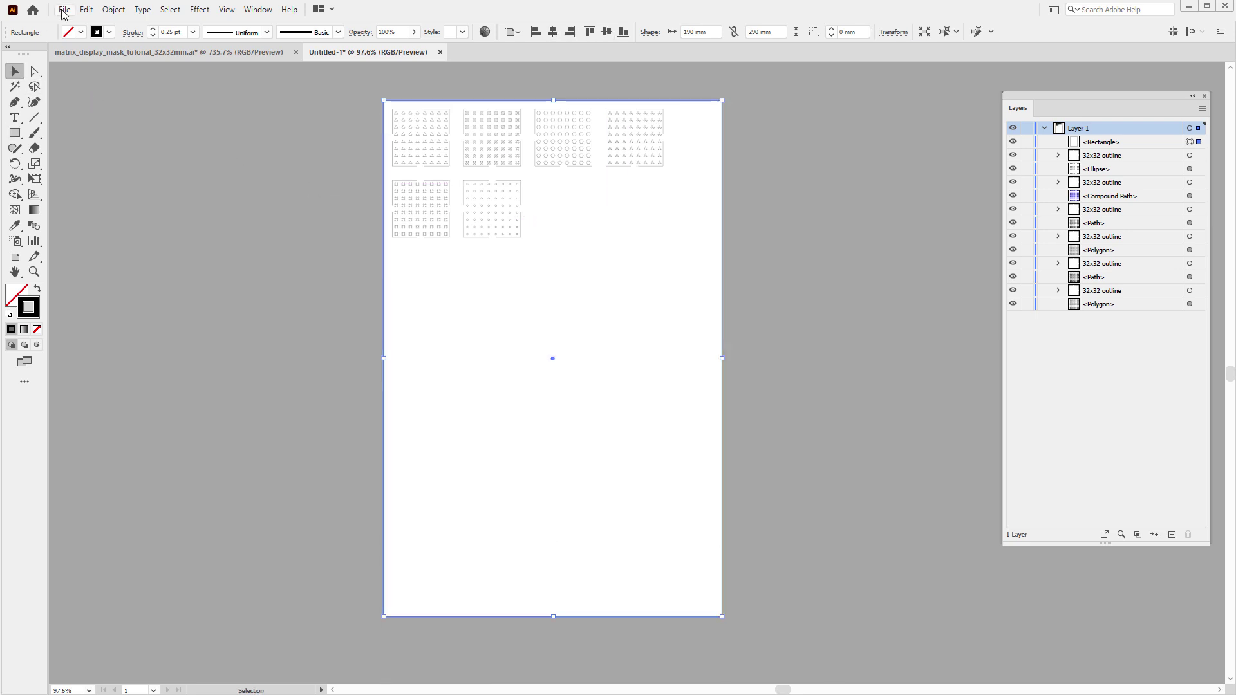
Export the document as matrix_display_mask_overlay in DXF format
click(64, 10)
mouse_move(134, 255)
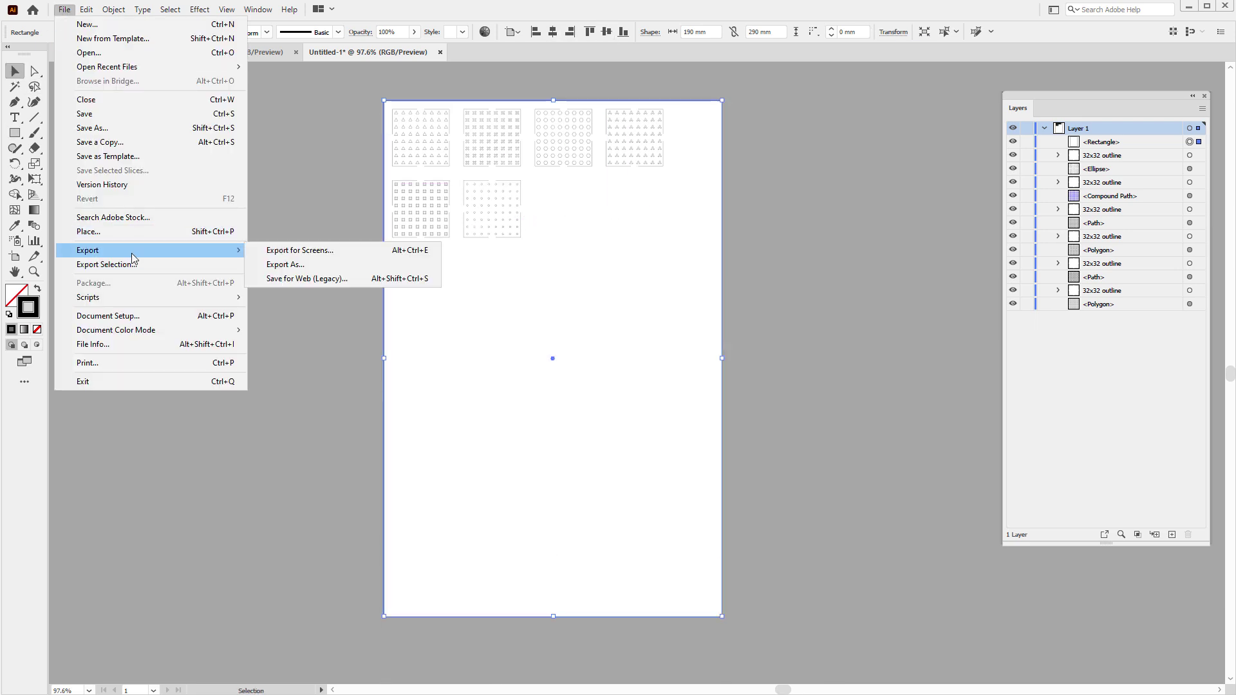
click(307, 265)
click(312, 448)
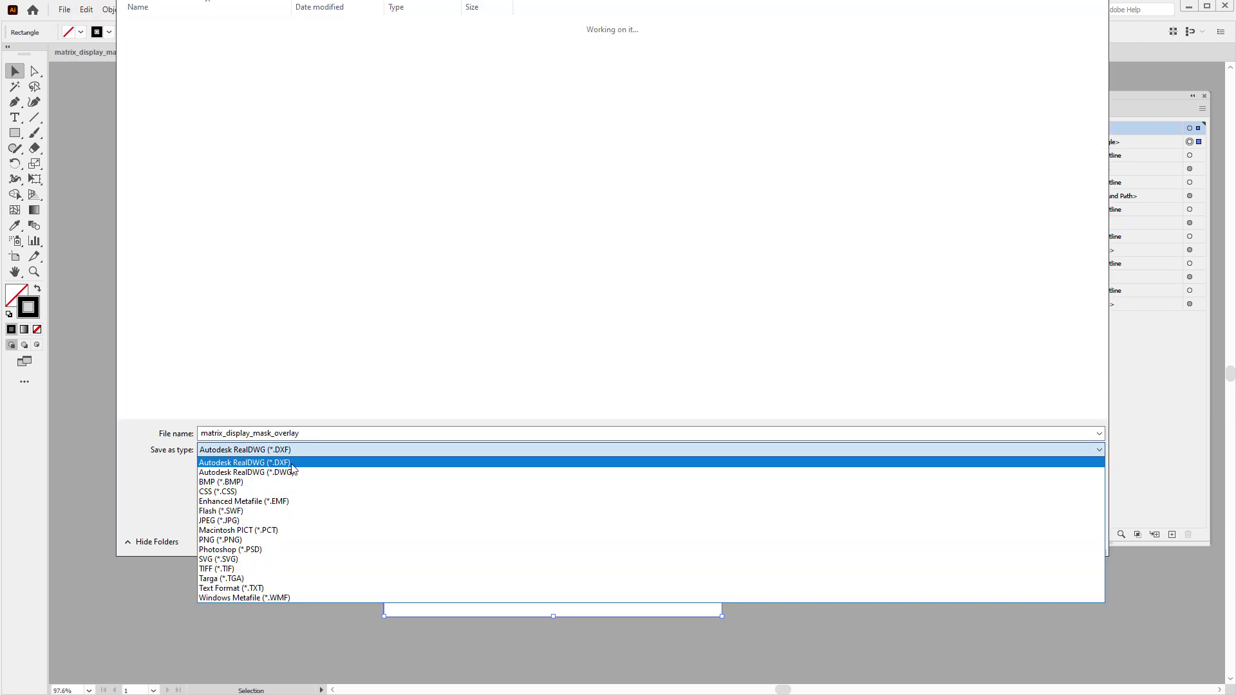
click(291, 464)
click(1001, 540)
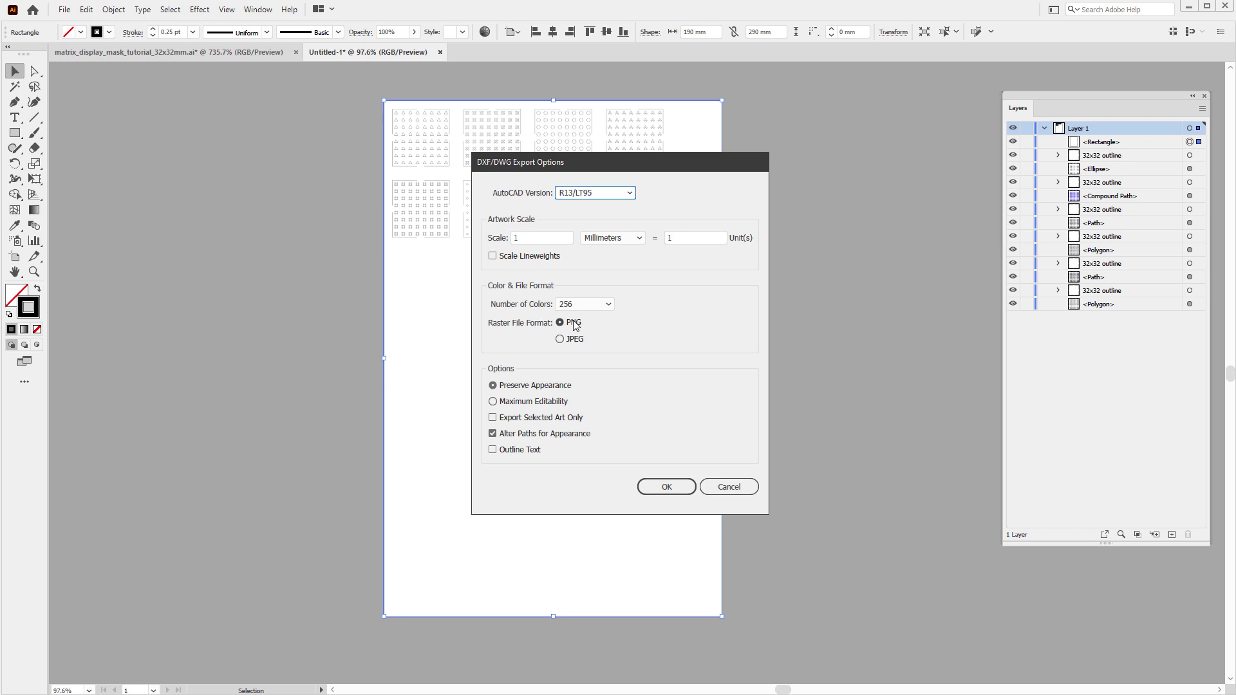
Confirm DXF options: AutoCAD R13/LT95, text outlines off, Preserve Appearance
click(506, 454)
click(510, 454)
click(608, 197)
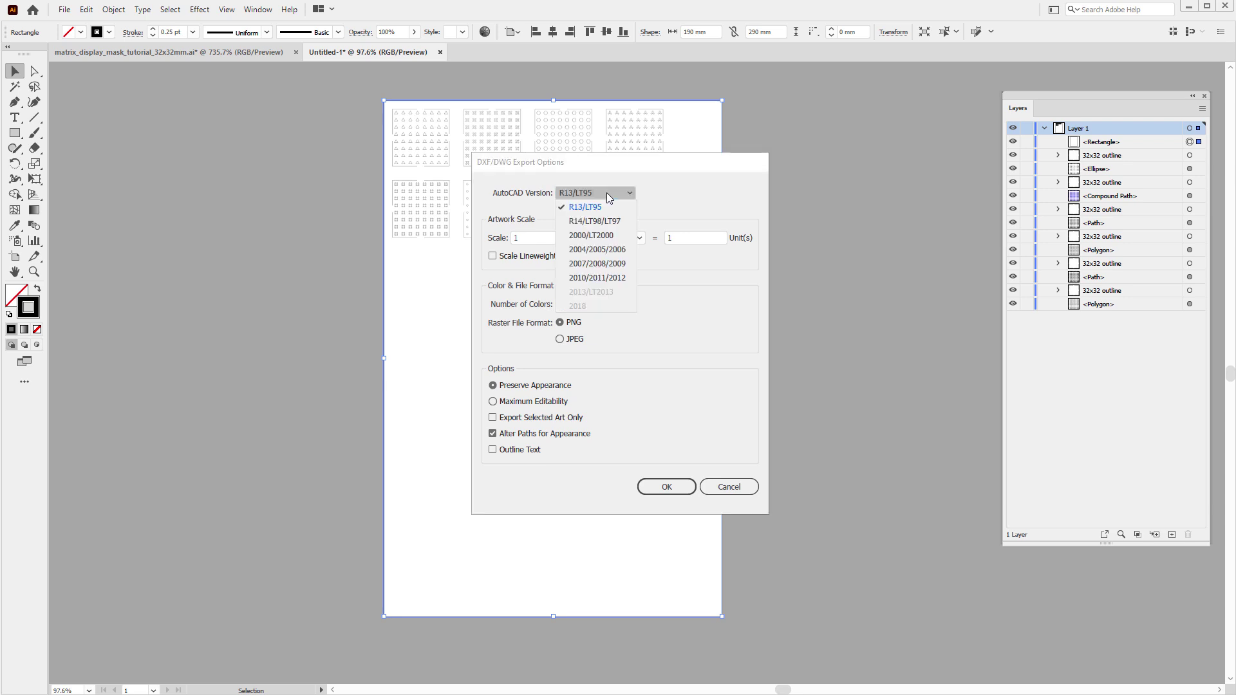
click(592, 208)
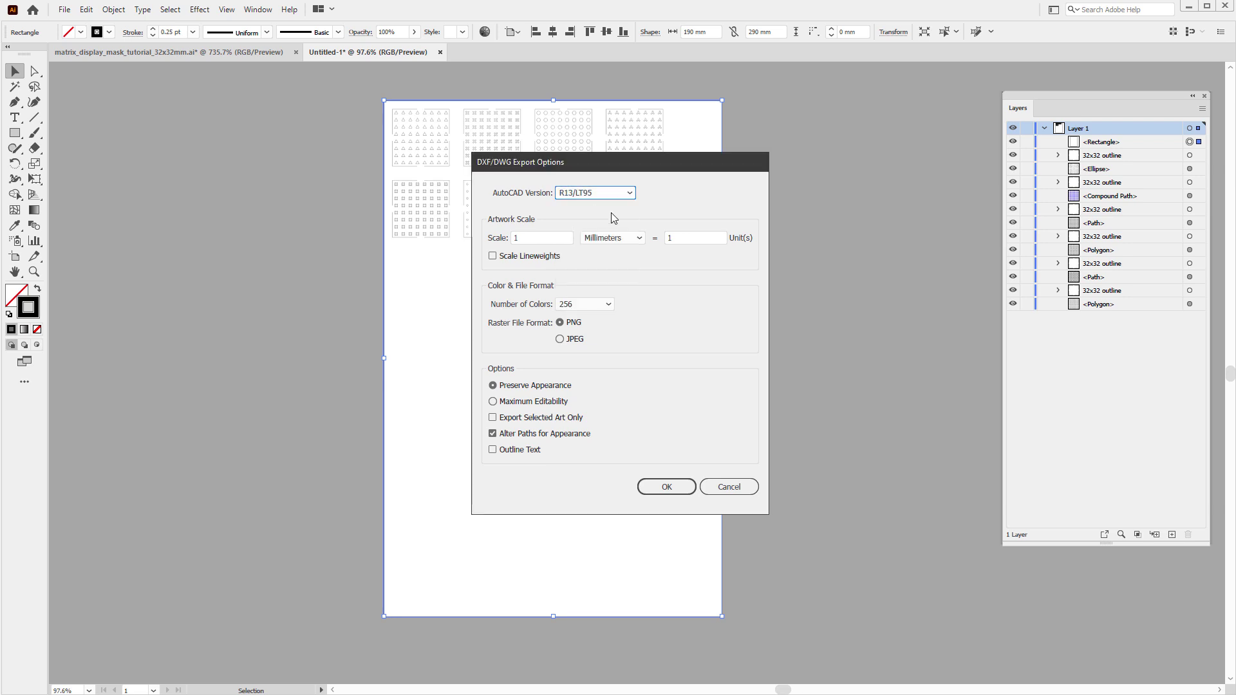
click(513, 390)
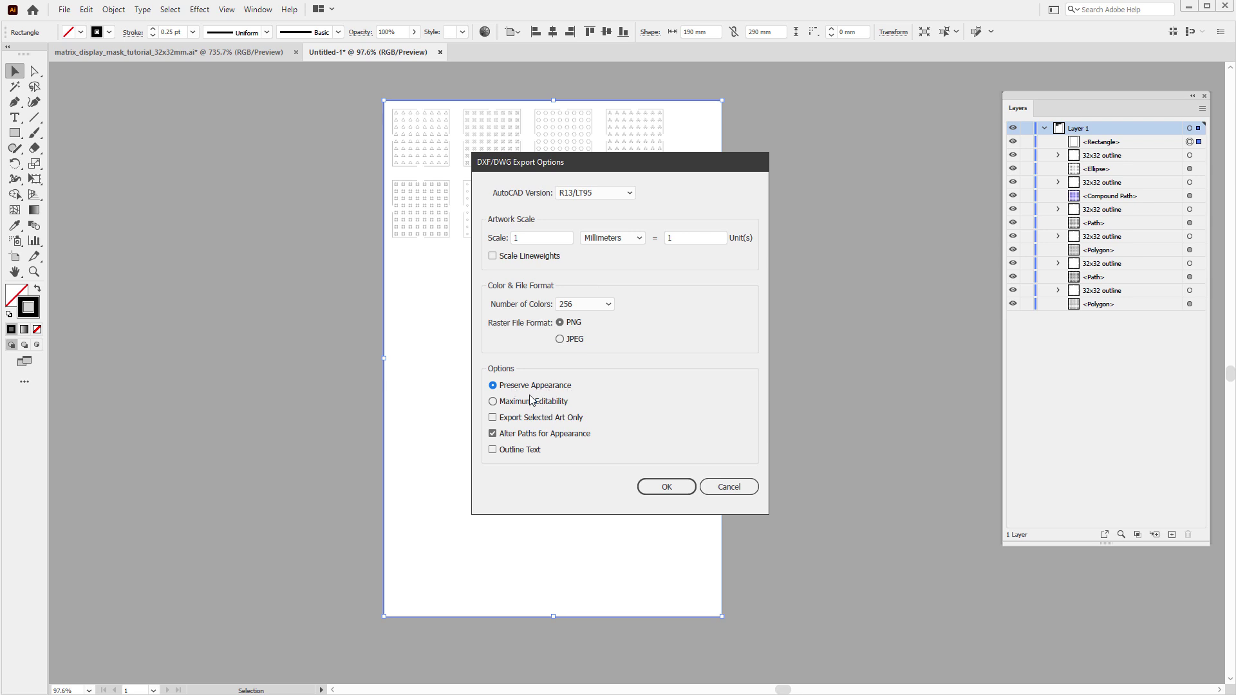
click(519, 405)
click(519, 388)
click(670, 486)
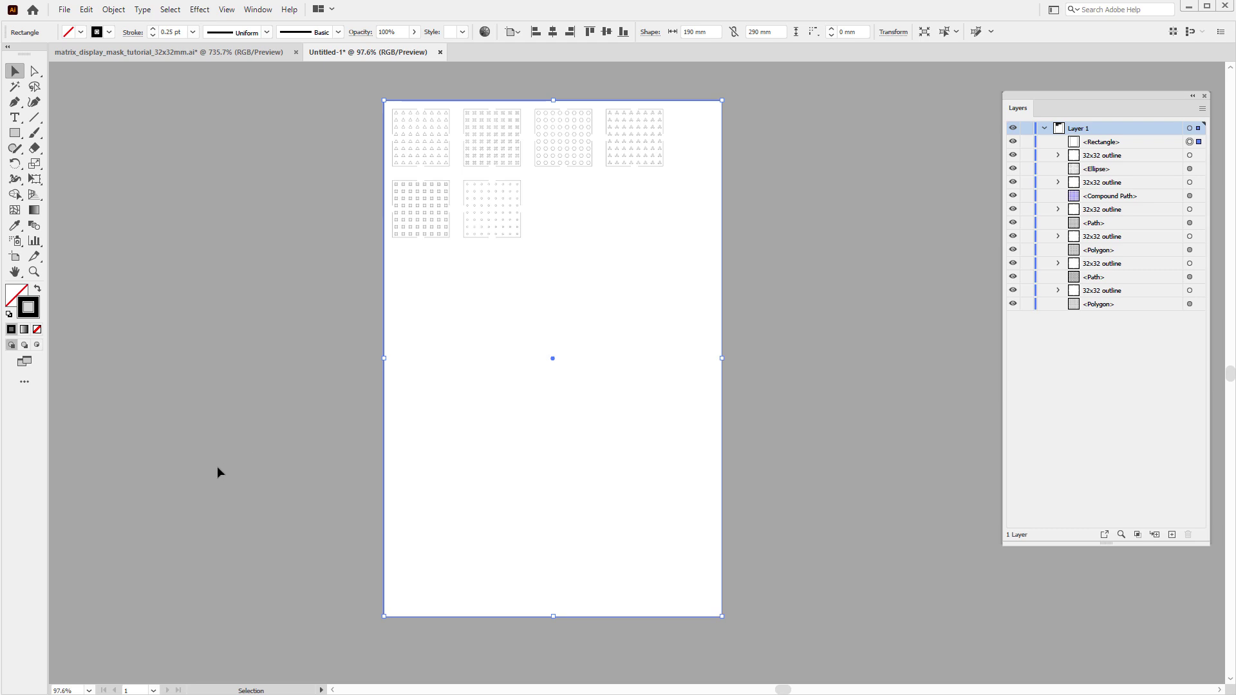
key(alt+Tab)
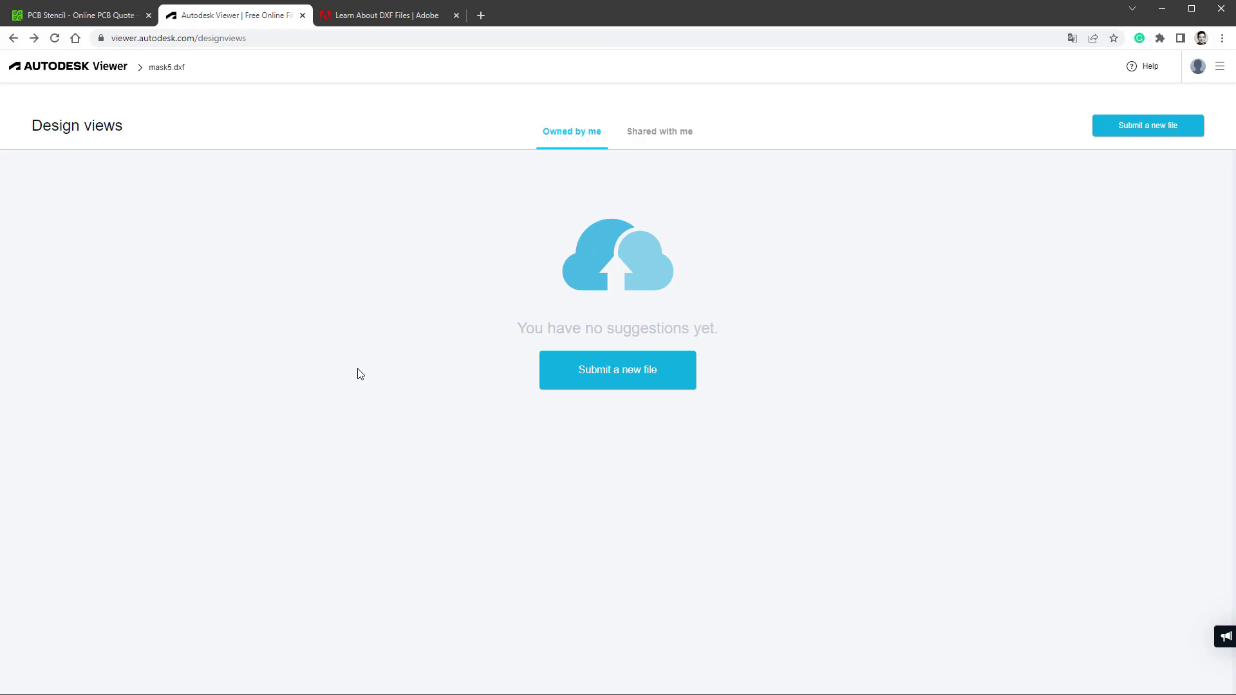
Upload matrix_display_mask_overlay.dxf to Autodesk Viewer and frame the whole sheet
key(ctrl+l)
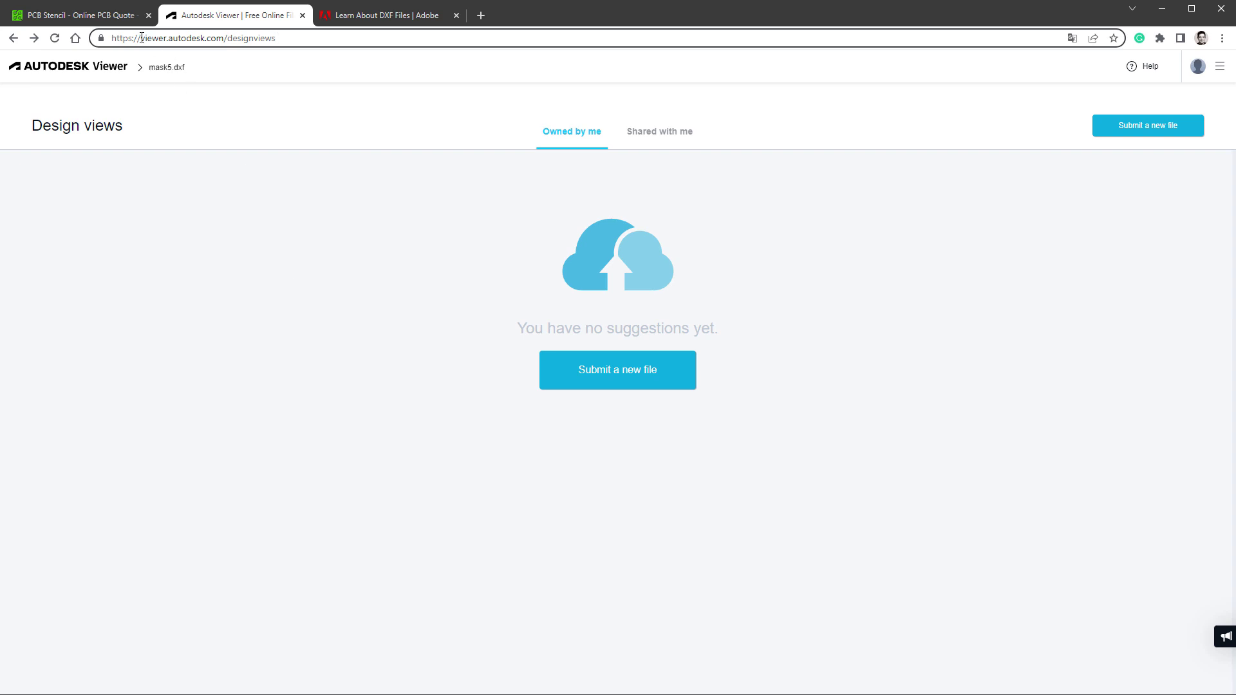
drag(142, 38, 224, 37)
click(285, 37)
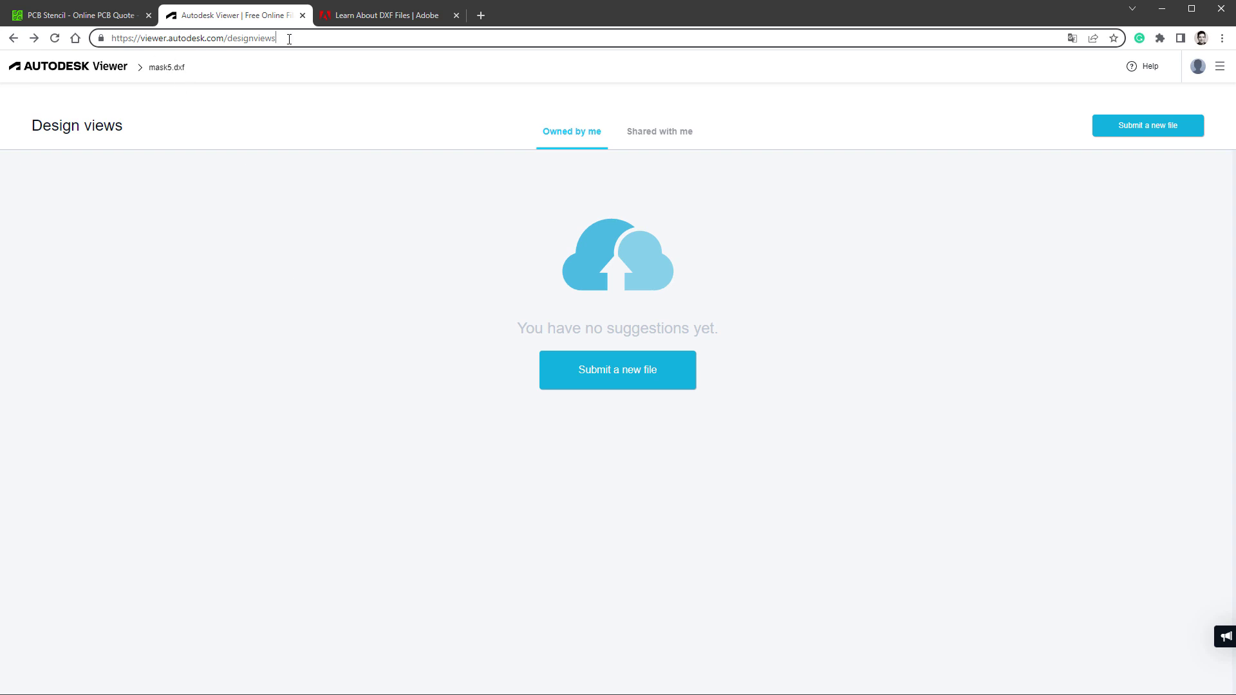
click(606, 379)
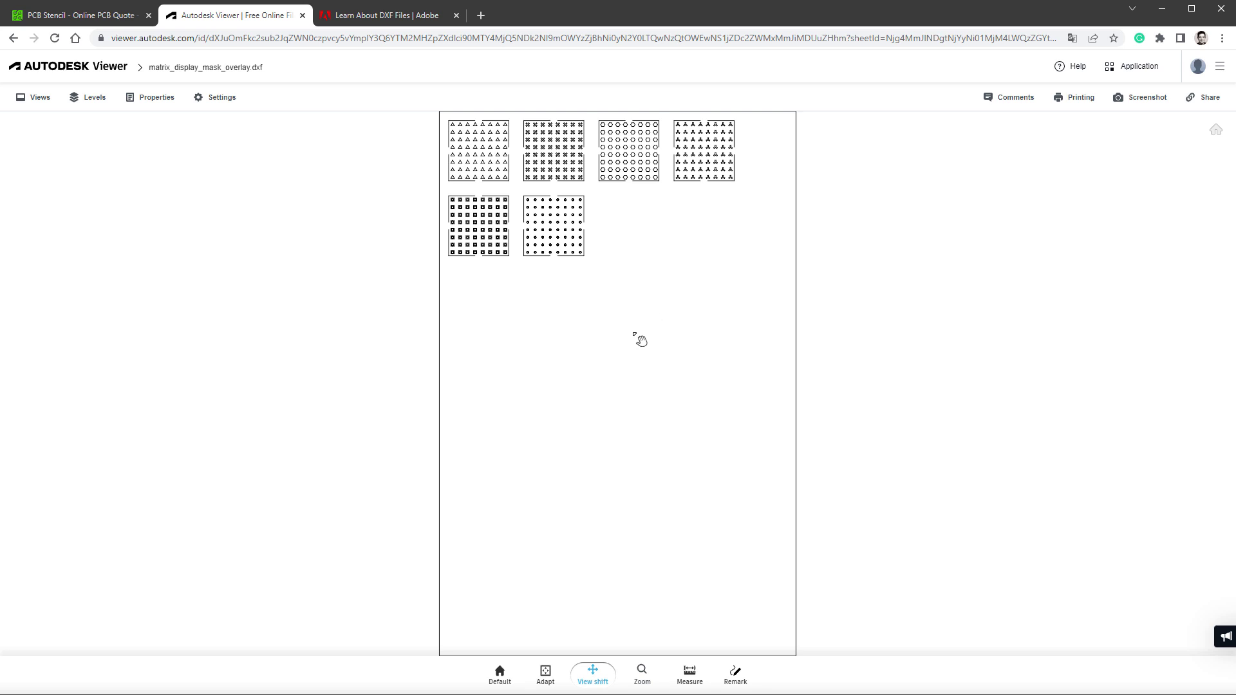
scroll(670, 305, up, 1)
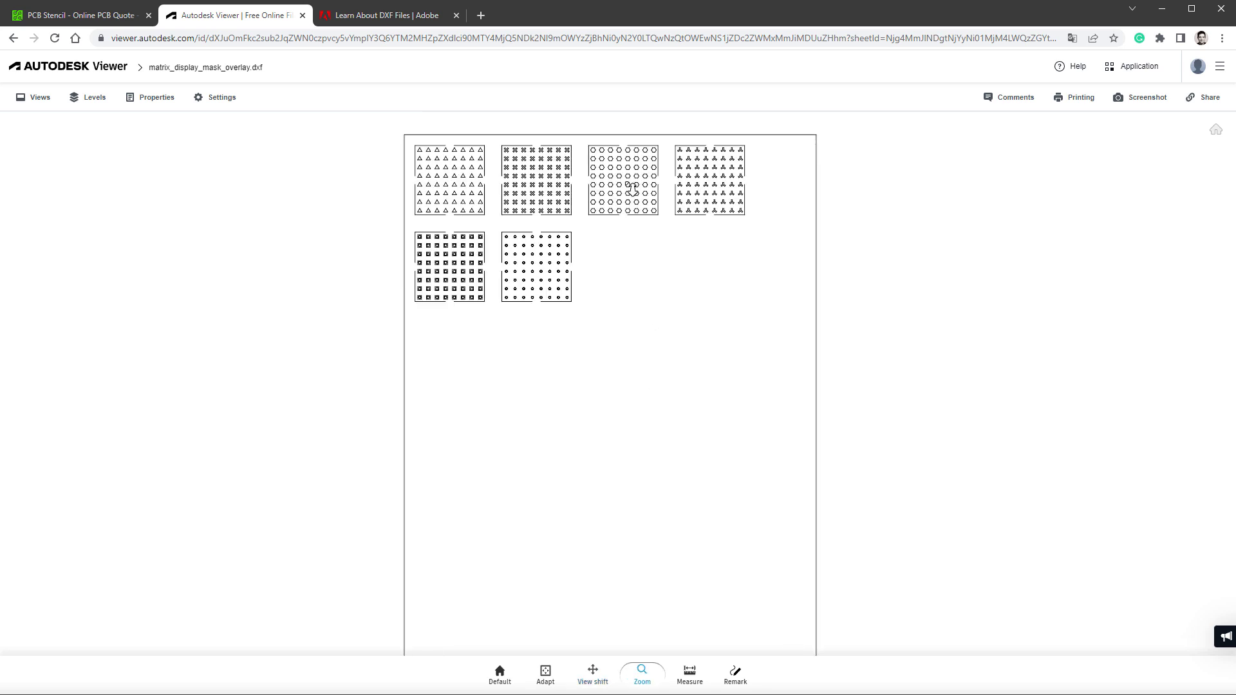
drag(632, 190, 451, 190)
click(599, 676)
mouse_move(599, 169)
mouse_down()
mouse_move(601, 474)
mouse_move(609, 415)
mouse_up()
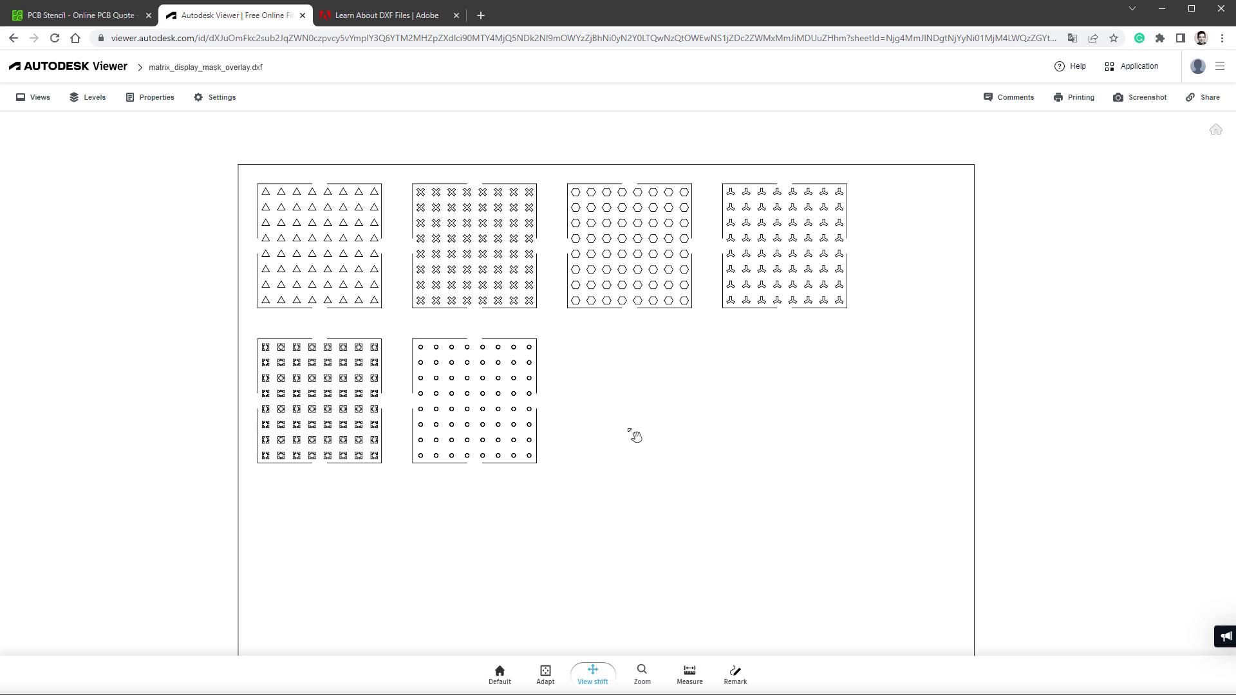
Measure the sheet width (190) and the X-pattern block width (32)
click(689, 673)
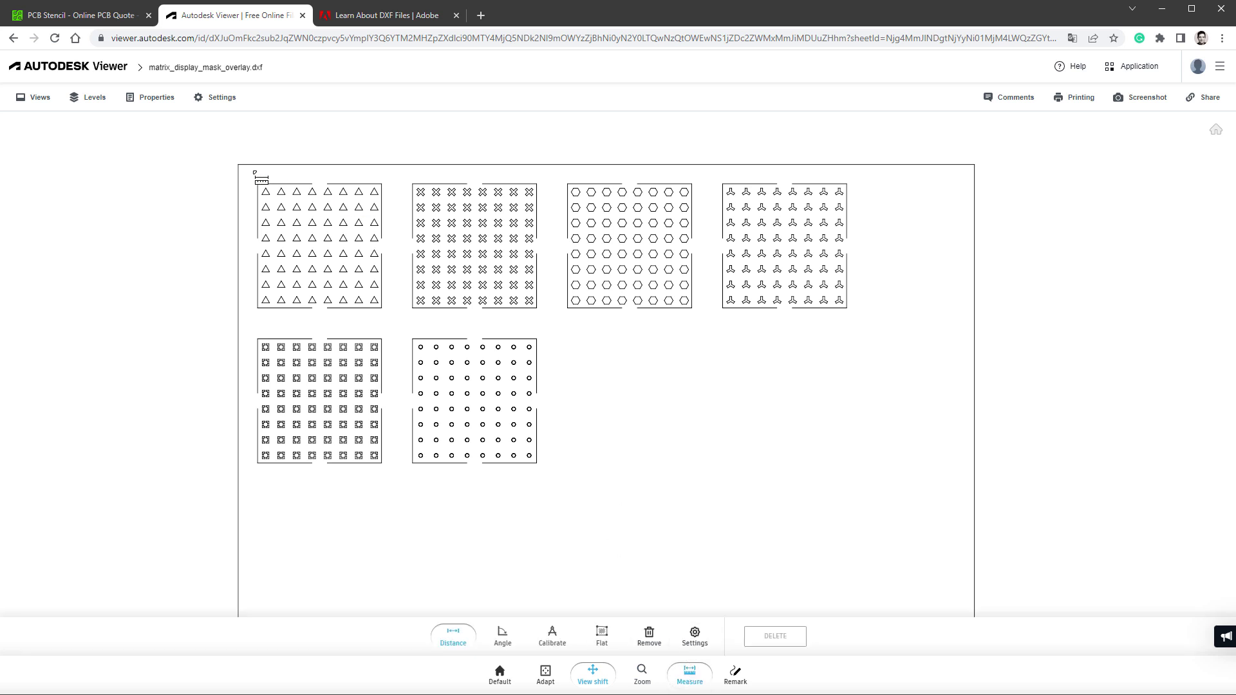
click(238, 166)
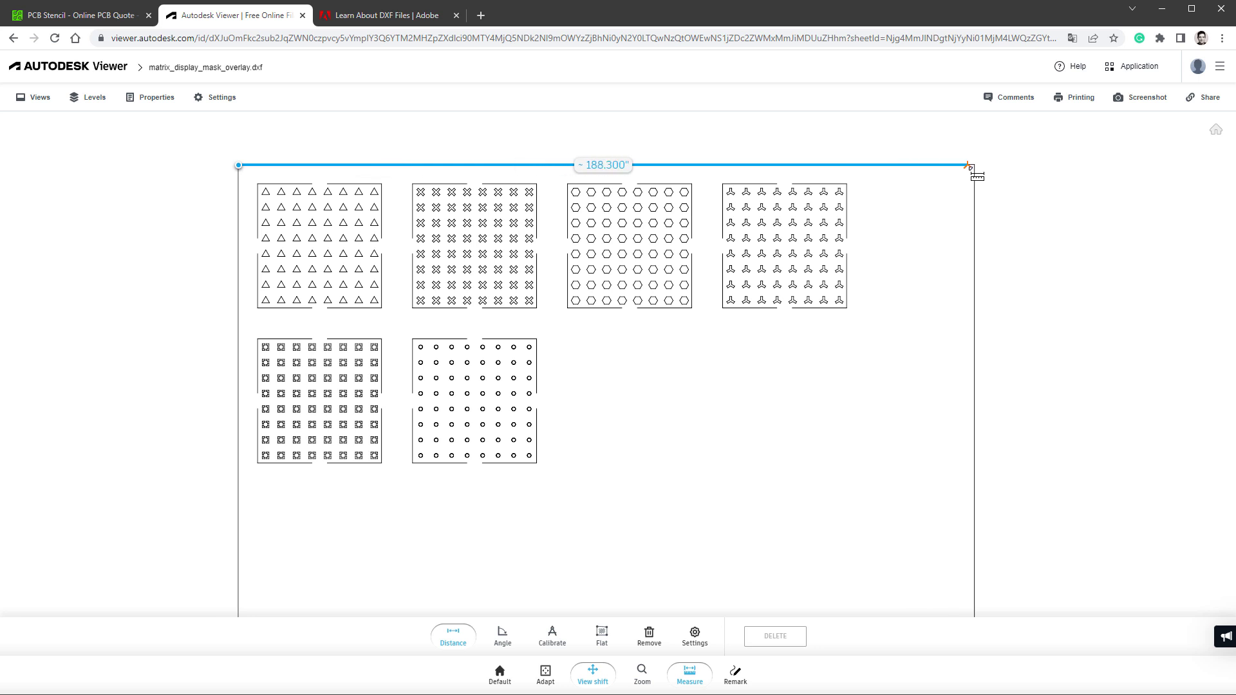
click(975, 166)
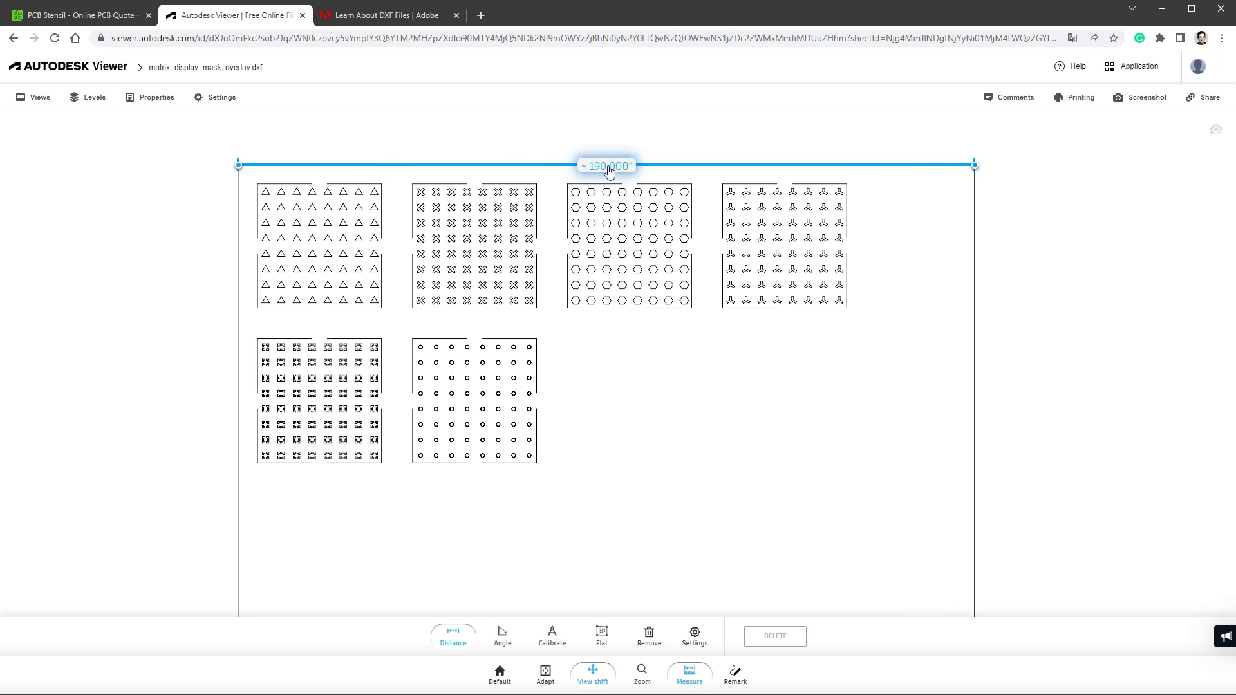
key(Escape)
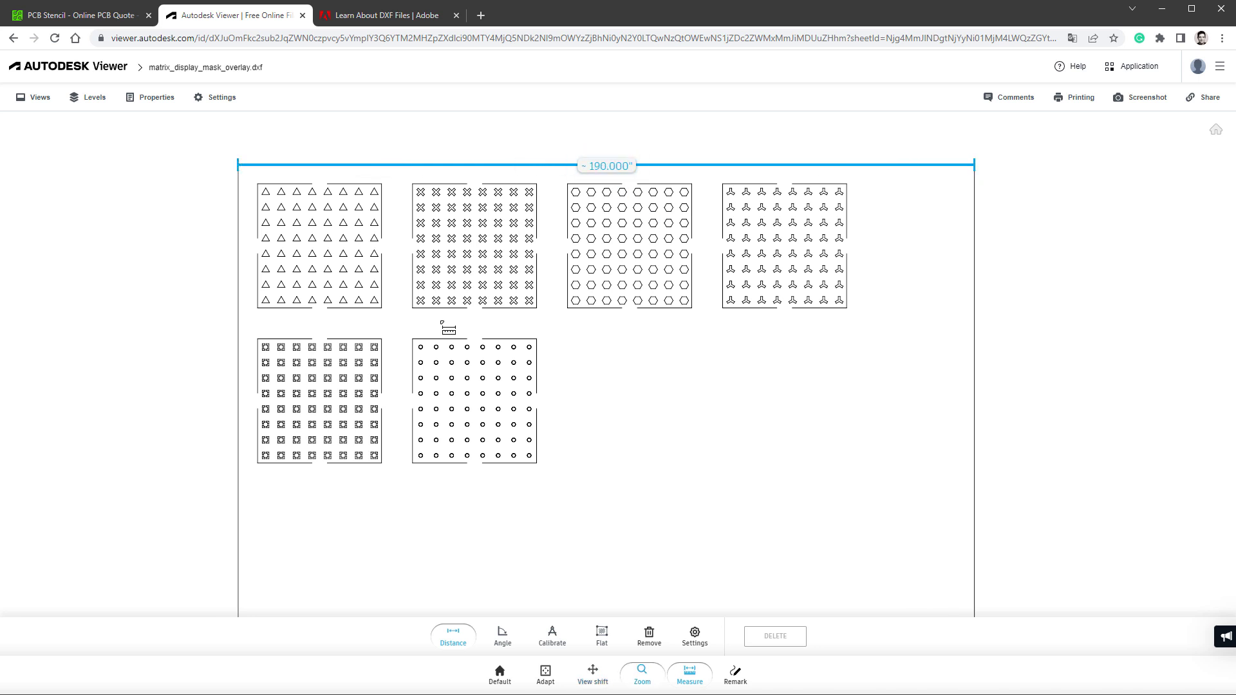
click(412, 184)
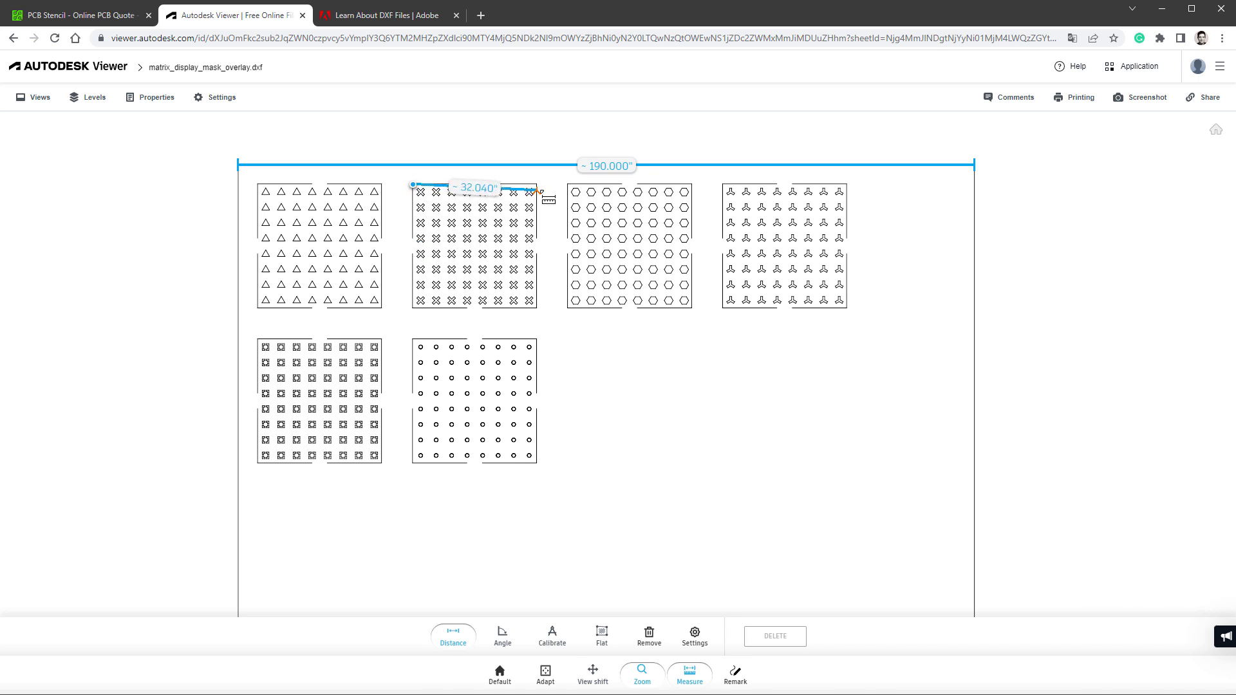
click(537, 185)
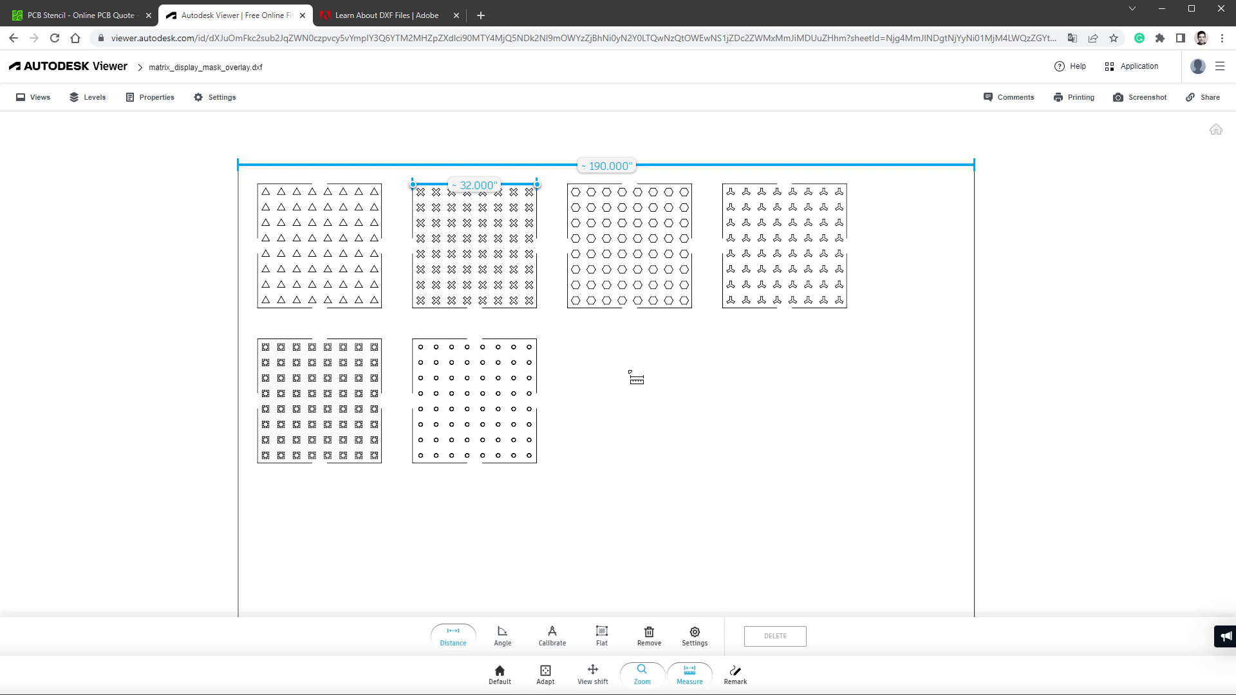
key(ctrl+shift+Tab)
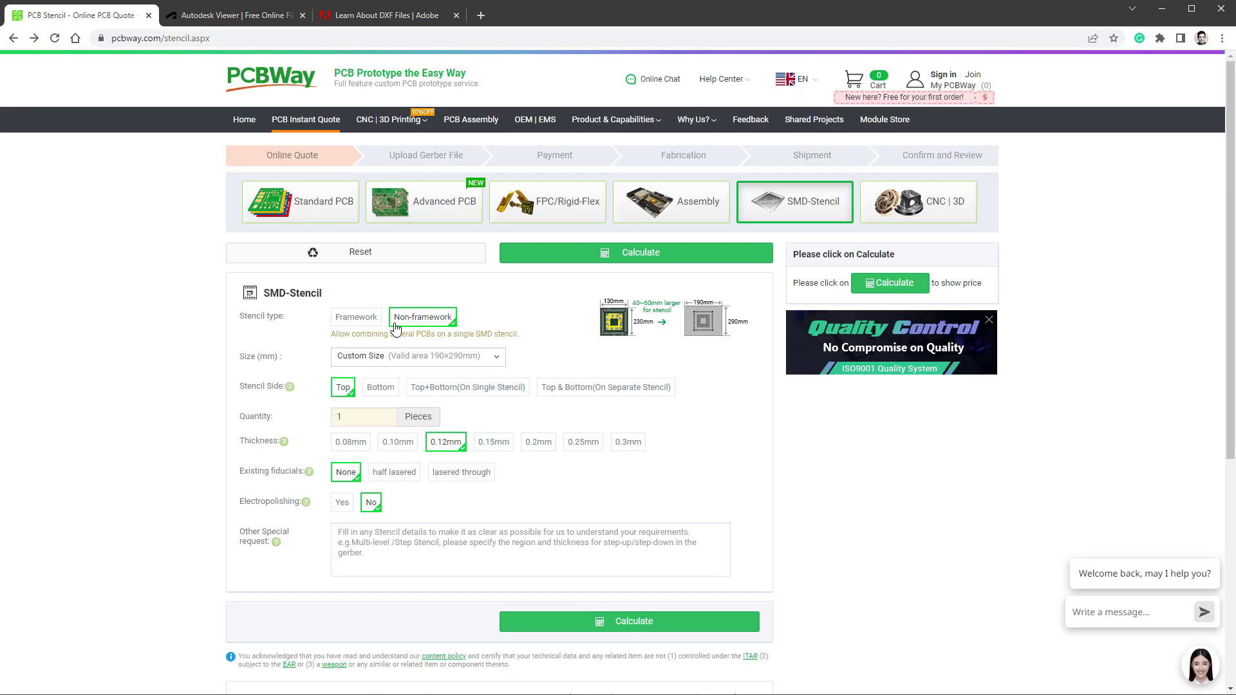
Keep the Custom Size 190×290 mm stencil and set its thickness to 0.25 mm
click(445, 357)
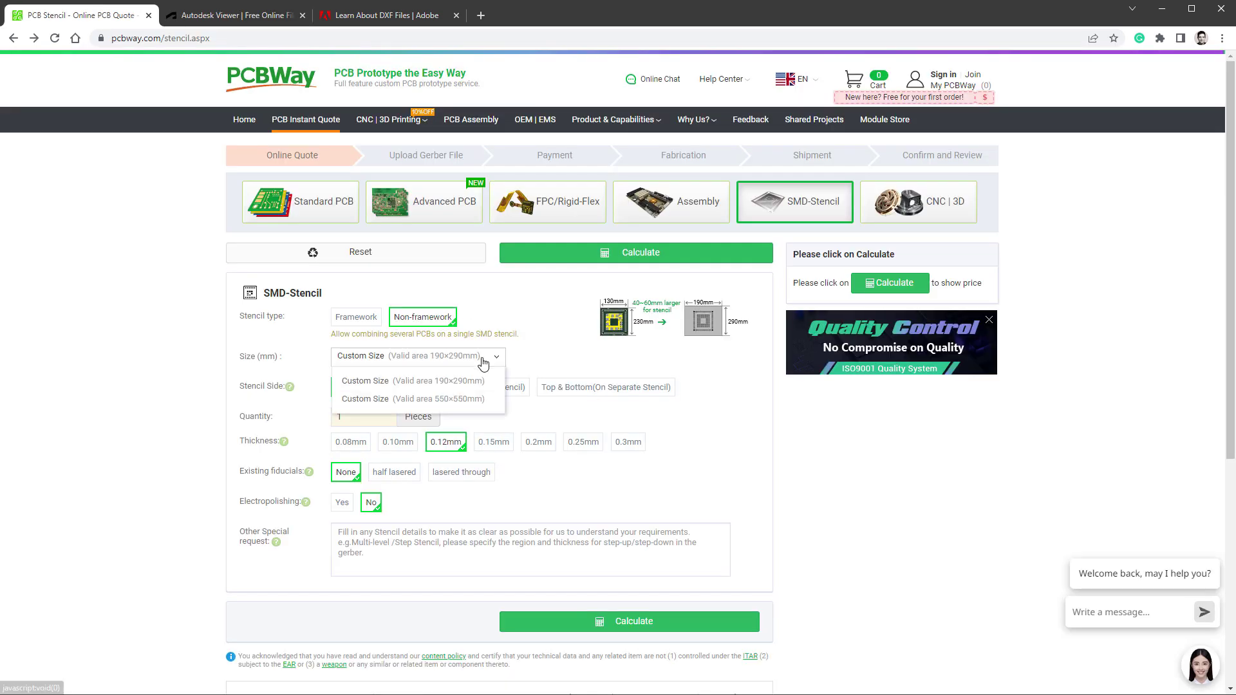
click(399, 382)
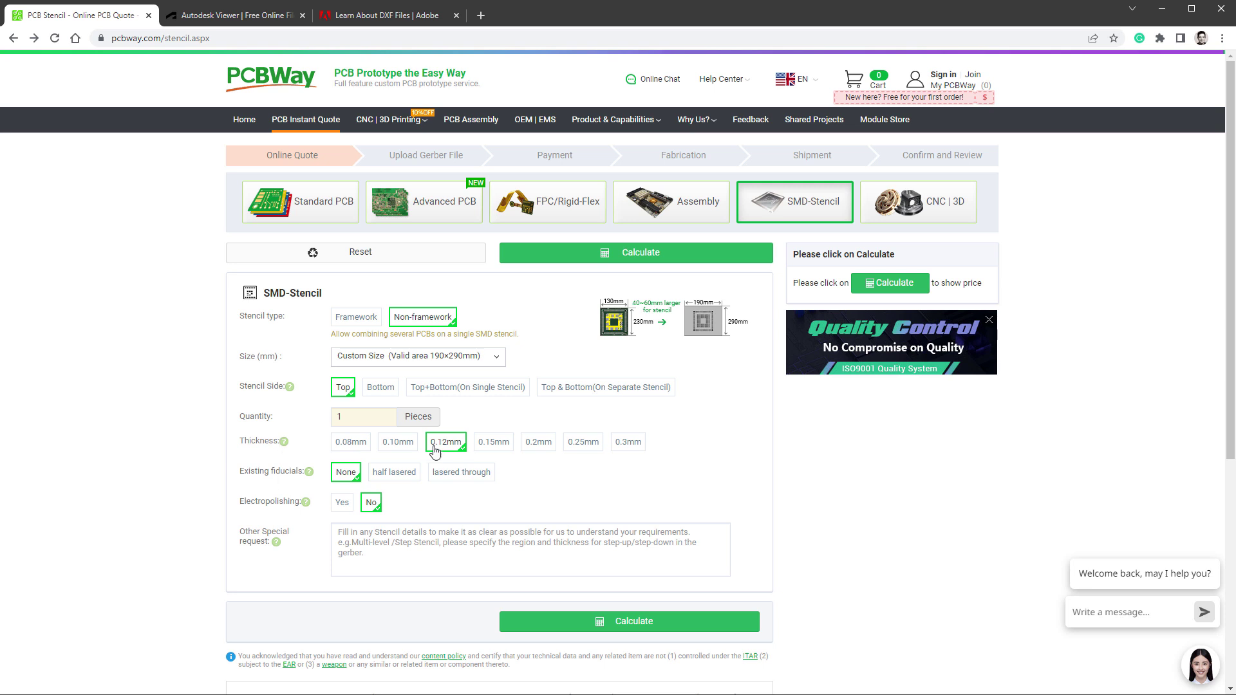
click(576, 452)
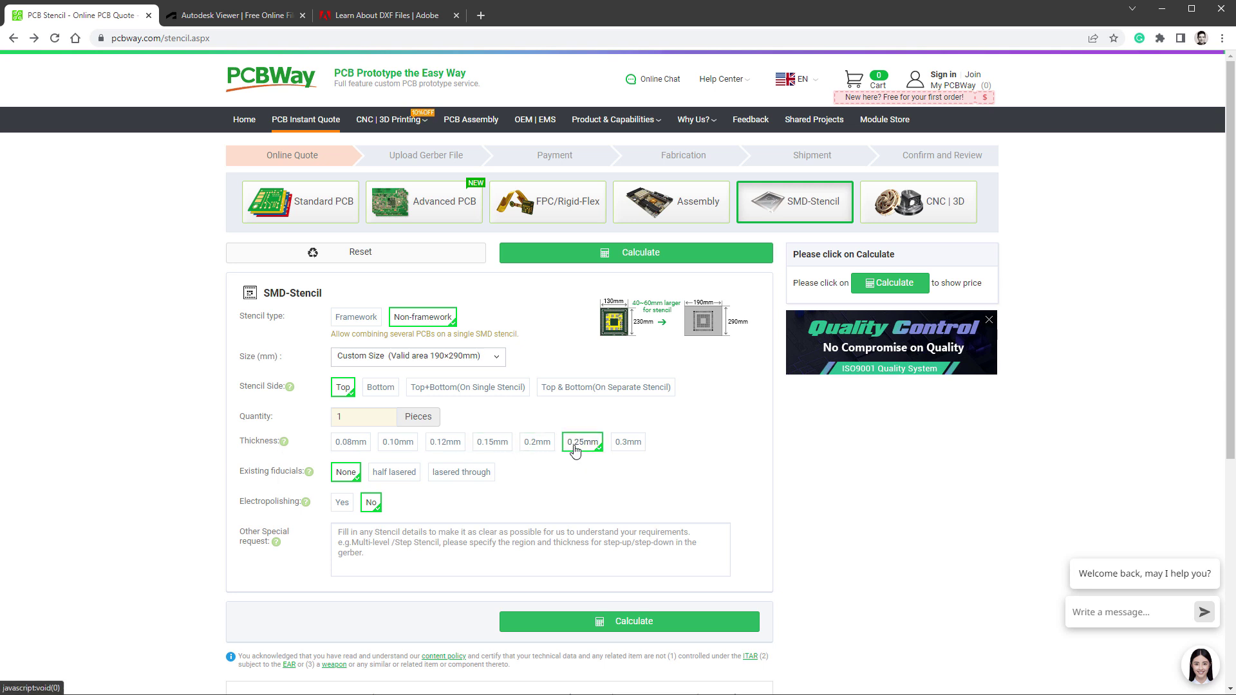
mouse_move(306, 504)
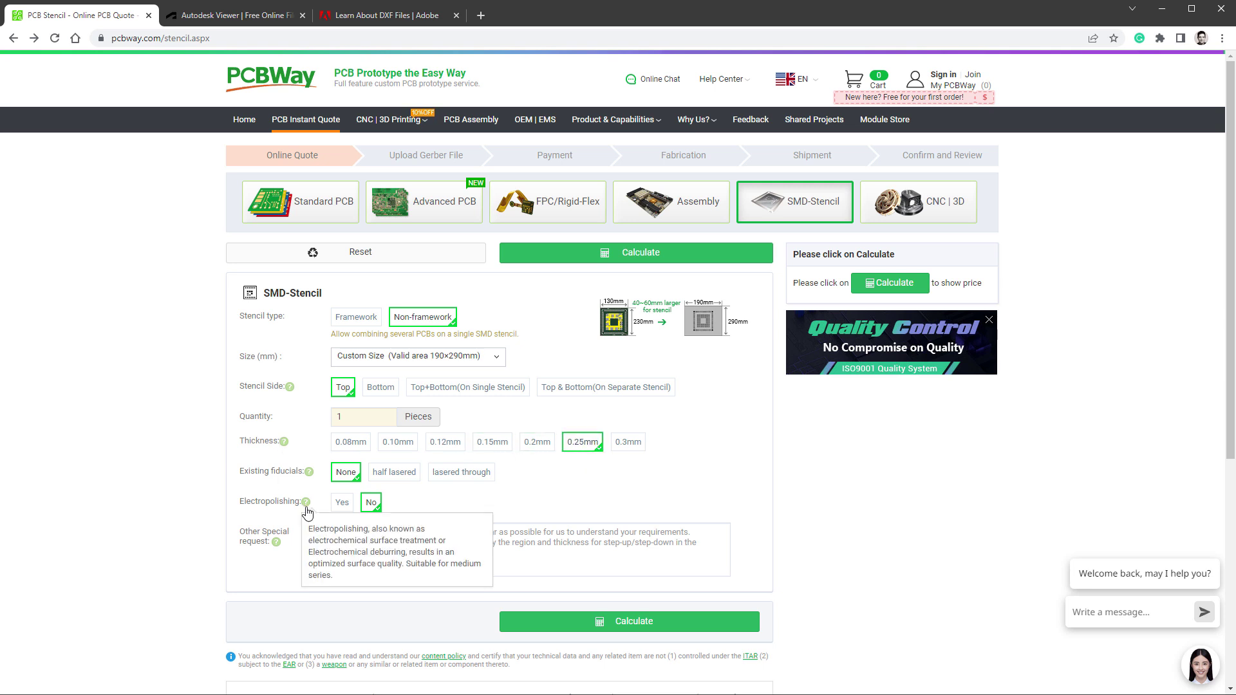